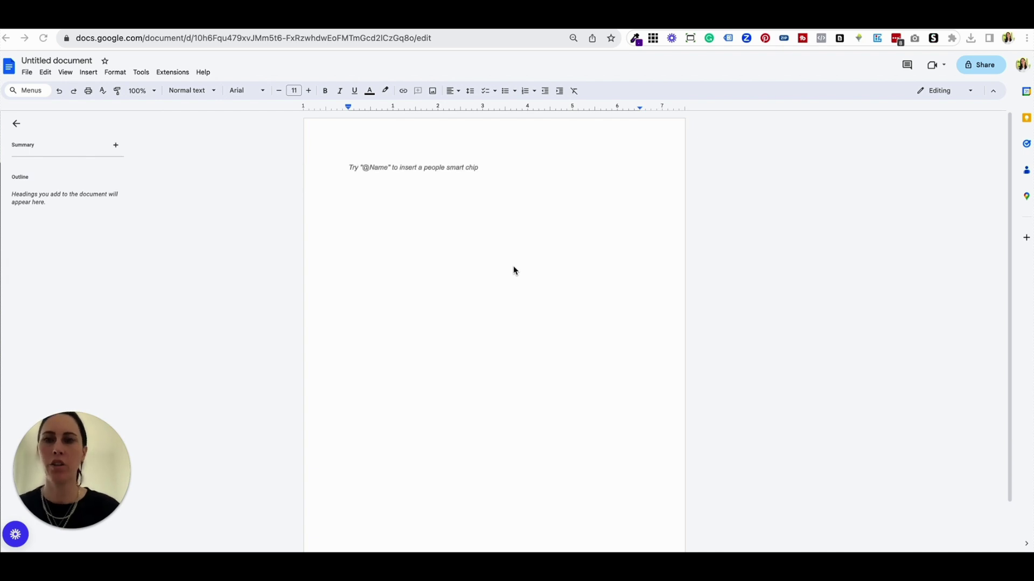
# Step: Enter "Course Name" on the first line of the blank document and format it as Heading 1
pyautogui.click(454, 171)
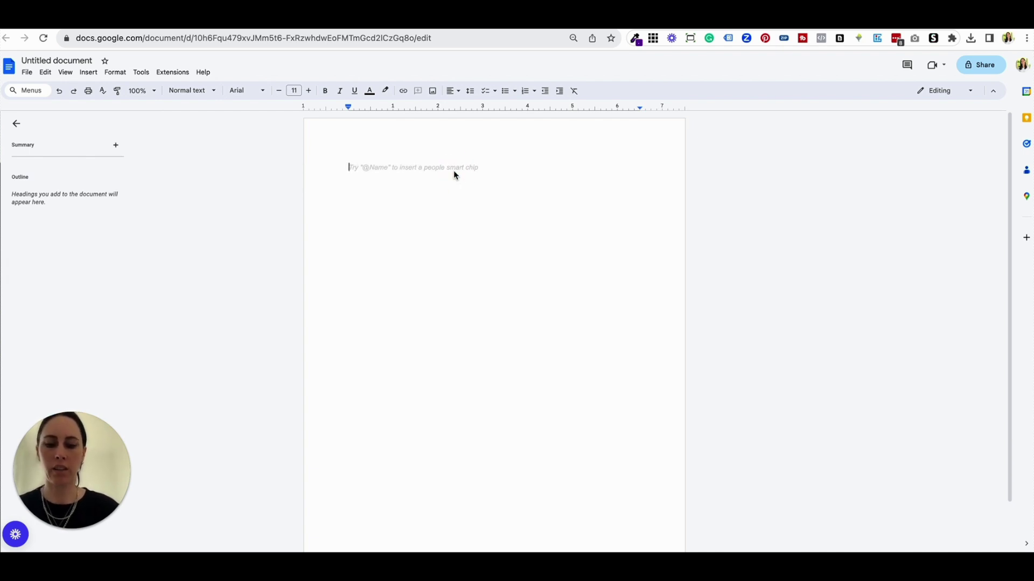
pyautogui.write('Course Name')
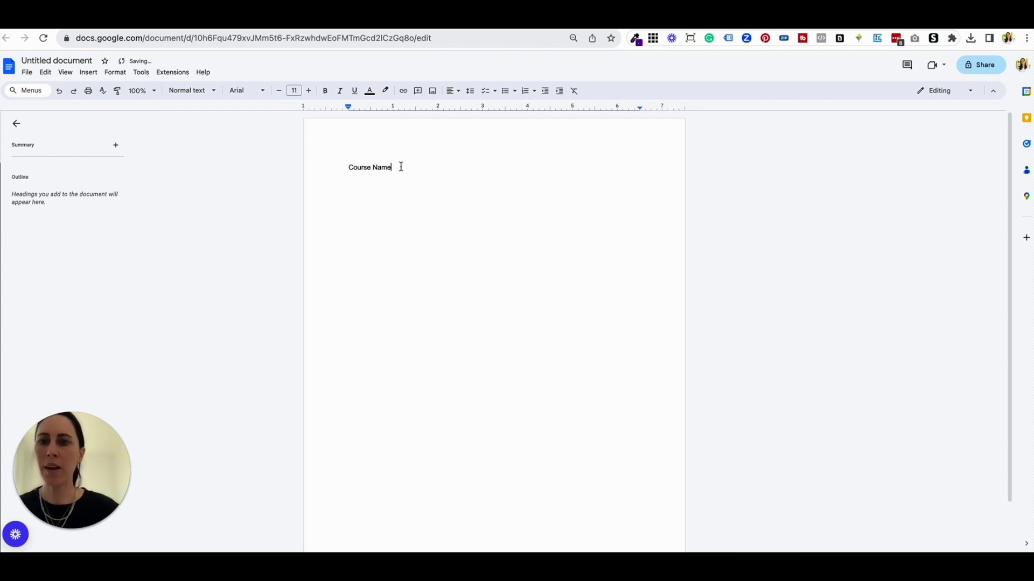
pyautogui.moveTo(399, 167); pyautogui.dragTo(342, 167)
pyautogui.click(191, 90)
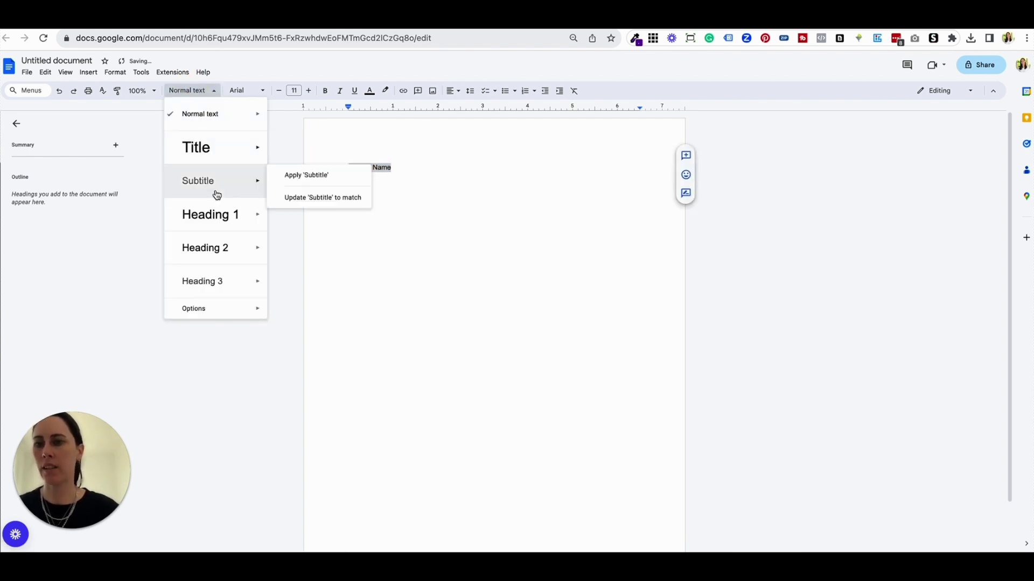
pyautogui.moveTo(217, 204)
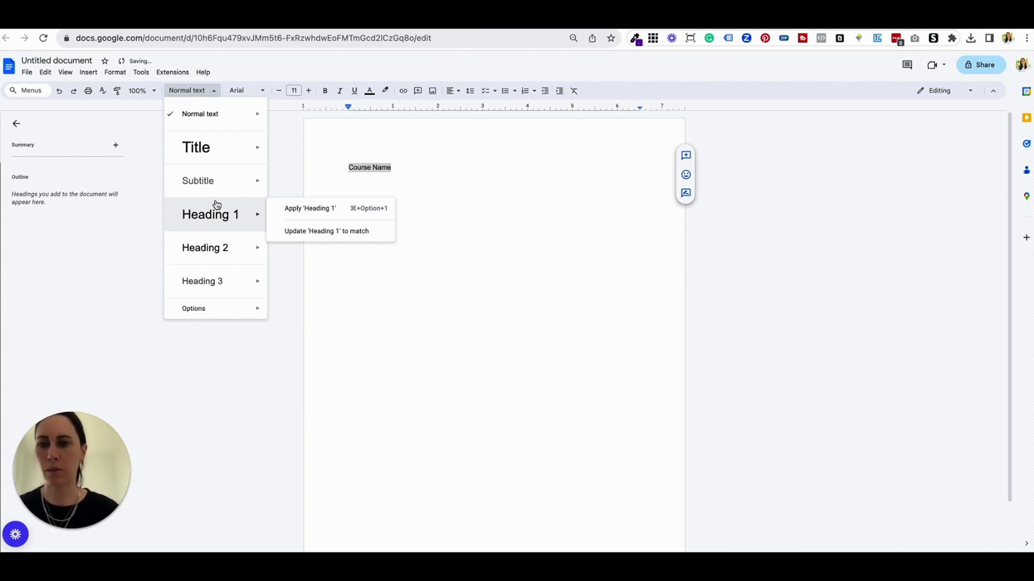
pyautogui.click(220, 215)
pyautogui.click(439, 181)
# Step: Add "Module Name:" on a new line below the course name and format it as Heading 2
pyautogui.press('Return')
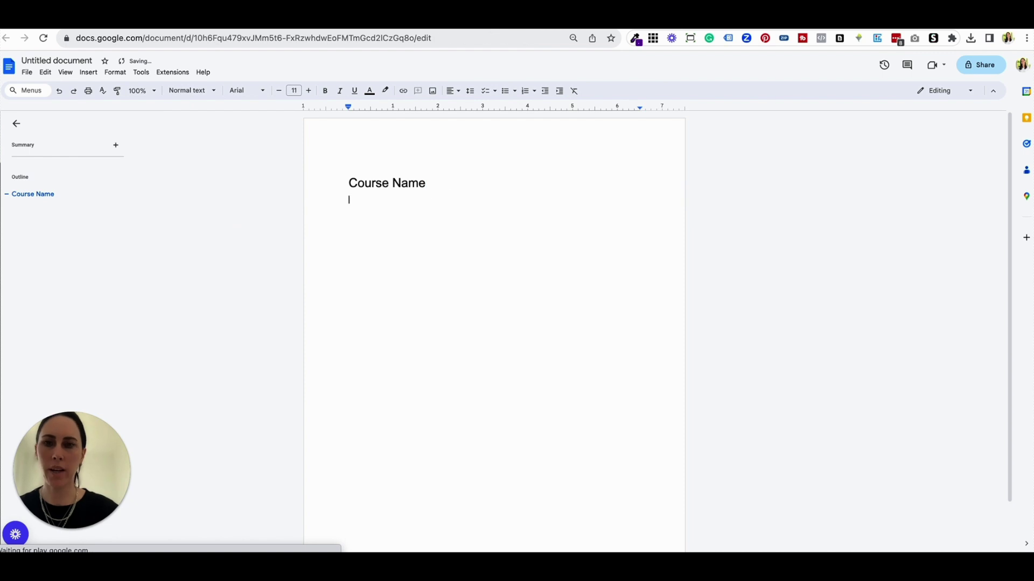
pyautogui.write('Module Name')
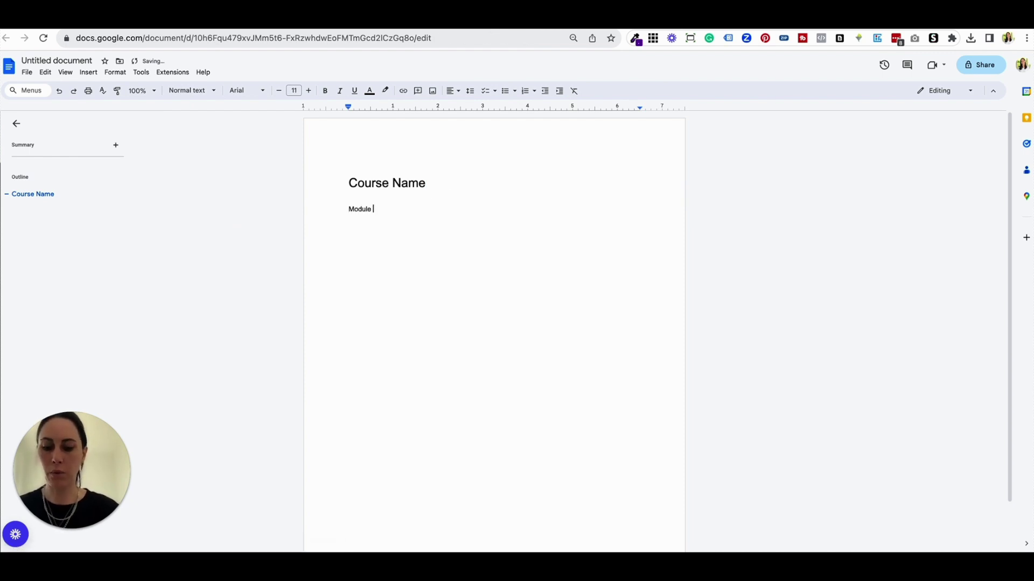
pyautogui.write(':')
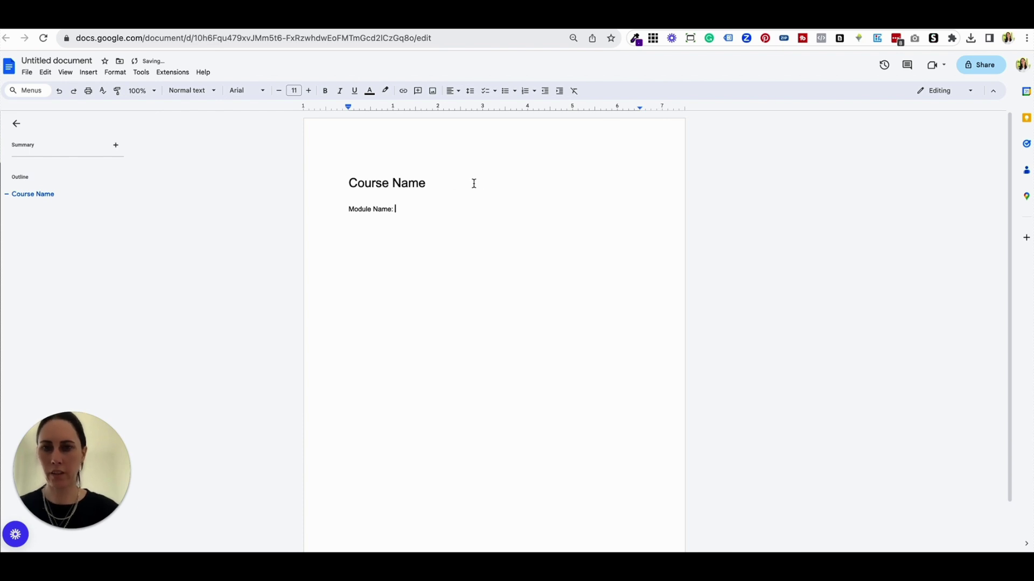
pyautogui.moveTo(411, 210); pyautogui.dragTo(350, 211)
pyautogui.click(201, 91)
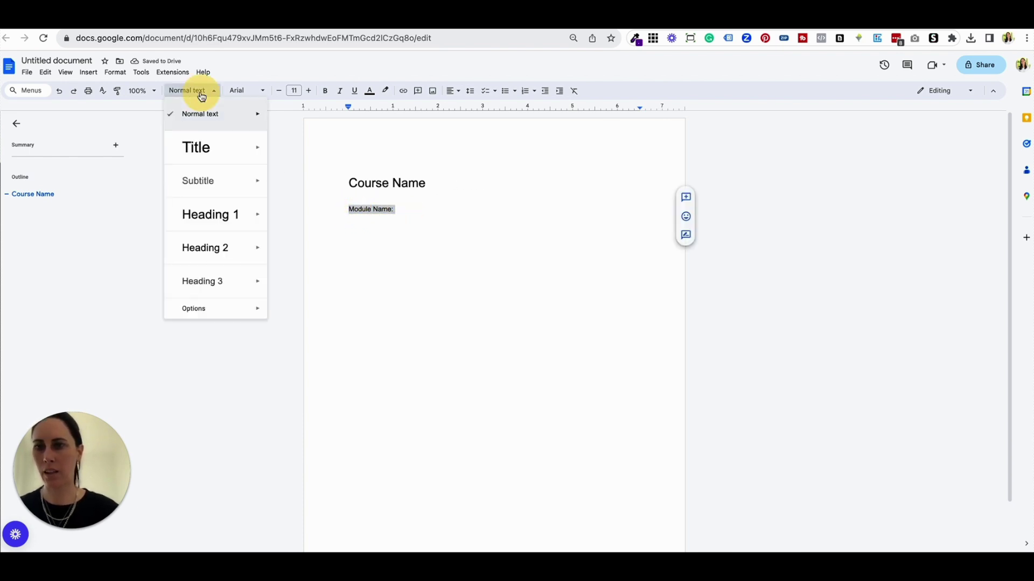
pyautogui.click(215, 241)
pyautogui.click(446, 221)
# Step: Insert the Lorem Ipsum placeholder paragraph in normal text below the module heading, without any stray characters at its start
pyautogui.press('Return')
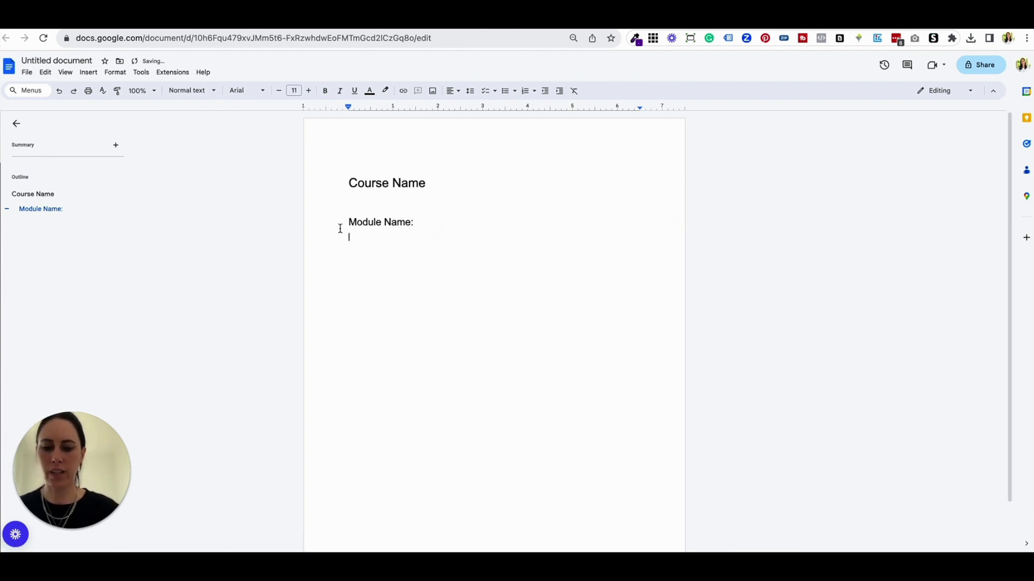
pyautogui.click(356, 240)
pyautogui.write('x')
pyautogui.press('BackSpace')
pyautogui.write("Lorem Ipsum is simply dummy text of the printing and typesetting industry. Lorem Ipsum has been the industry's standard dummy text ever since the 1500s, when an unknown printer took a galley of type and scrambled it to make a type specimen book. It has survived not only five centuries, but also the leap into electronic typesetting, remaining essentially unchanged. It was popularised in the 1960s with the release of Letraset sheets containing Lorem Ipsum passages, and more recently with desktop publishing software like Aldus PageMaker including versions of Lorem Ipsum.")
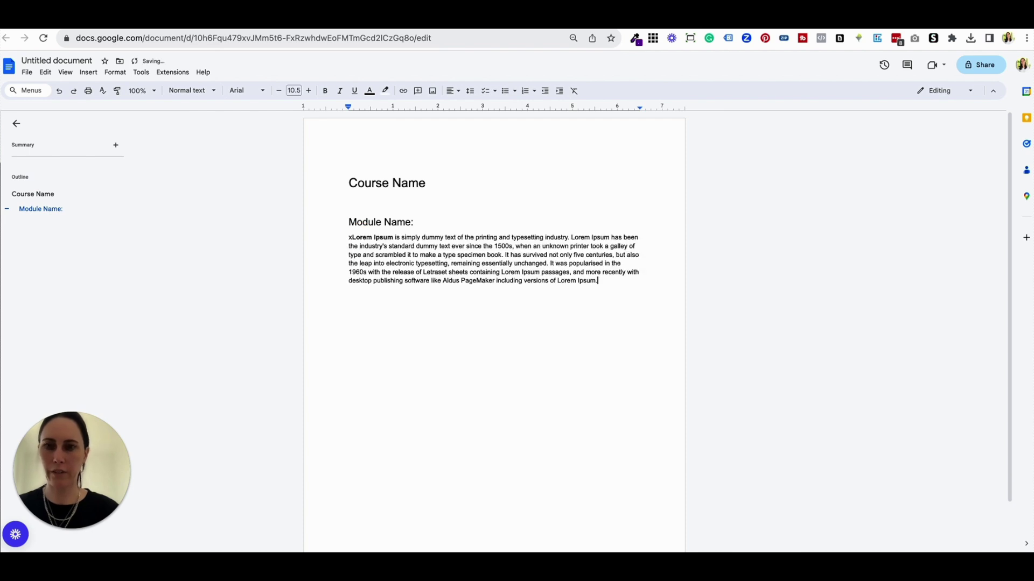
pyautogui.click(348, 237)
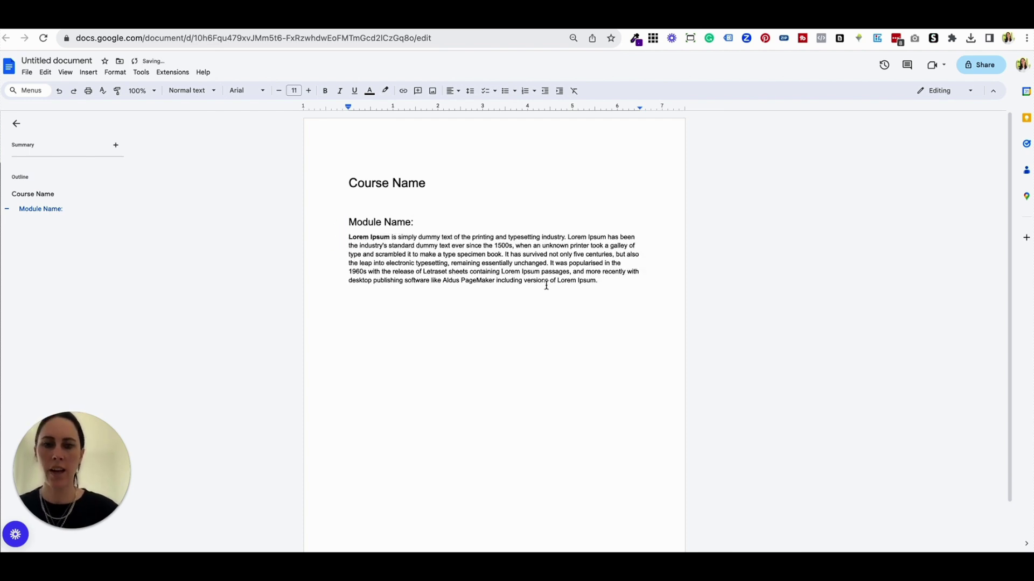
pyautogui.moveTo(599, 281); pyautogui.dragTo(556, 275)
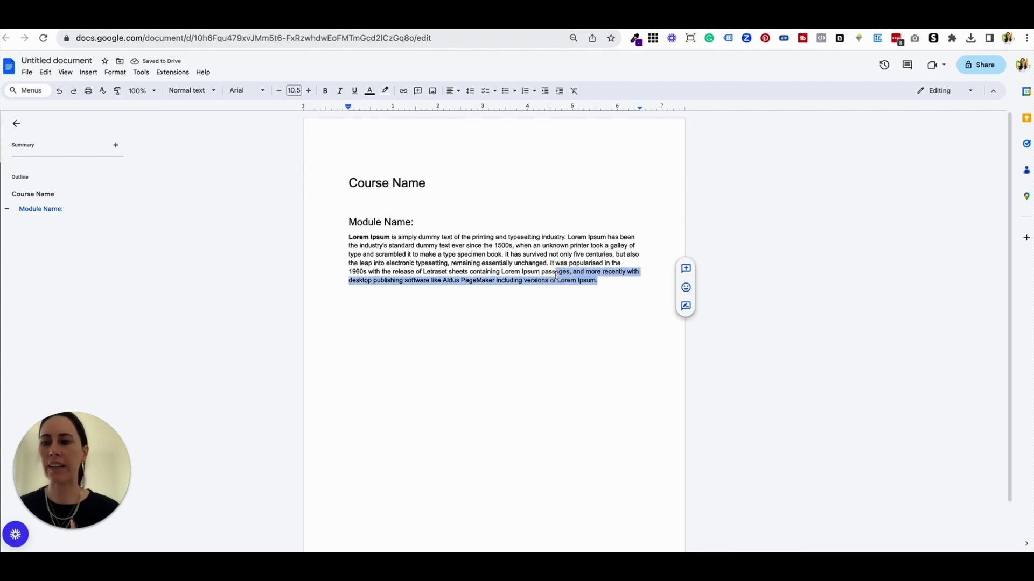
pyautogui.click(606, 282)
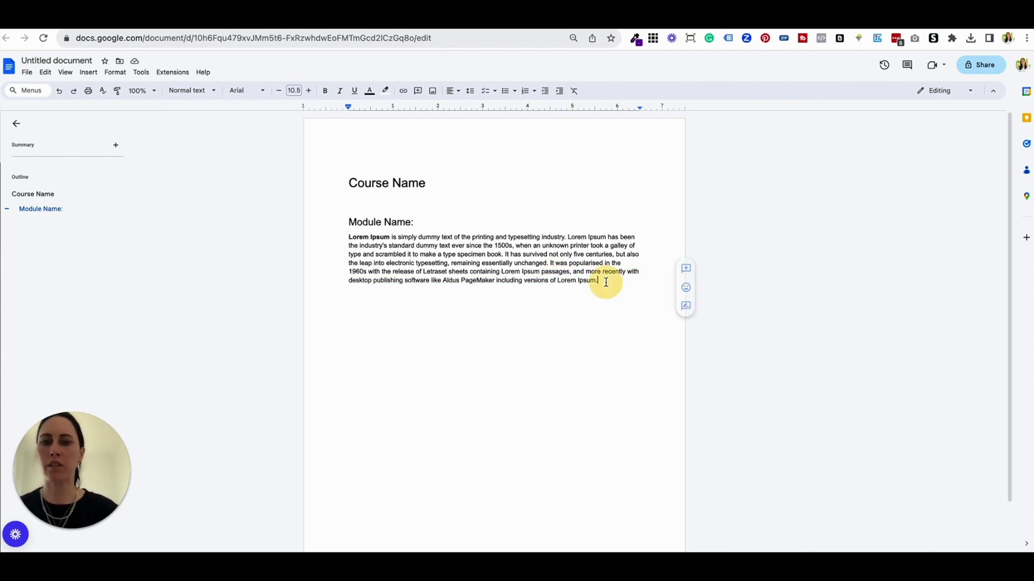
# Step: Insert a "(VIDEO)" line between the module heading and the Lorem Ipsum paragraph, followed by an empty line
pyautogui.click(418, 224)
pyautogui.press('Return')
pyautogui.write('(VIDOE')
pyautogui.press('BackSpace')
pyautogui.write('EO)')
pyautogui.press('BackSpace')
pyautogui.press('BackSpace')
pyautogui.press('BackSpace')
pyautogui.press('BackSpace')
pyautogui.press('BackSpace')
pyautogui.press('BackSpace')
pyautogui.write('DEO)')
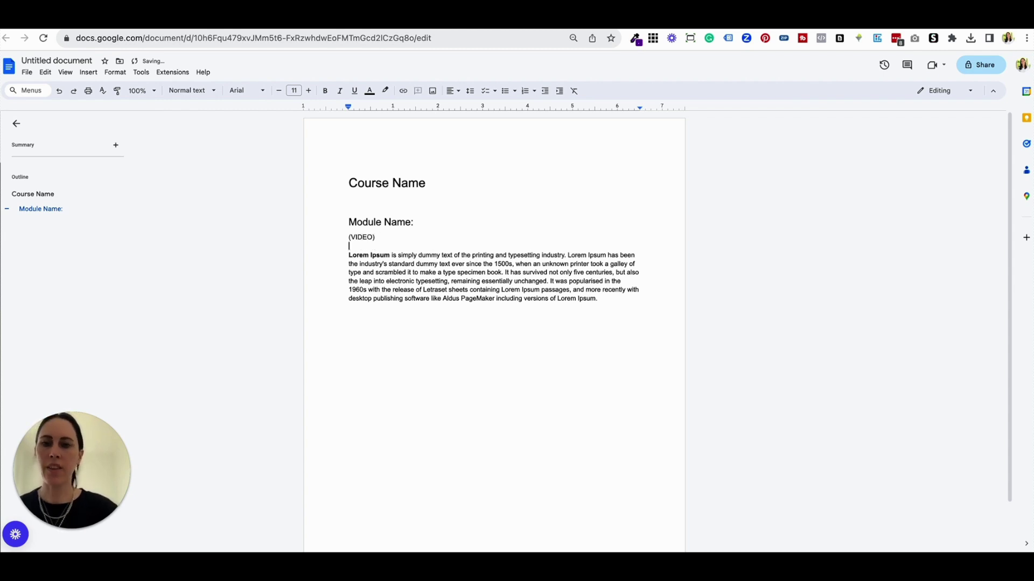
pyautogui.press('Return')
# Step: Make the "(VIDEO)" placeholder text bold
pyautogui.moveTo(376, 238); pyautogui.dragTo(343, 236)
pyautogui.hotkey('ctrl', 'b')
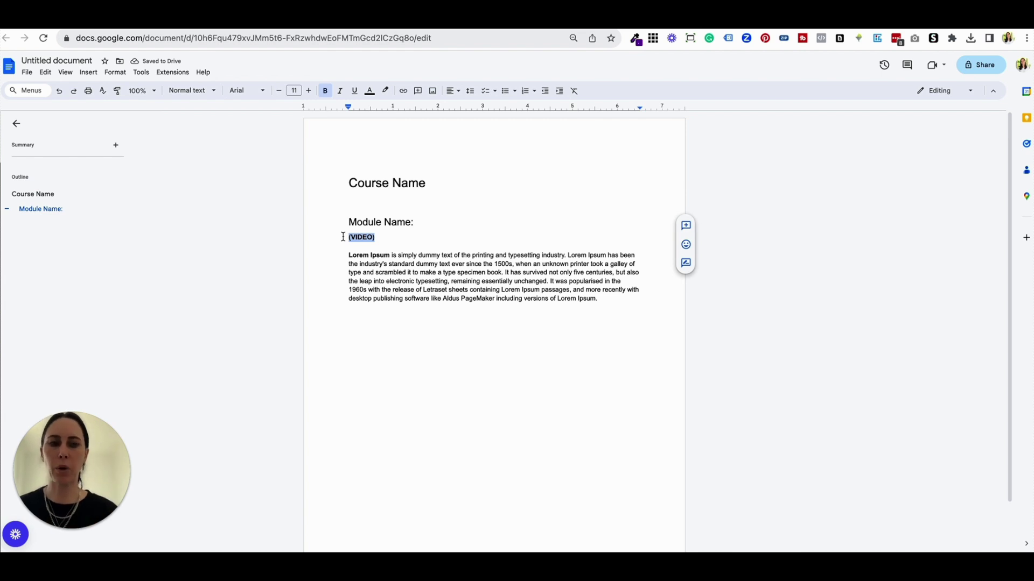
pyautogui.click(399, 304)
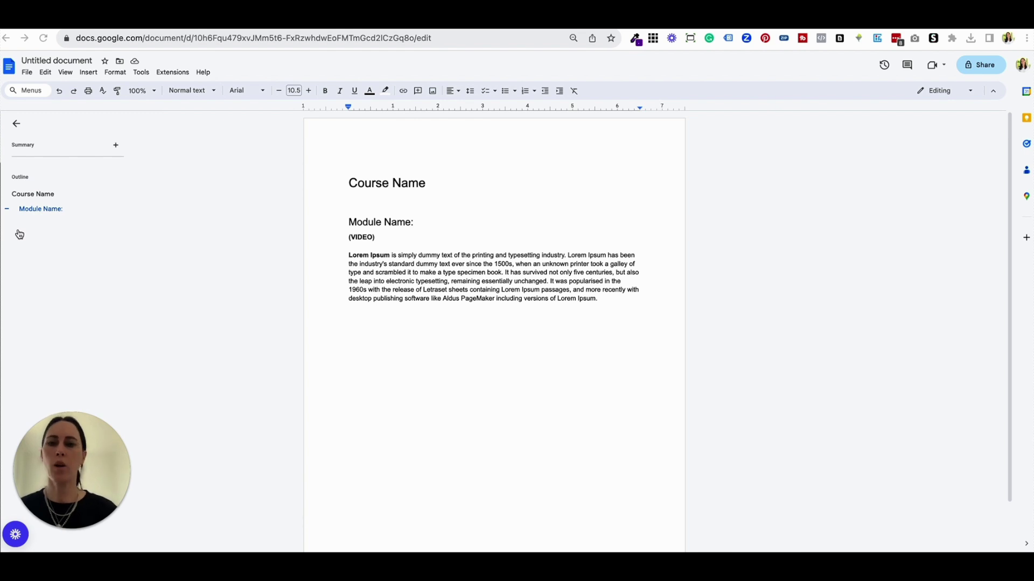
# Step: Add "WORK DOWNLOAD" on a separate line below the Lorem Ipsum paragraph and select that text
pyautogui.click(362, 312)
pyautogui.click(613, 299)
pyautogui.press('Return')
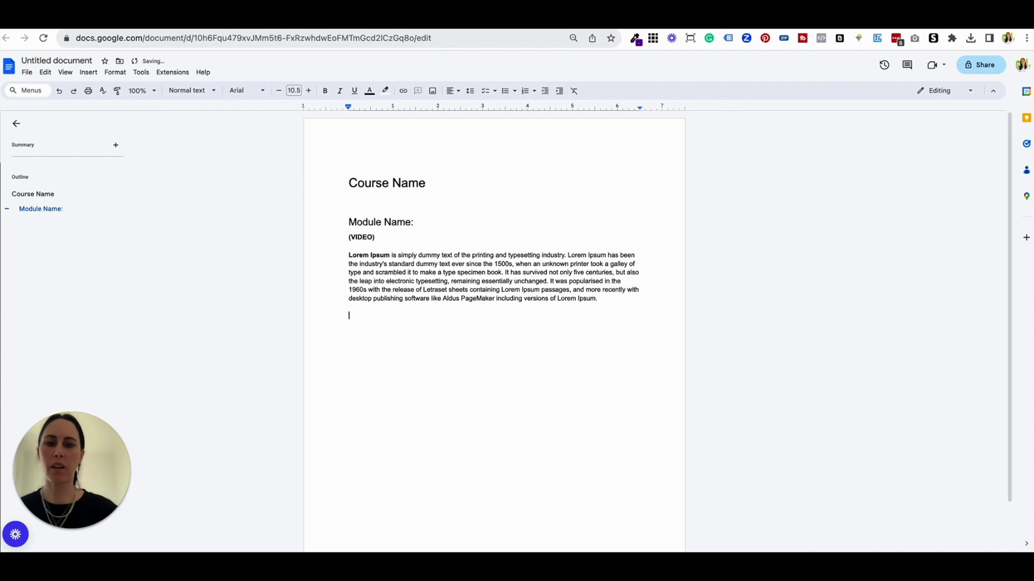
pyautogui.write('WORK DWON')
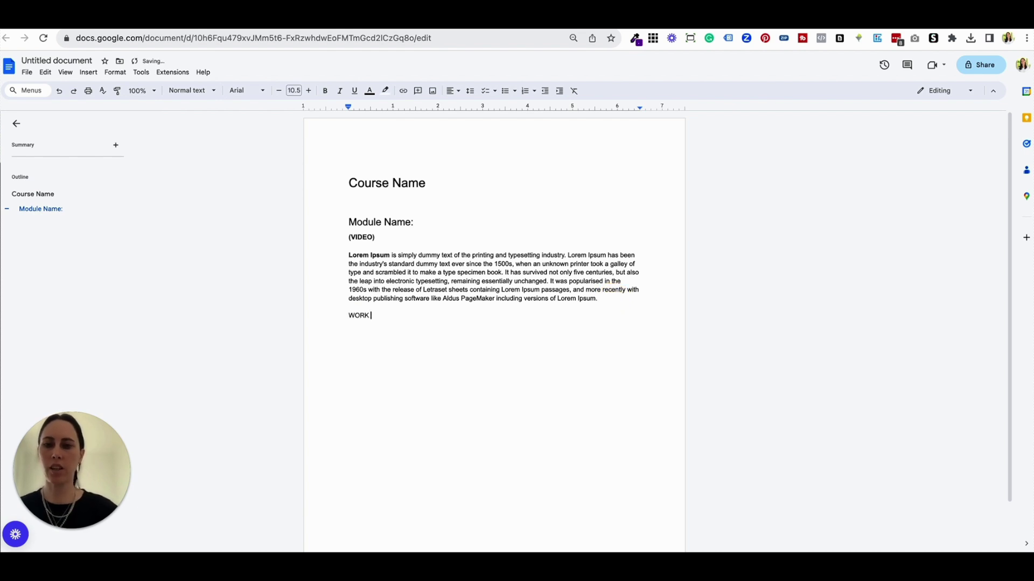
pyautogui.press('BackSpace')
pyautogui.press('BackSpace')
pyautogui.press('BackSpace')
pyautogui.write('OWN')
pyautogui.write('LAOD')
pyautogui.press('BackSpace')
pyautogui.press('BackSpace')
pyautogui.press('BackSpace')
pyautogui.press('BackSpace')
pyautogui.write('LOAD')
pyautogui.press('BackSpace')
pyautogui.press('BackSpace')
pyautogui.write('AD')
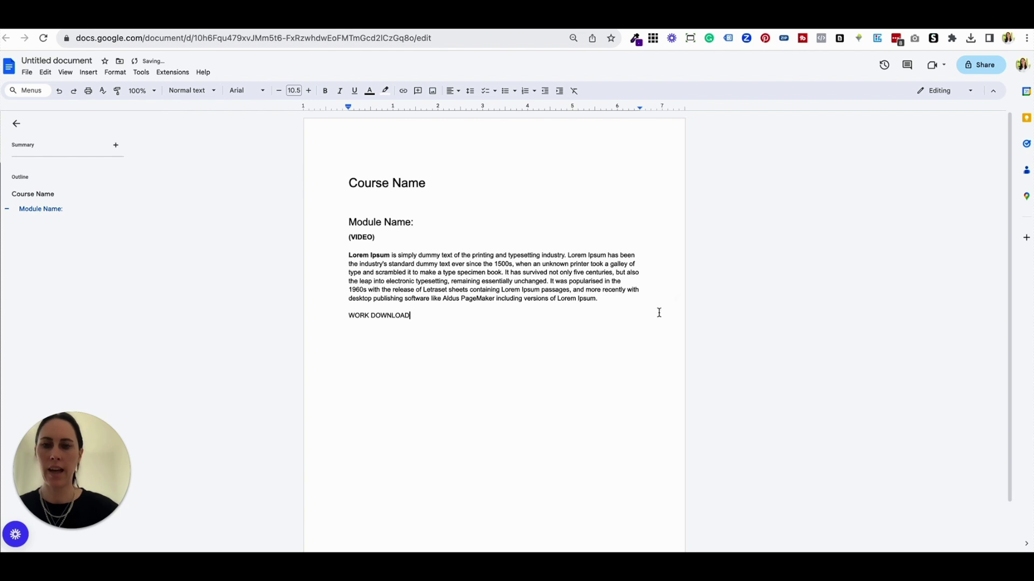
pyautogui.moveTo(415, 316); pyautogui.dragTo(351, 316)
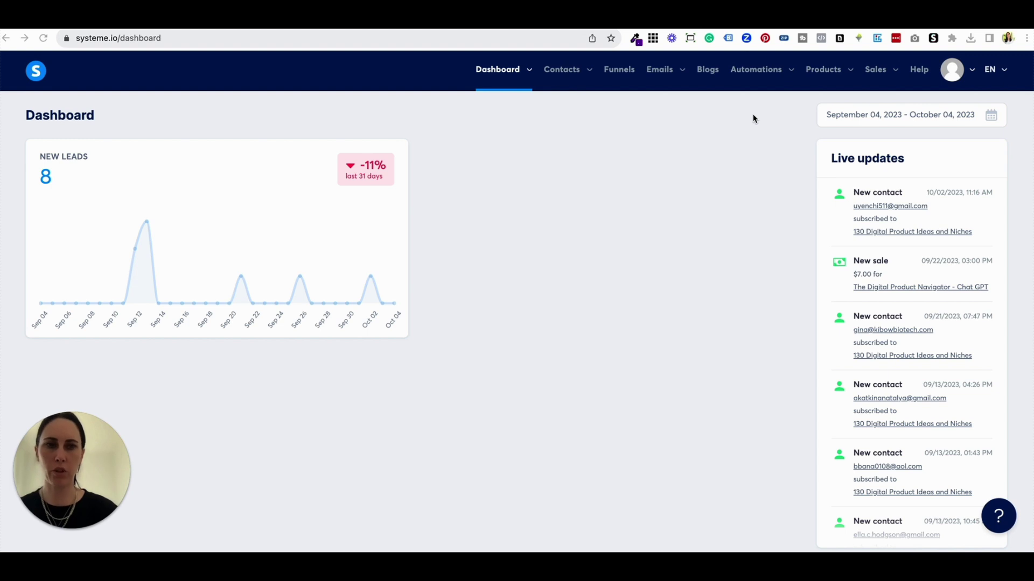
# Step: Switch to systeme.io, open its course list and start creating a new course
pyautogui.click(822, 71)
pyautogui.click(813, 145)
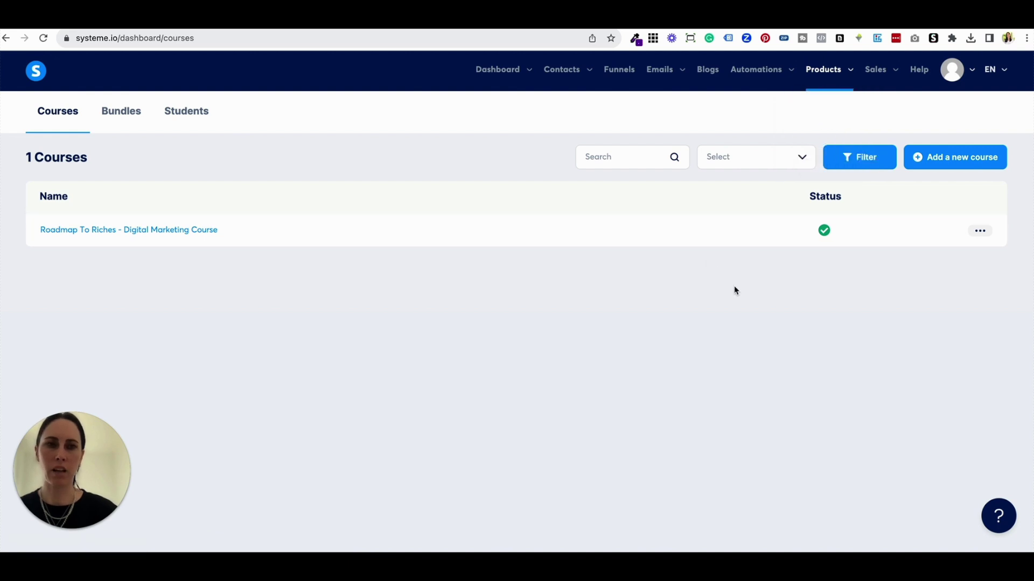
pyautogui.click(944, 157)
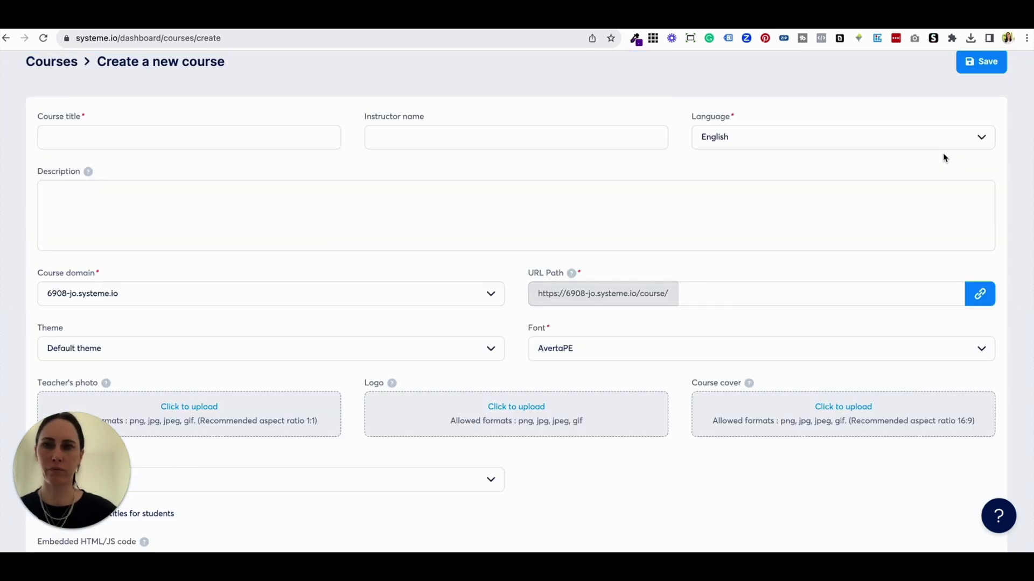
# Step: Set the course title to "Course Name" and enter the instructor's full name
pyautogui.click(314, 142)
pyautogui.write('Course NAm')
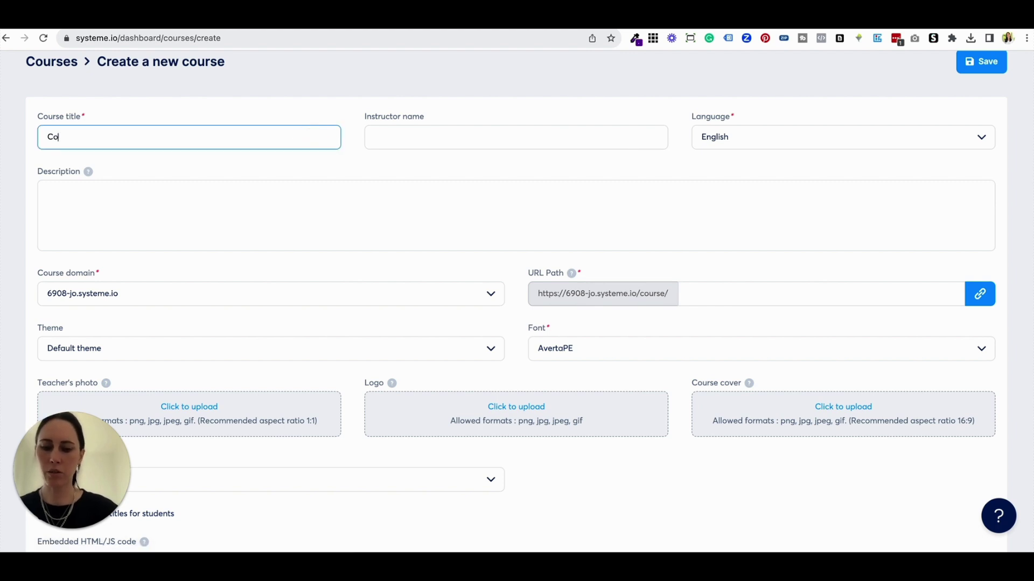
pyautogui.press('BackSpace')
pyautogui.press('BackSpace')
pyautogui.write('ame')
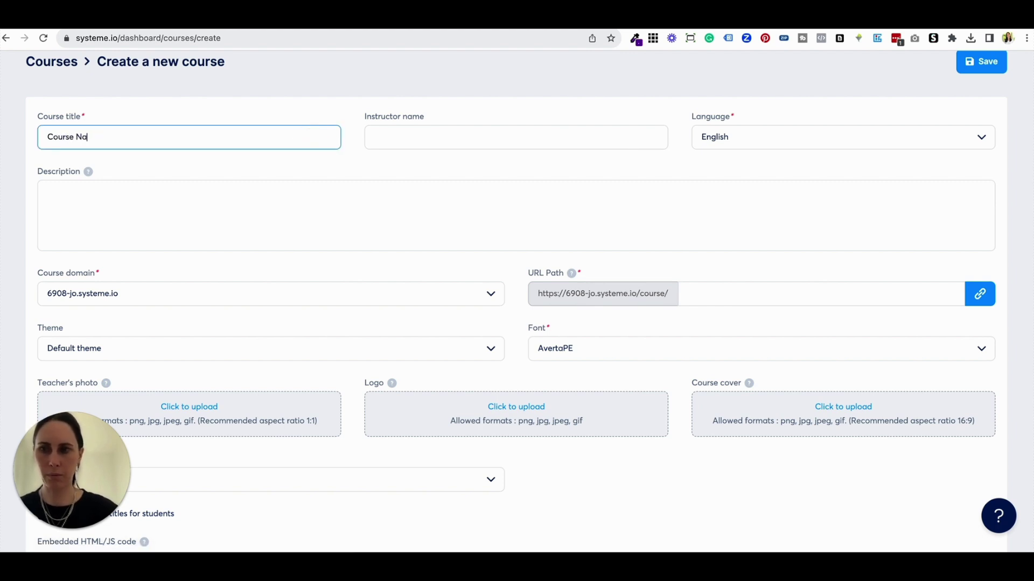
pyautogui.click(512, 137)
pyautogui.write('Joan')
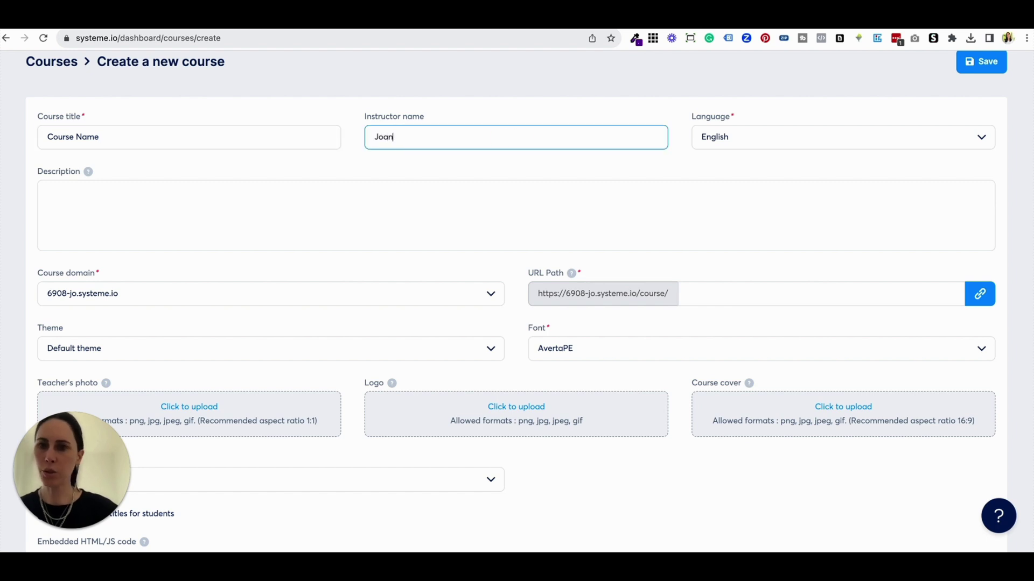
pyautogui.write('ne Whyte')
# Step: Look over the description field and the available course domains, leaving both as they are
pyautogui.click(473, 195)
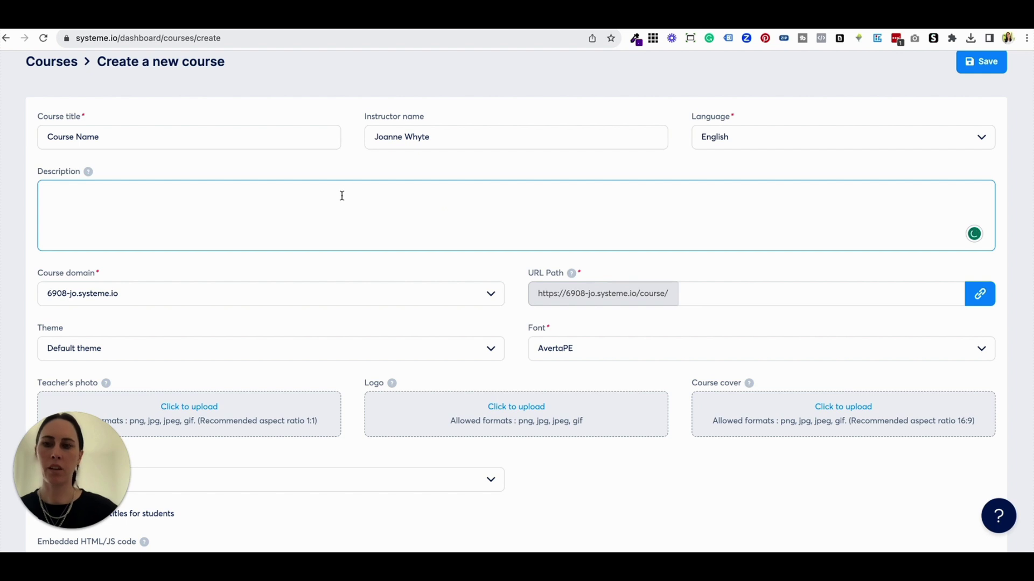
pyautogui.scroll(-1, 335, 199)
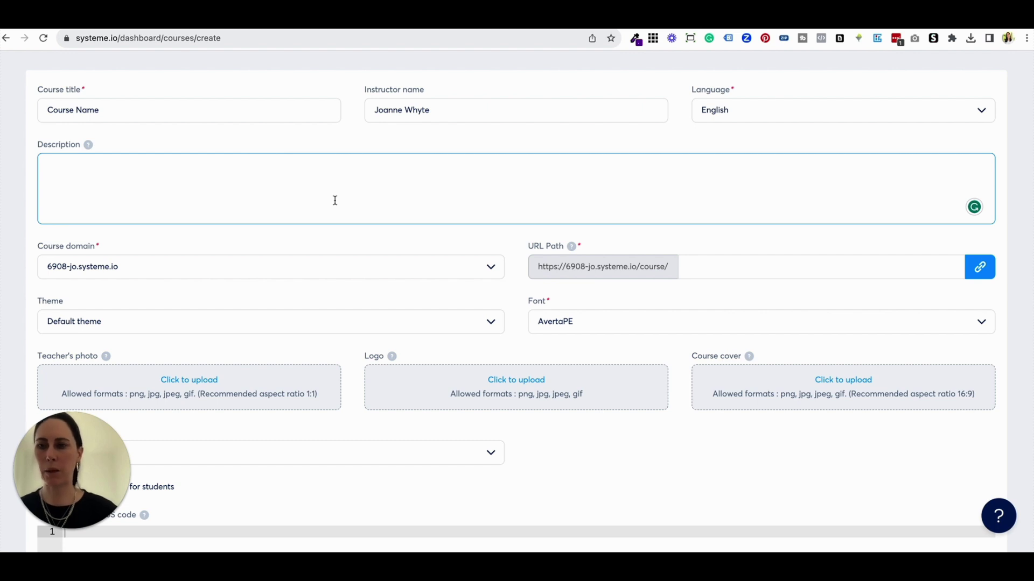
pyautogui.scroll(-3, 335, 200)
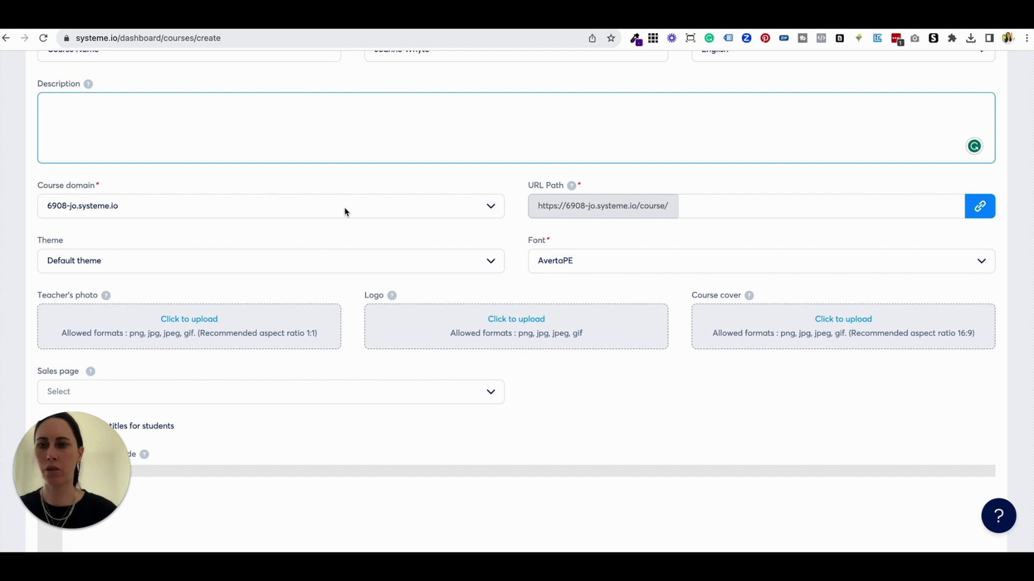
pyautogui.click(345, 211)
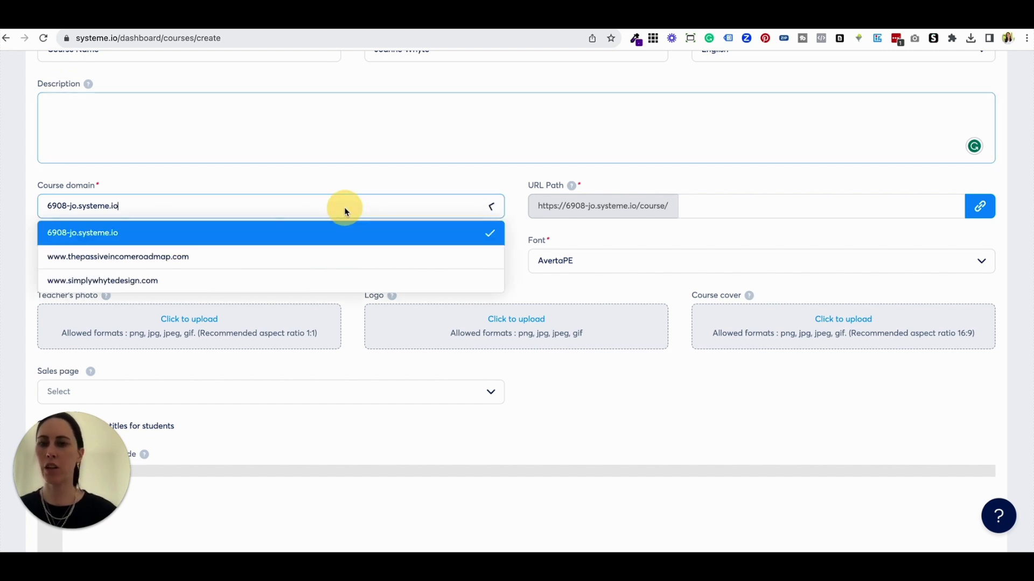
pyautogui.click(385, 178)
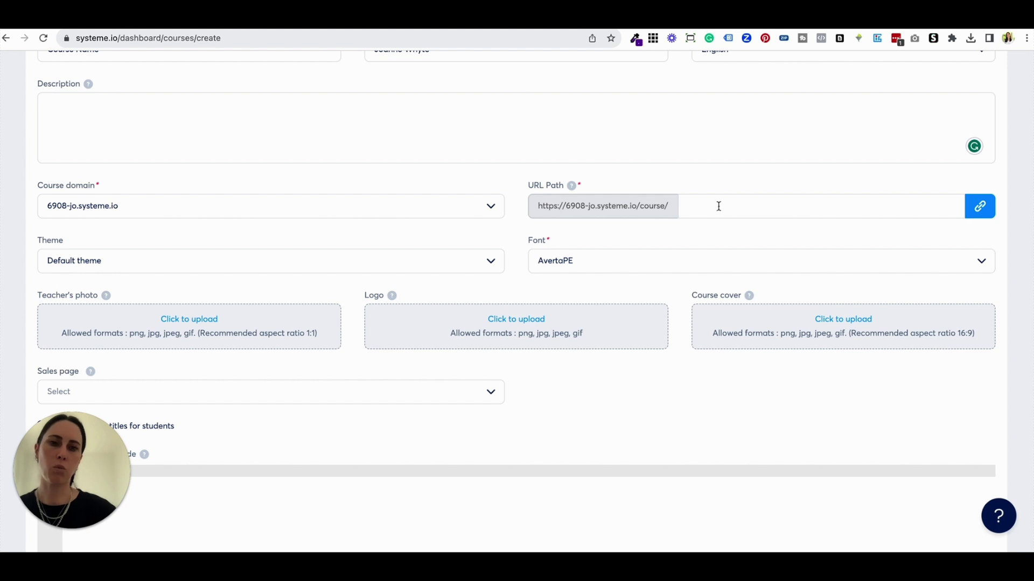
# Step: Set the course's URL path to "coursename"
pyautogui.click(736, 206)
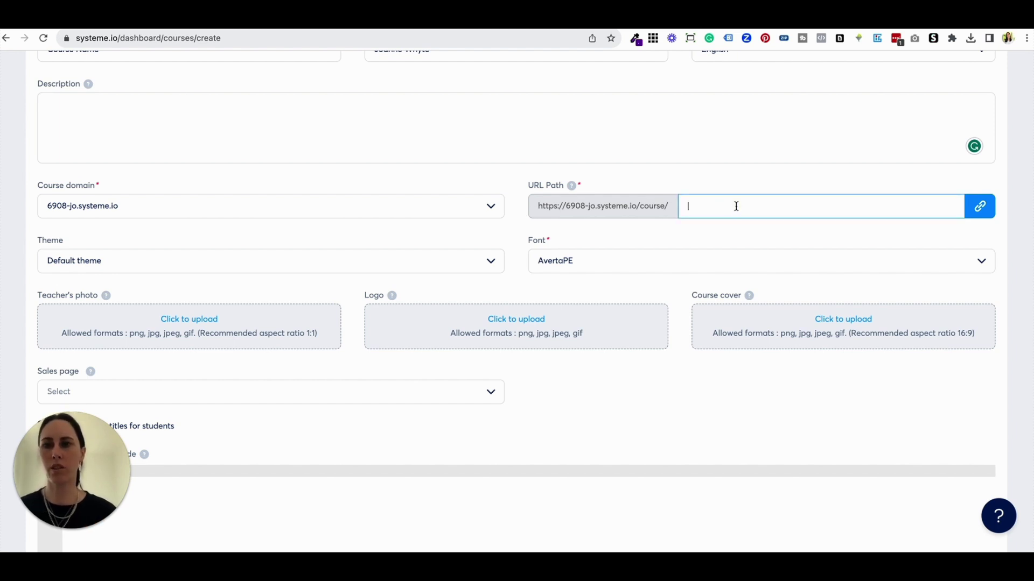
pyautogui.write('course')
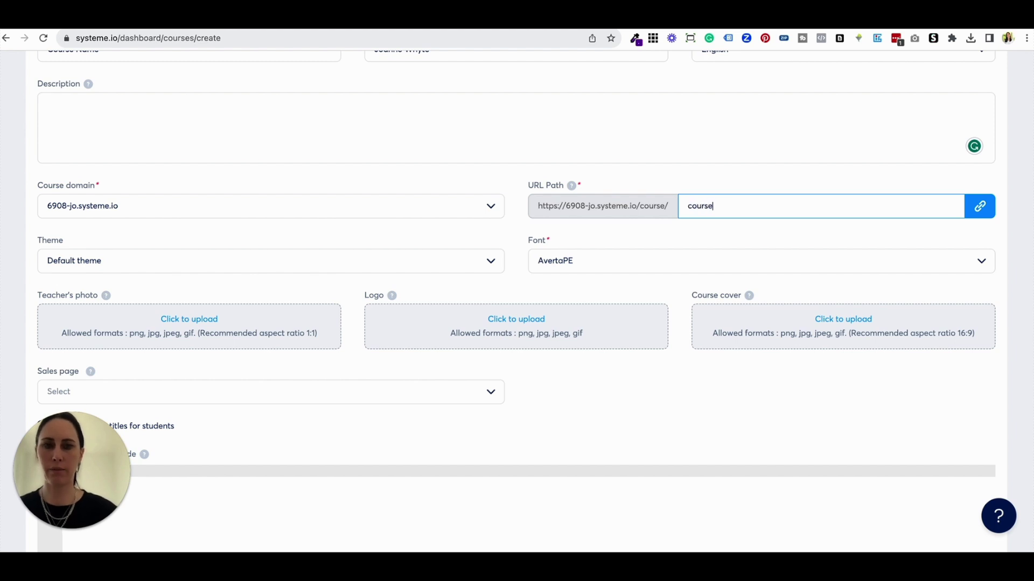
pyautogui.write('name')
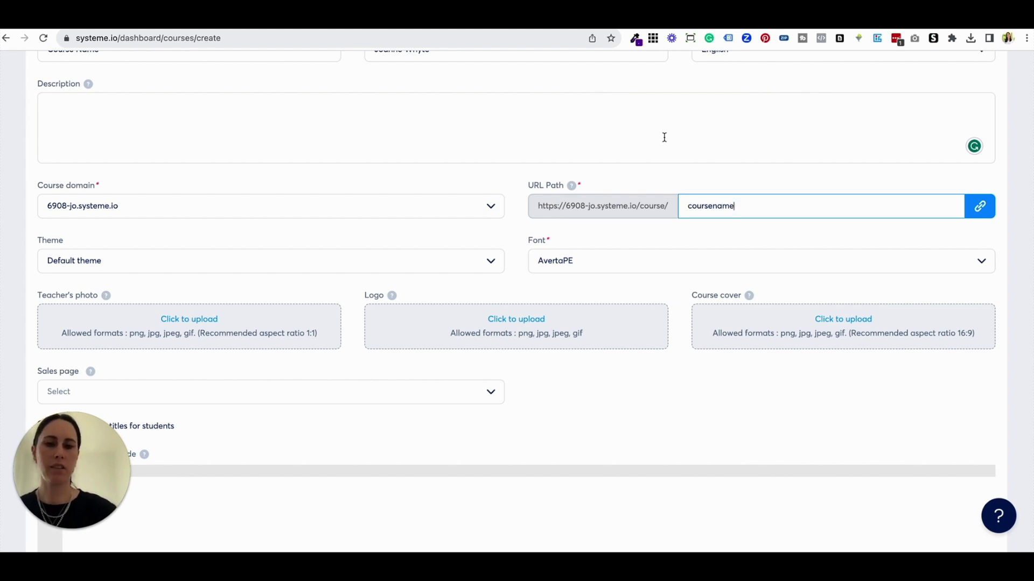
# Step: Look over the available course themes, keeping the default theme
pyautogui.scroll(-2, 218, 192)
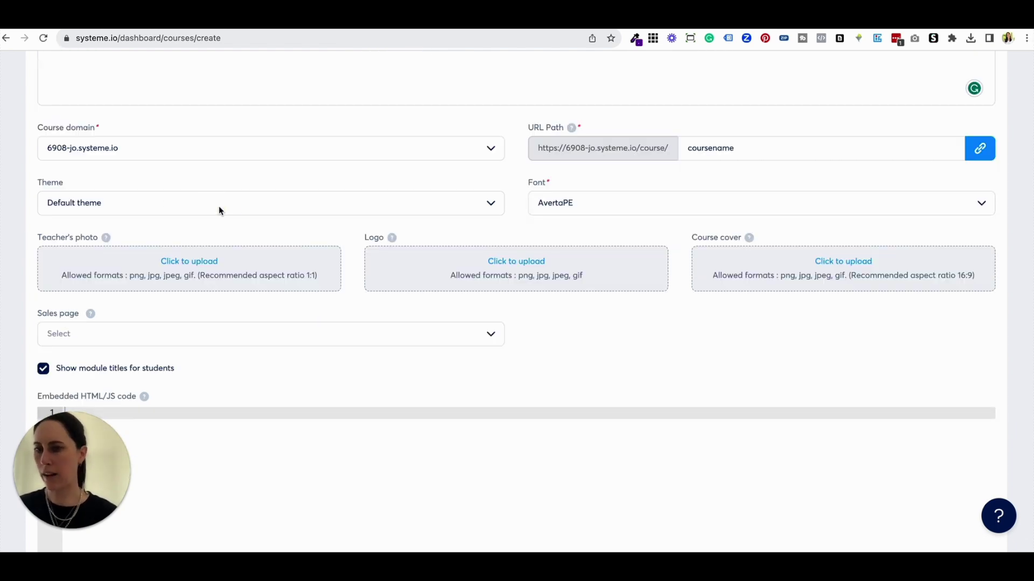
pyautogui.click(252, 209)
pyautogui.scroll(-5, 258, 261)
pyautogui.scroll(2, 258, 263)
pyautogui.scroll(3, 257, 262)
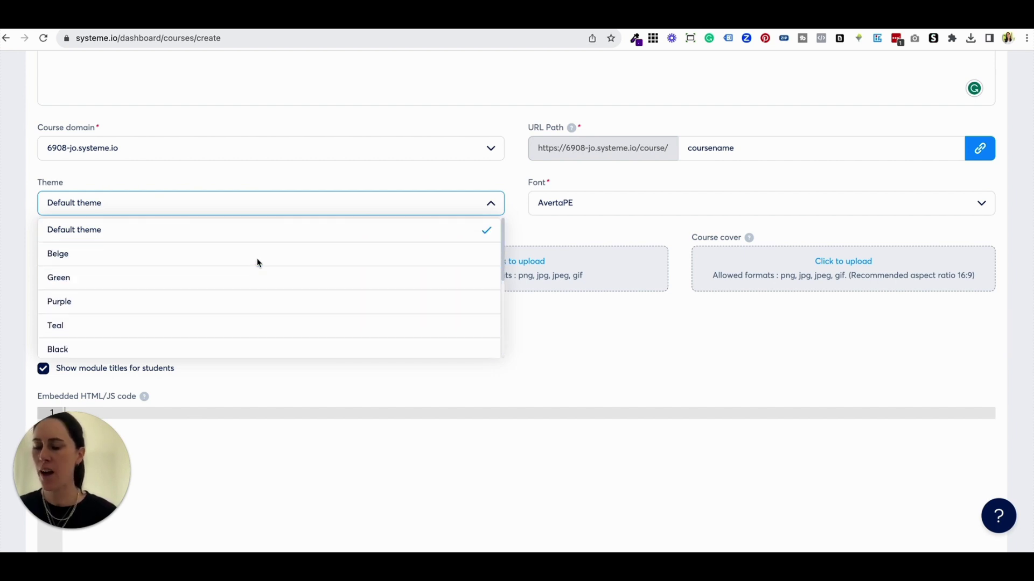
pyautogui.click(282, 181)
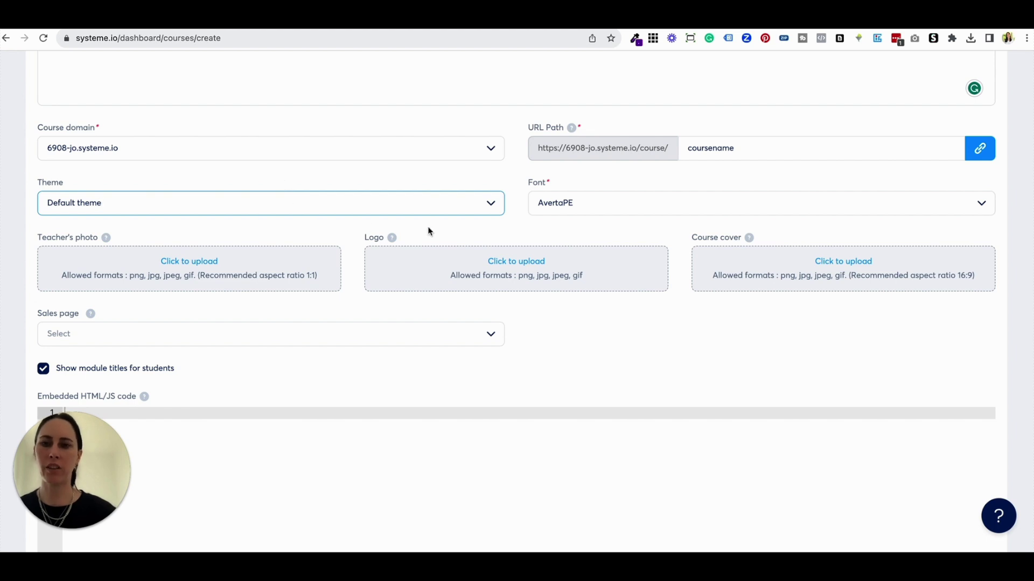
# Step: Set the course font to Poppins
pyautogui.click(604, 212)
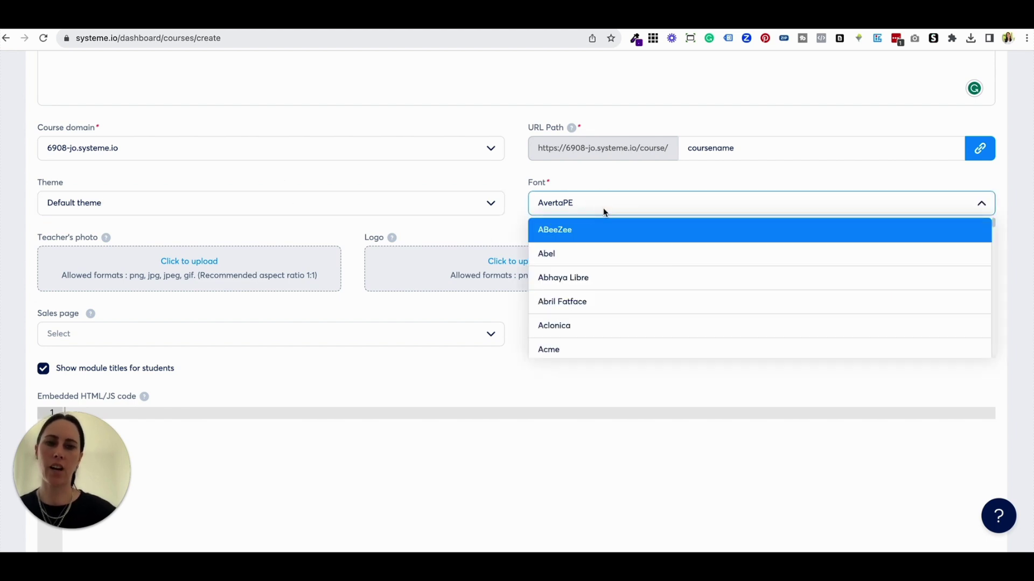
pyautogui.moveTo(575, 203); pyautogui.dragTo(524, 202)
pyautogui.write('pop')
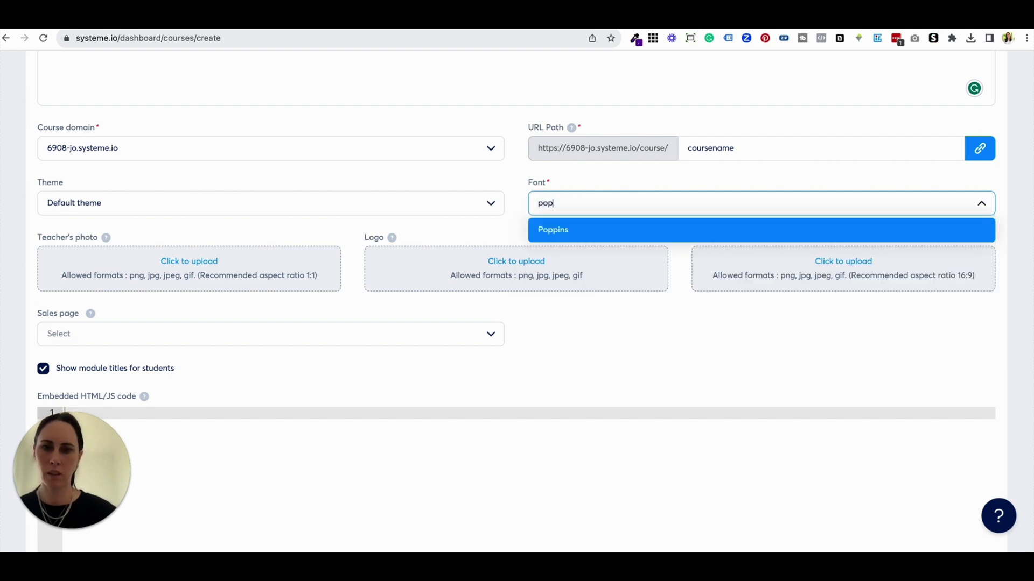
pyautogui.click(545, 226)
# Step: Upload default-firstframe.png from the Desktop as the teacher's photo, shifting the square crop slightly upward
pyautogui.scroll(-1, 362, 314)
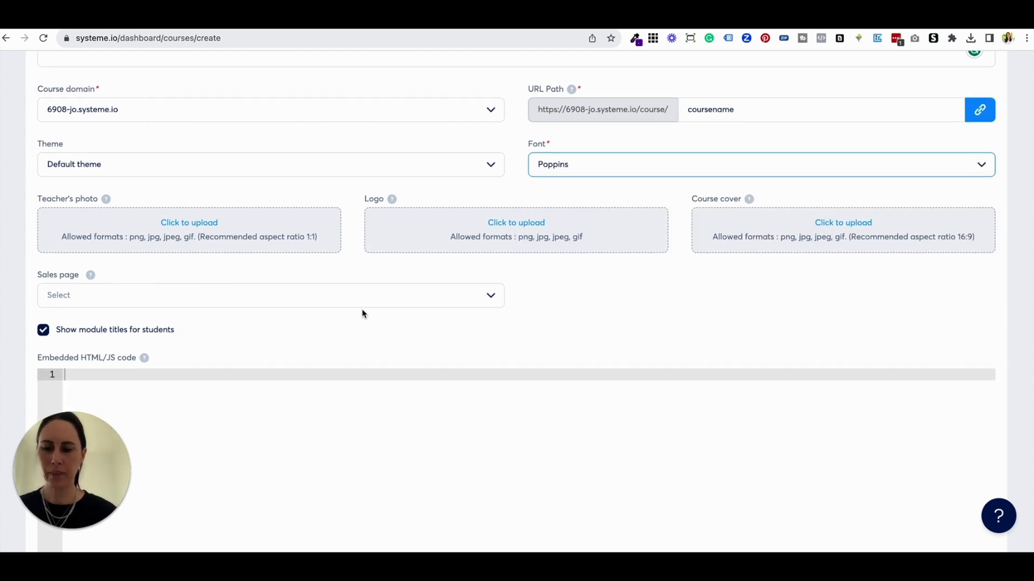
pyautogui.click(226, 232)
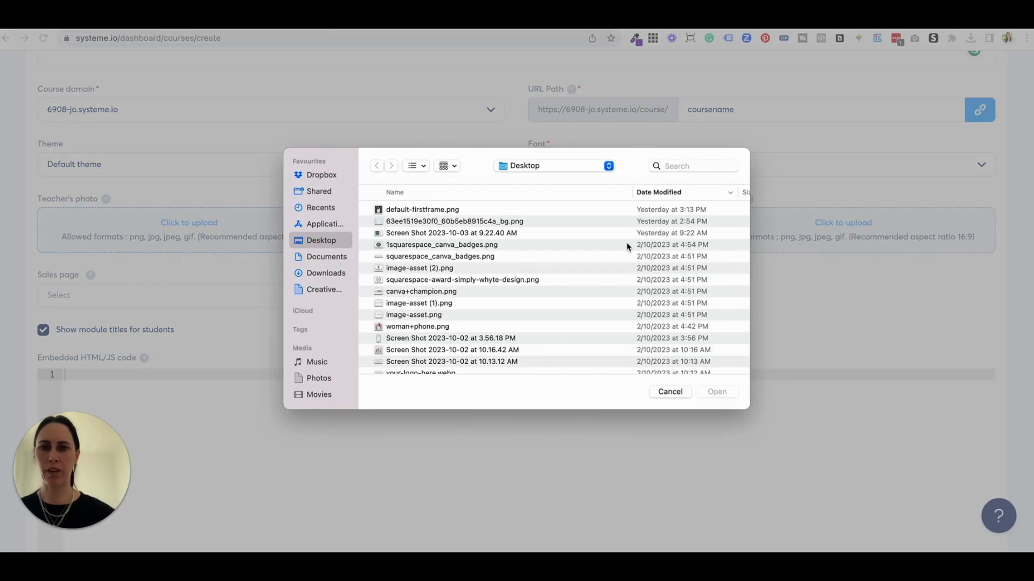
pyautogui.click(468, 210)
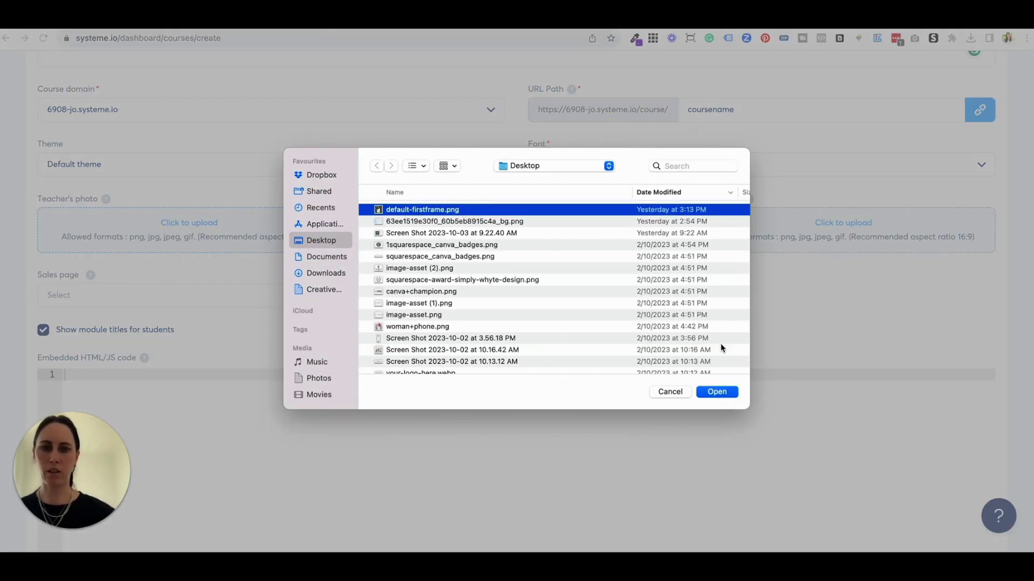
pyautogui.click(857, 316)
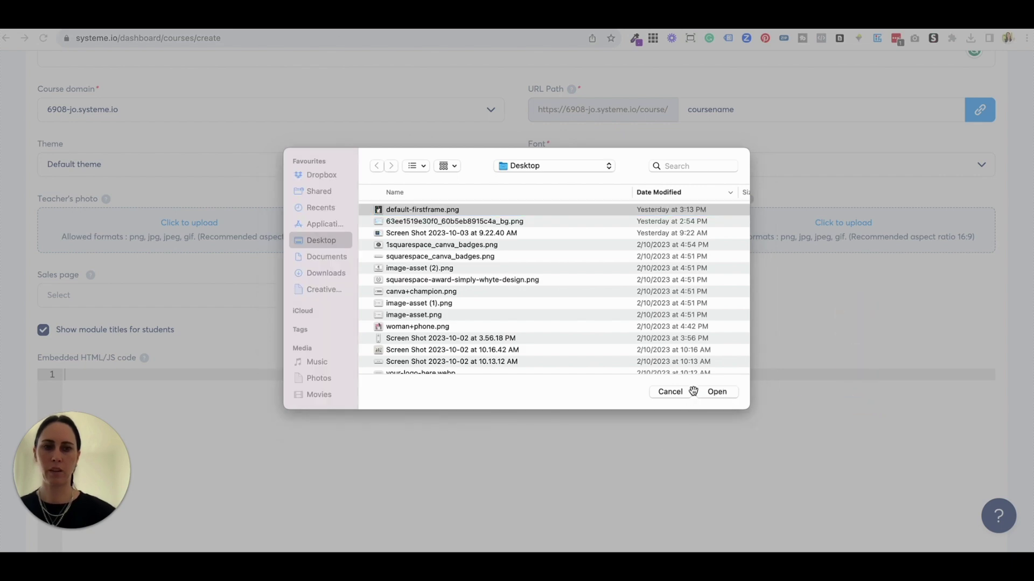
pyautogui.click(716, 391)
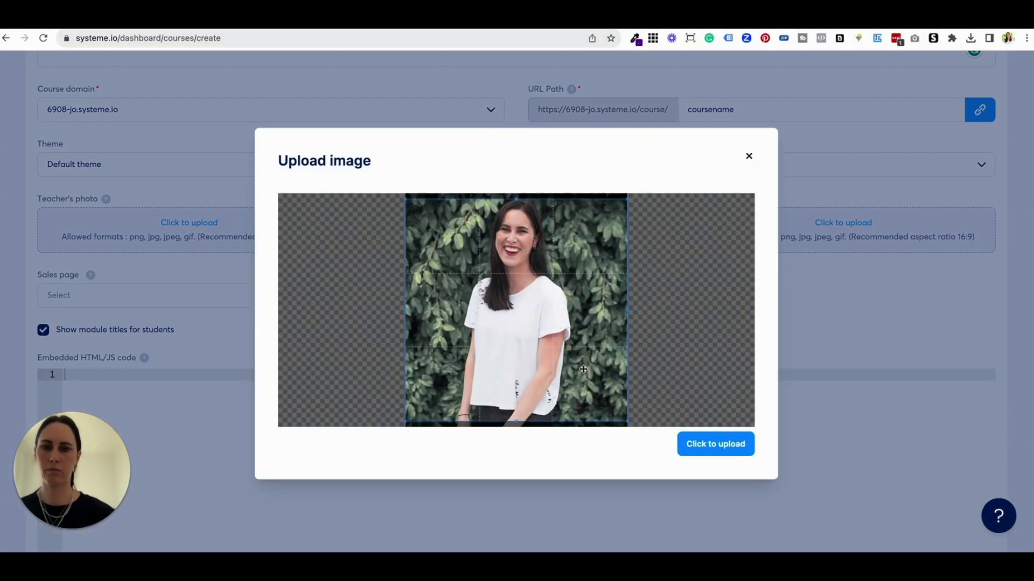
pyautogui.moveTo(575, 274); pyautogui.dragTo(576, 263)
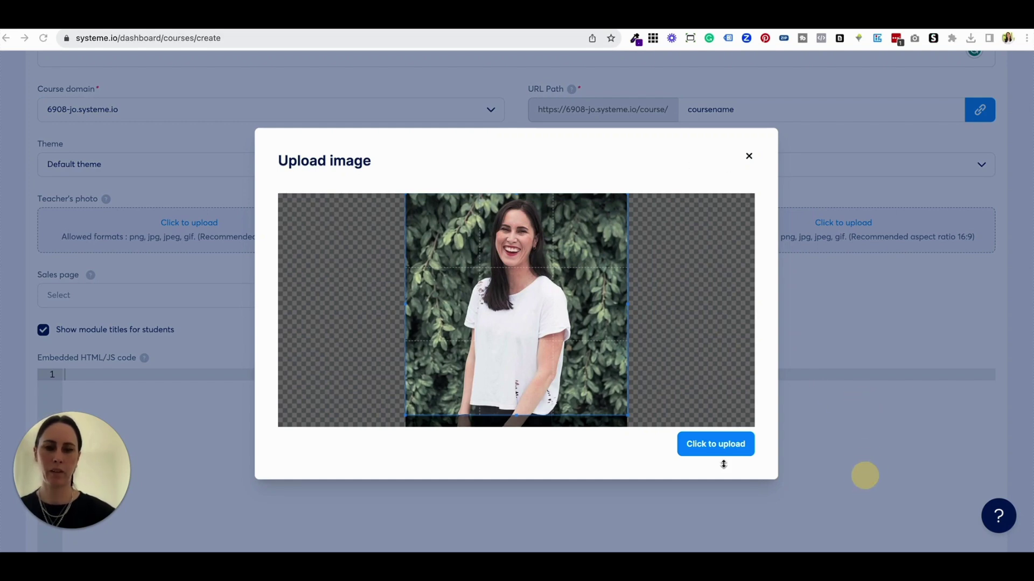
pyautogui.click(696, 445)
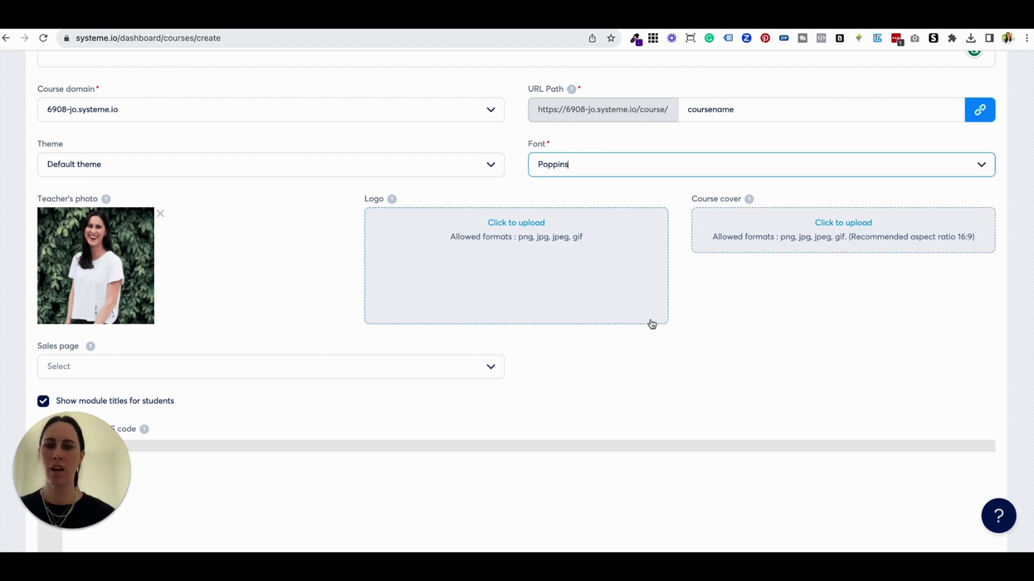
# Step: Look over the sales page choices and the embedded HTML/JS code field, leaving both as they are
pyautogui.scroll(-2, 600, 374)
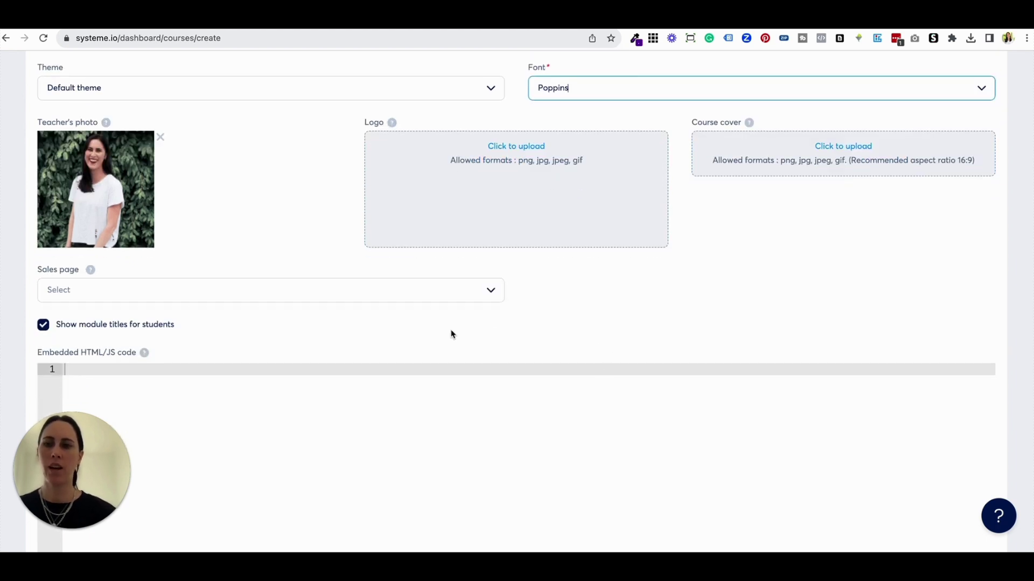
pyautogui.click(454, 290)
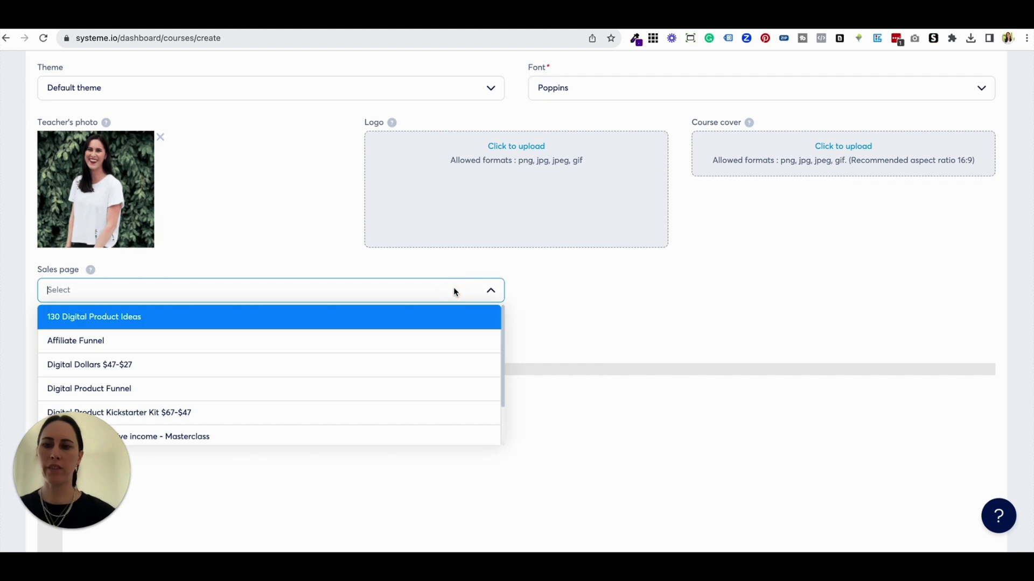
pyautogui.click(543, 284)
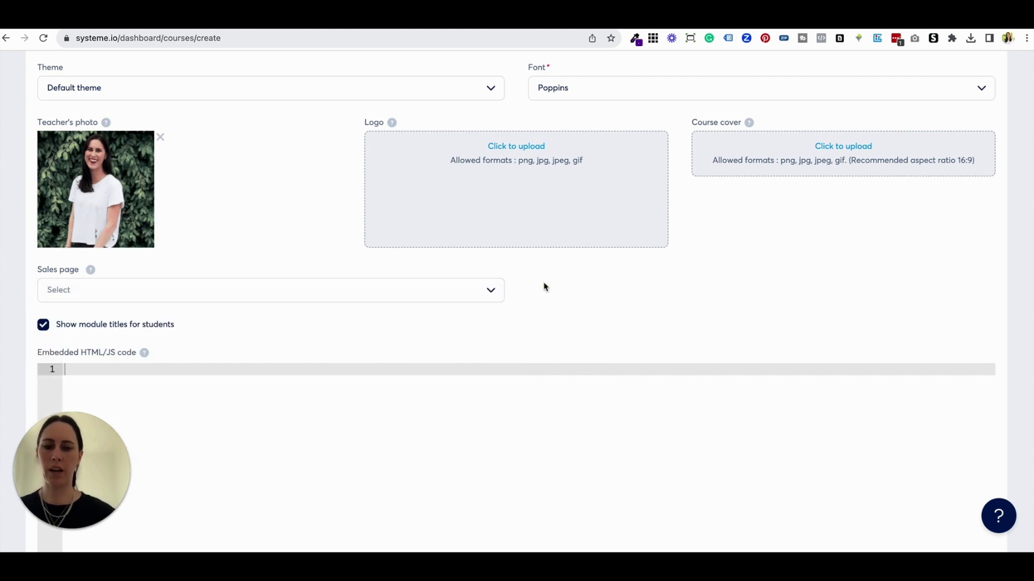
pyautogui.scroll(-2, 544, 287)
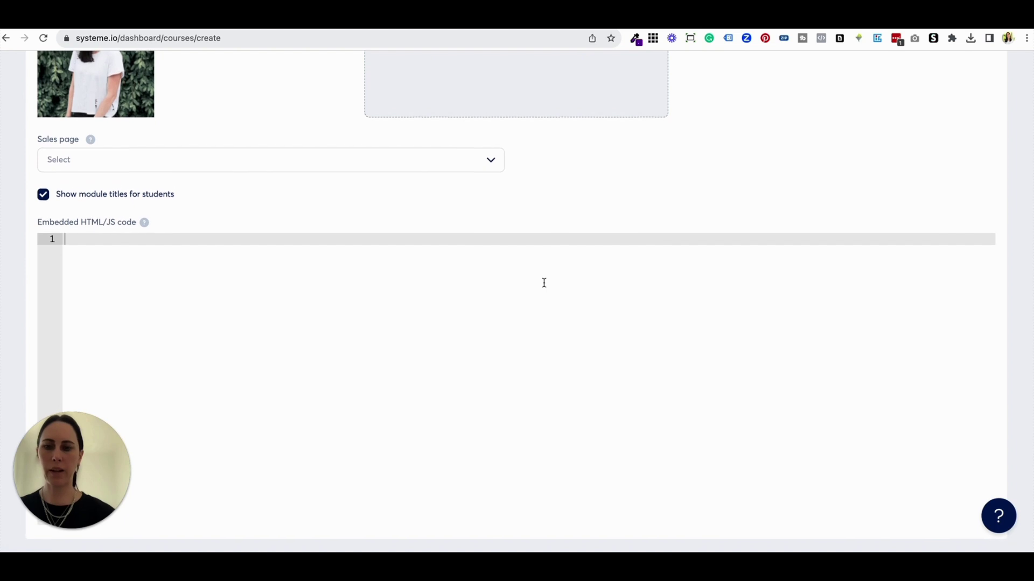
# Step: Save the new course with the settings entered
pyautogui.scroll(7, 544, 287)
pyautogui.scroll(2, 545, 286)
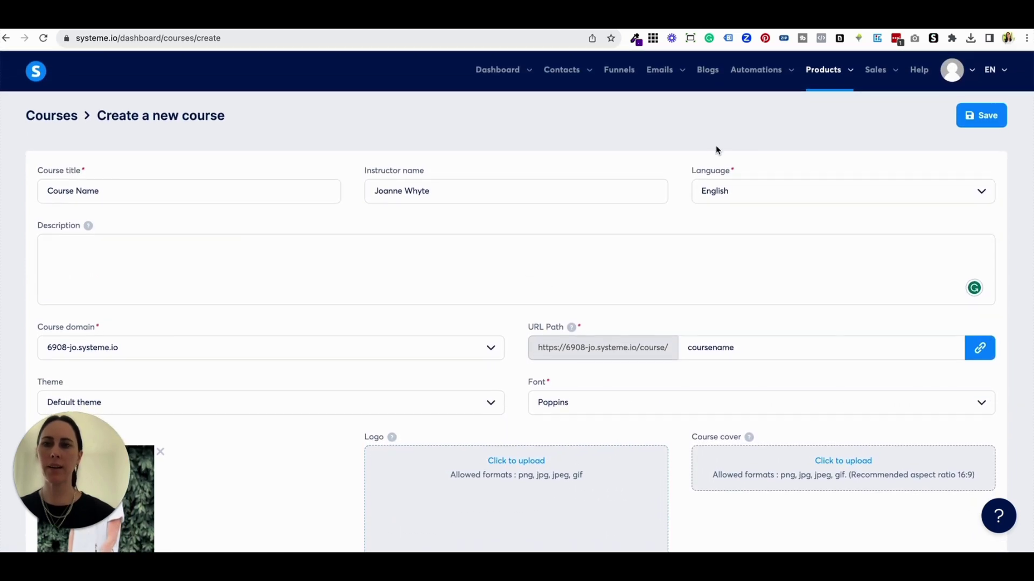
pyautogui.click(992, 116)
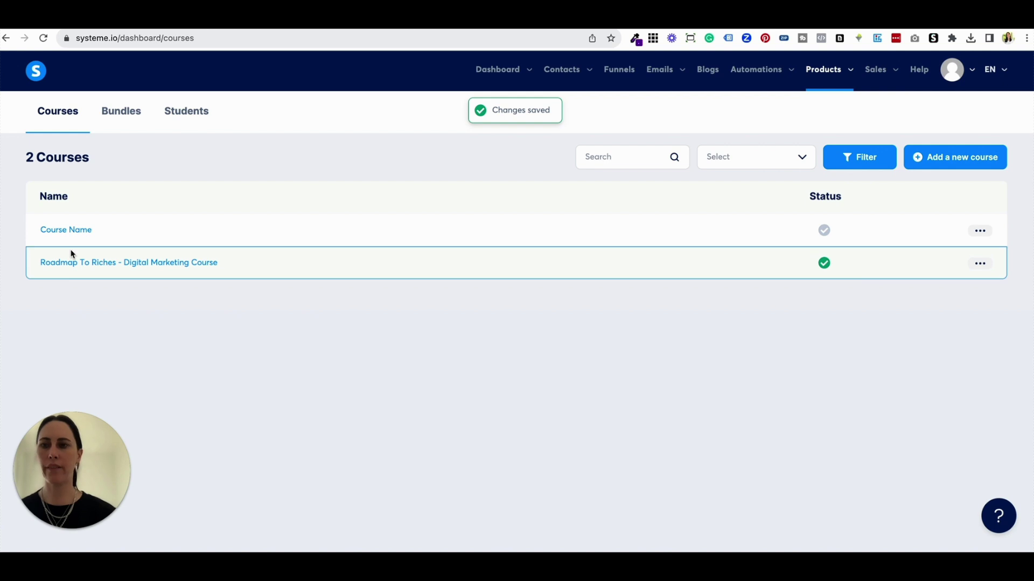
# Step: Open the "Course Name" course and create a module named "Module 1" in it
pyautogui.click(68, 231)
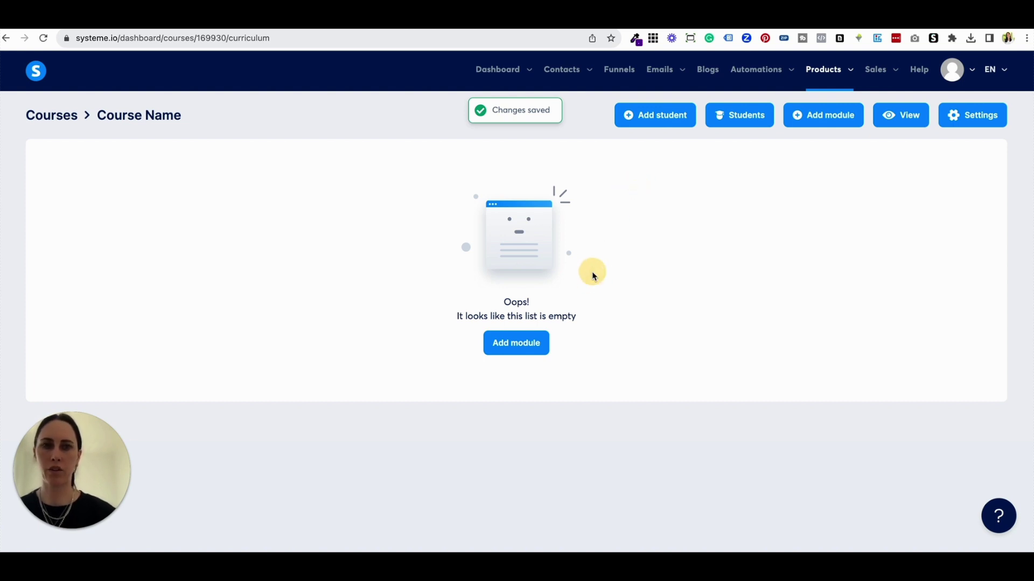
pyautogui.click(543, 349)
pyautogui.click(512, 313)
pyautogui.write('M')
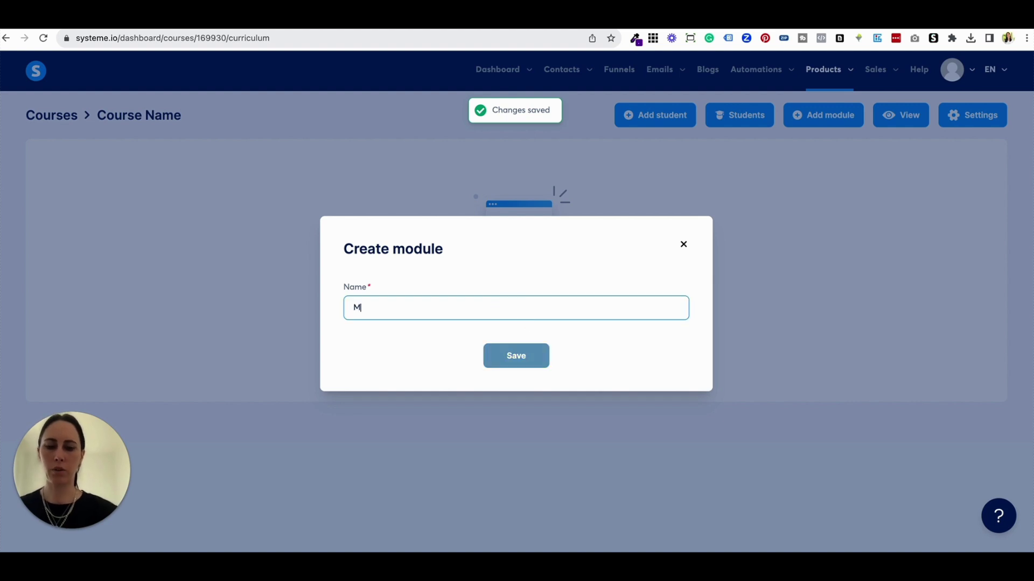
pyautogui.write('odule 1')
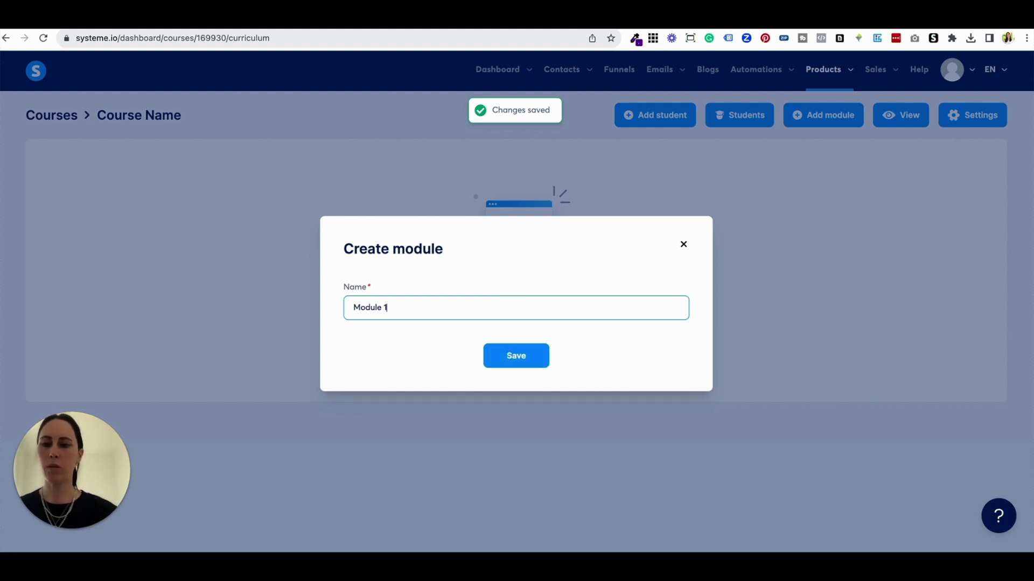
pyautogui.click(520, 358)
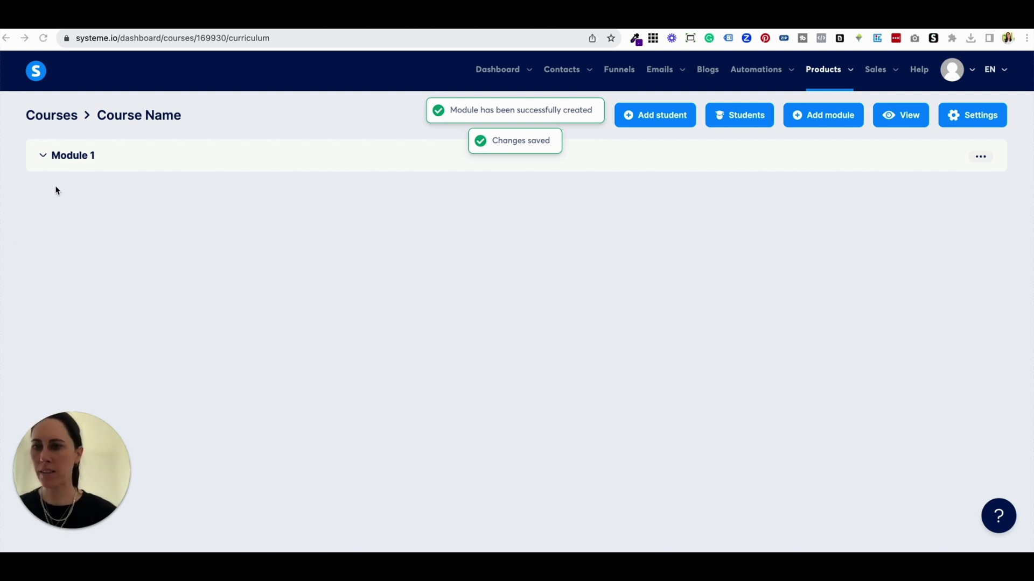
# Step: Add a lecture named "Lessons 1" to Module 1, using the template with the video above the lecture text
pyautogui.click(44, 155)
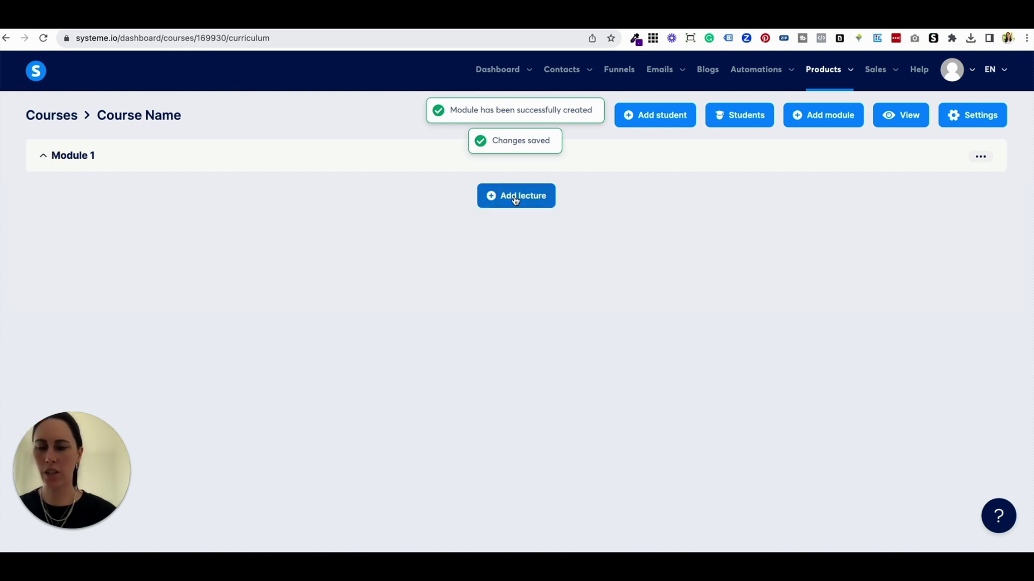
pyautogui.click(516, 198)
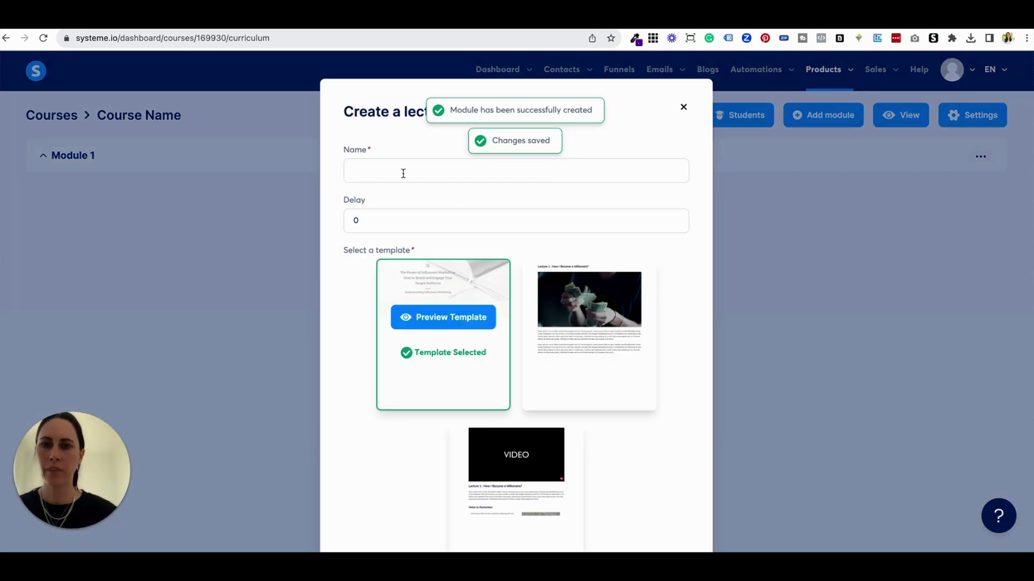
pyautogui.click(403, 174)
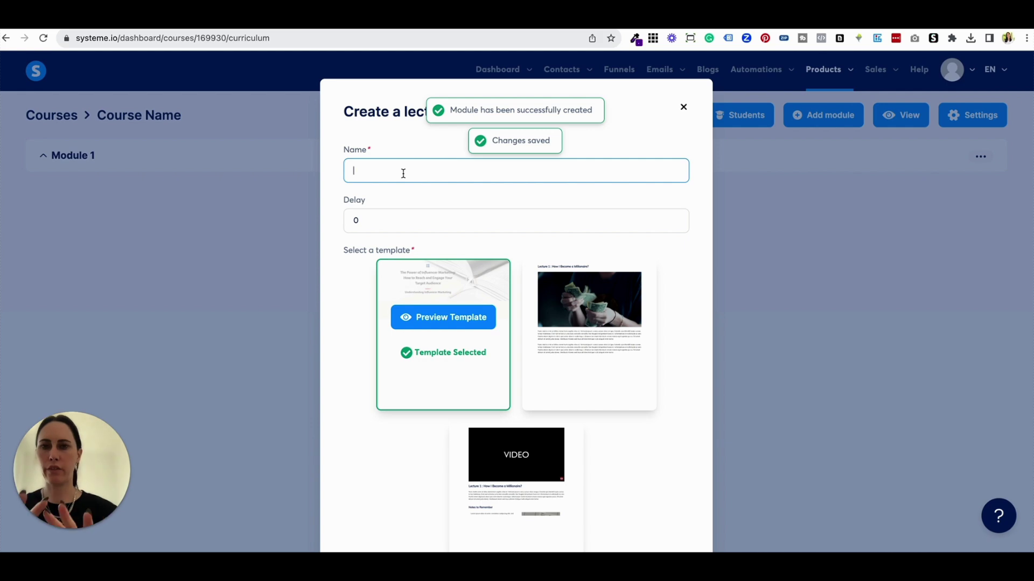
pyautogui.write('Lessons 1')
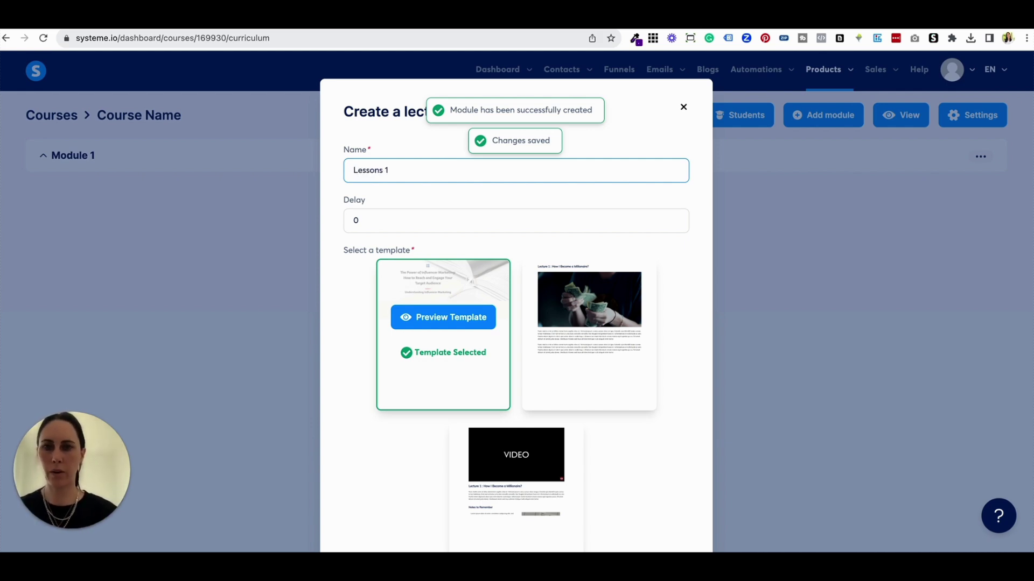
pyautogui.scroll(-3, 404, 208)
pyautogui.click(533, 269)
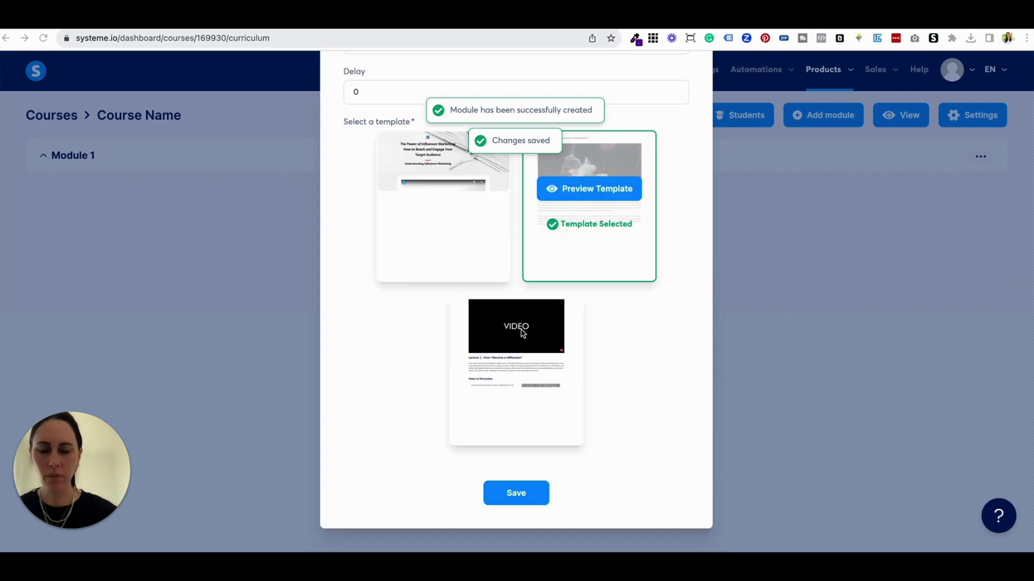
pyautogui.click(453, 347)
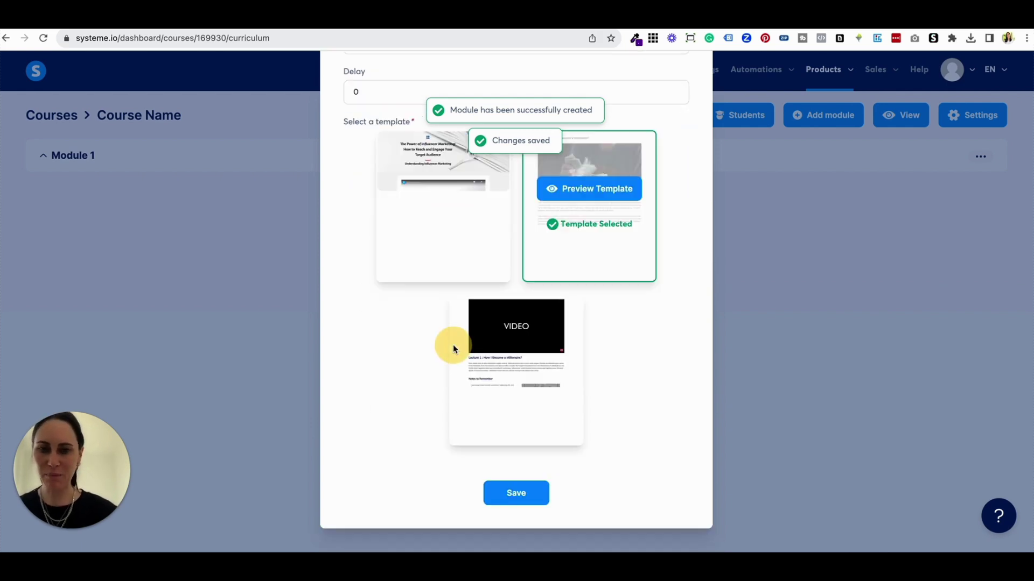
pyautogui.click(517, 390)
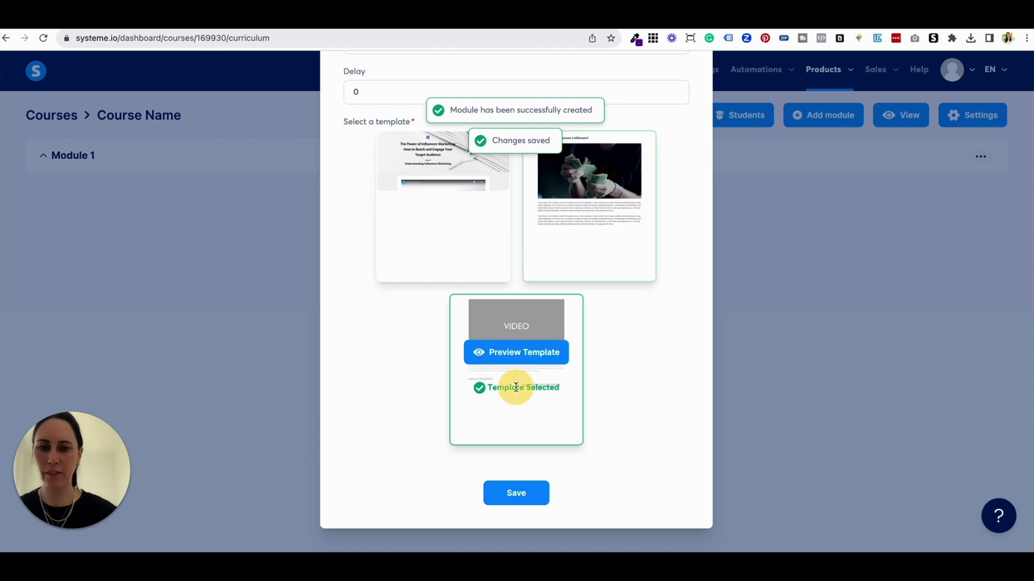
pyautogui.click(521, 505)
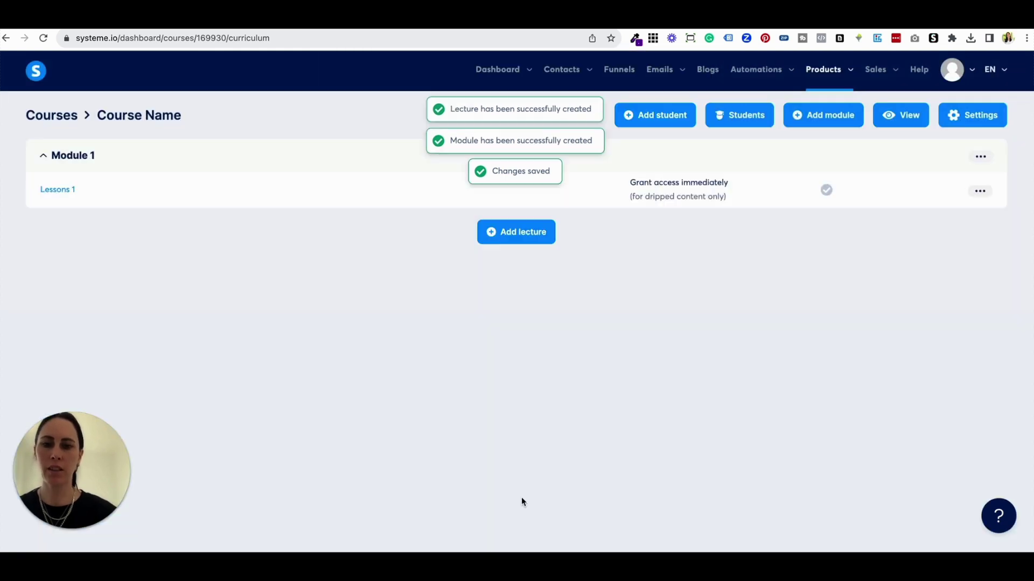
# Step: Open the "Lessons 1" lecture in the page editor, look over its template content and open the settings of its video
pyautogui.click(221, 187)
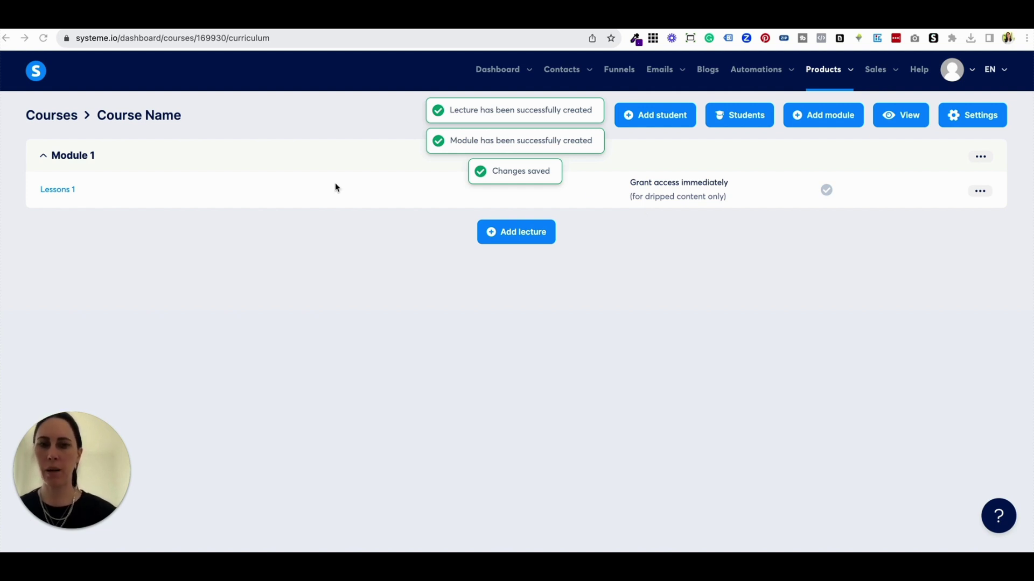
pyautogui.click(64, 192)
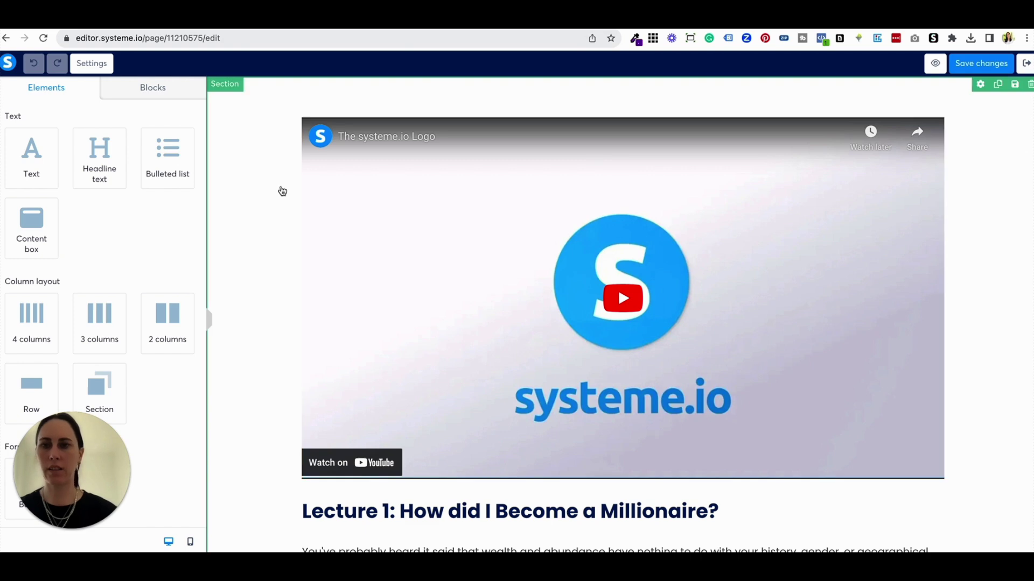
pyautogui.scroll(-3, 373, 195)
pyautogui.scroll(-3, 373, 195)
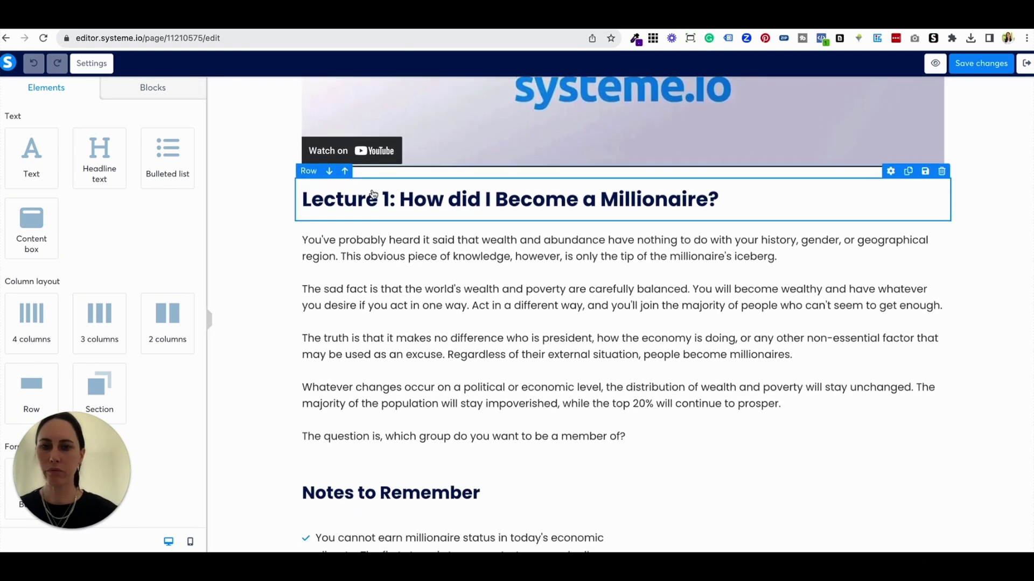
pyautogui.scroll(6, 373, 194)
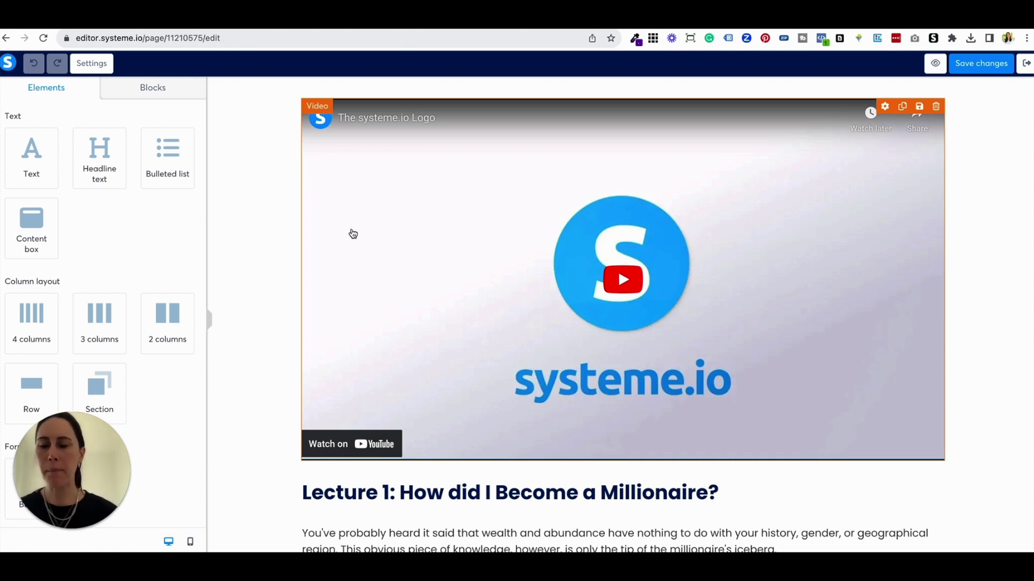
pyautogui.click(353, 233)
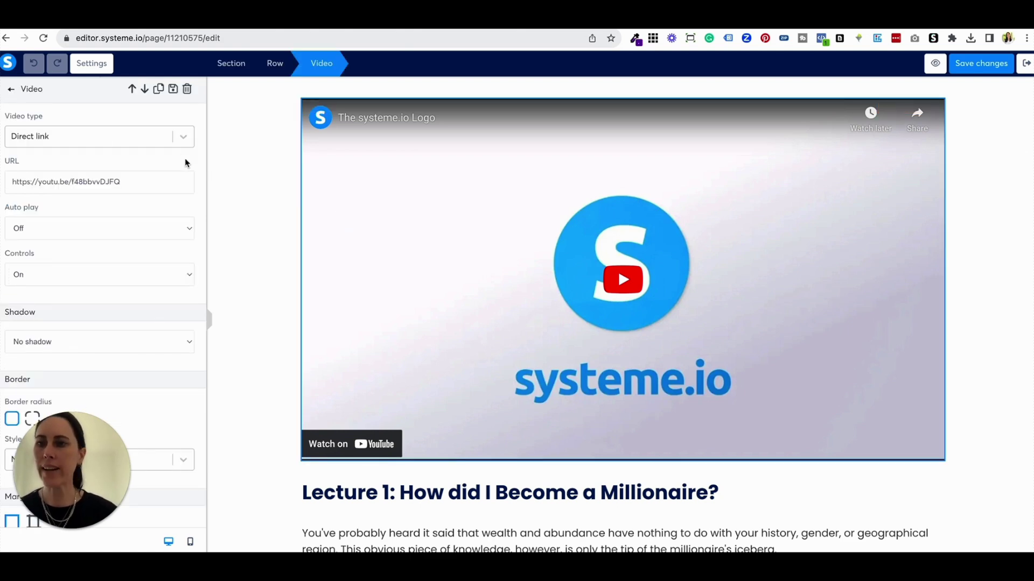
# Step: Change the lecture video's type to Upload file and check the upload settings it offers
pyautogui.click(183, 138)
pyautogui.click(156, 200)
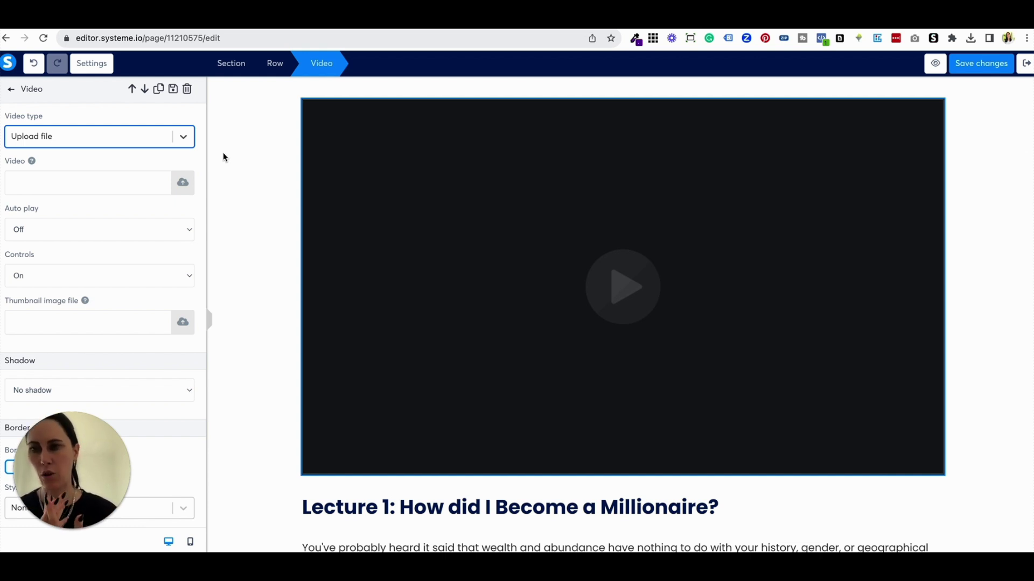
pyautogui.scroll(-1, 175, 163)
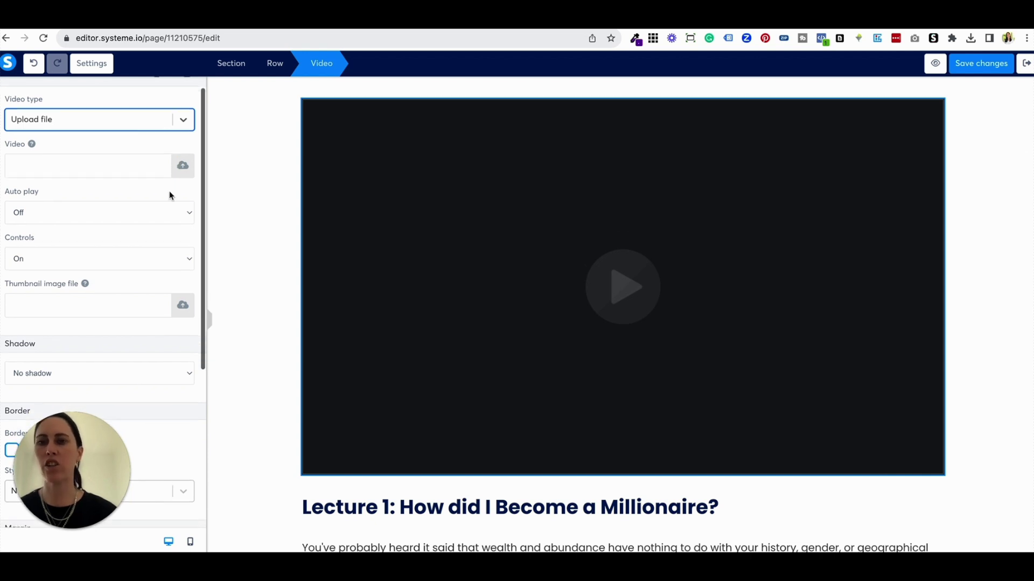
pyautogui.scroll(-1, 163, 193)
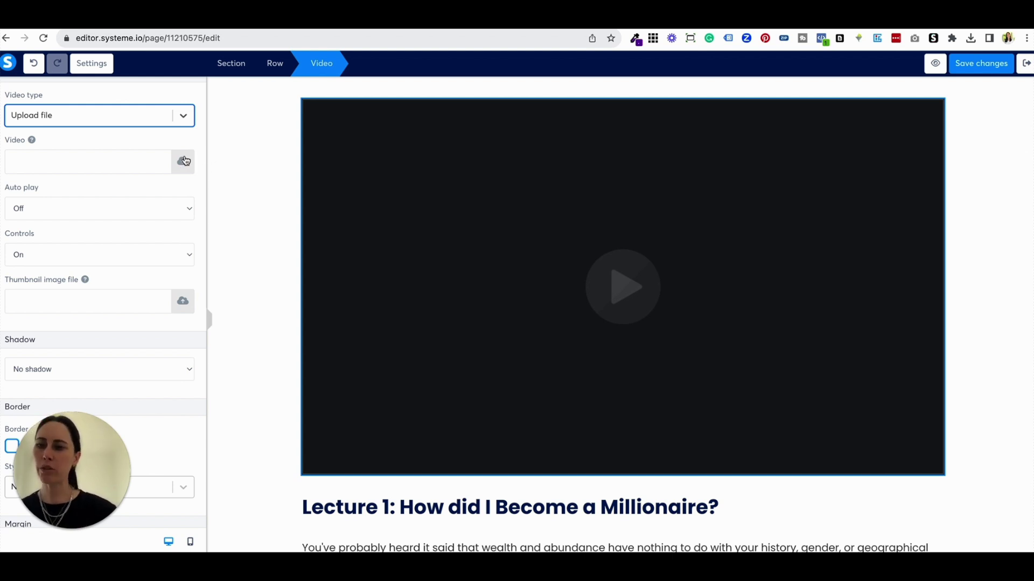
pyautogui.click(265, 218)
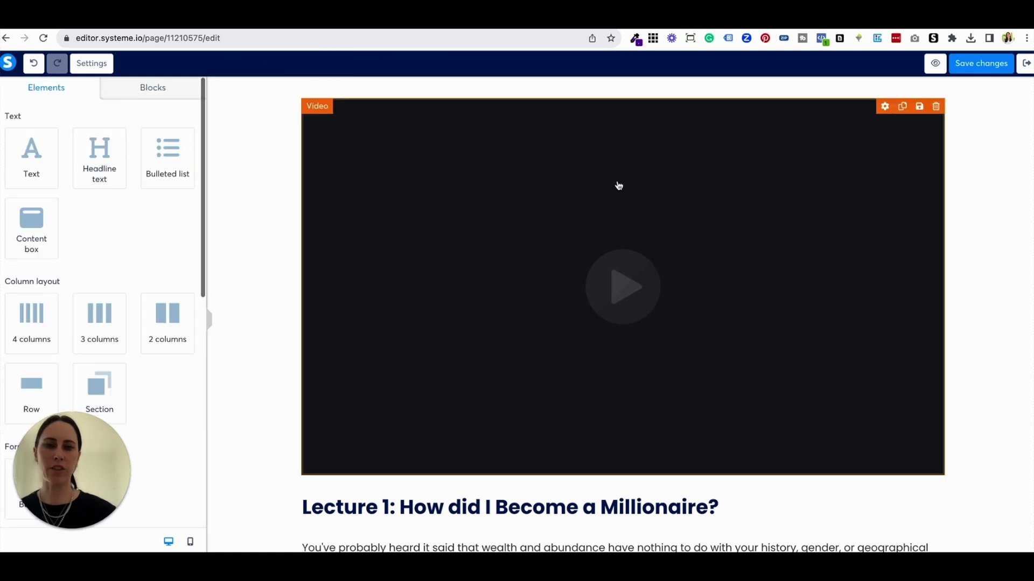
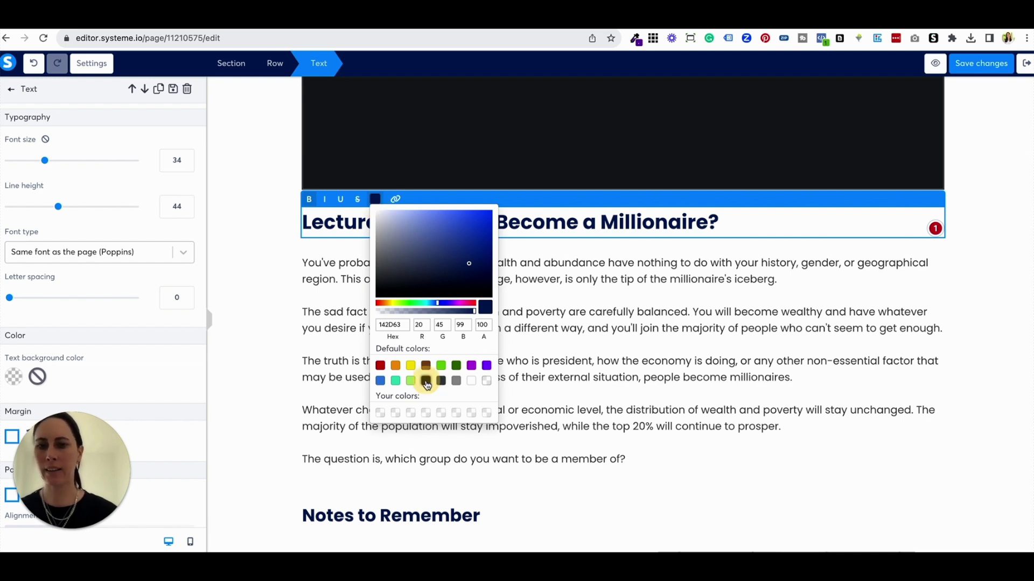
# Step: Set the text colour of the "Lecture 1: How did I Become a Millionaire?" heading to black and look over the content below it
pyautogui.click(527, 286)
pyautogui.scroll(-10, 536, 300)
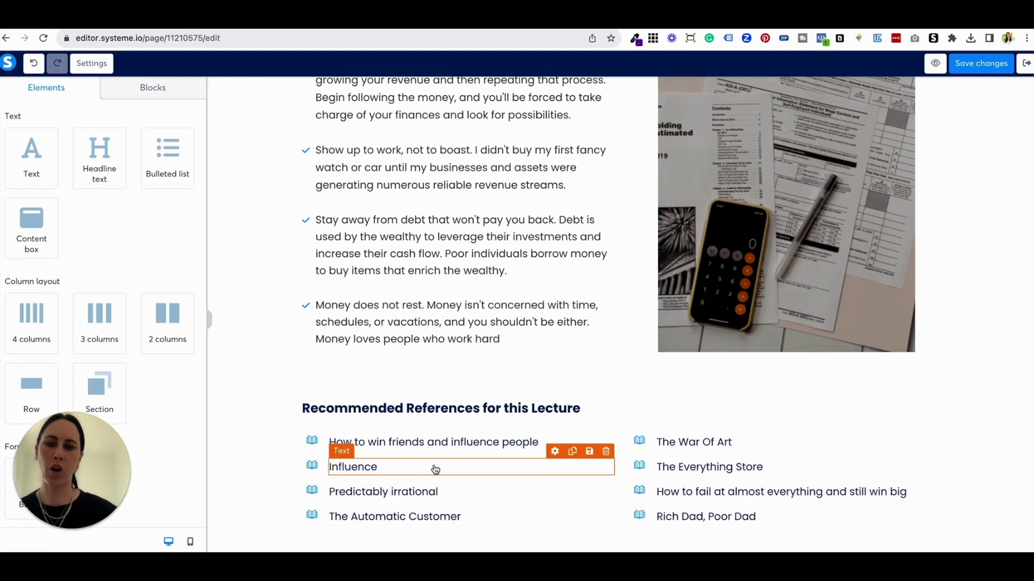
pyautogui.click(458, 378)
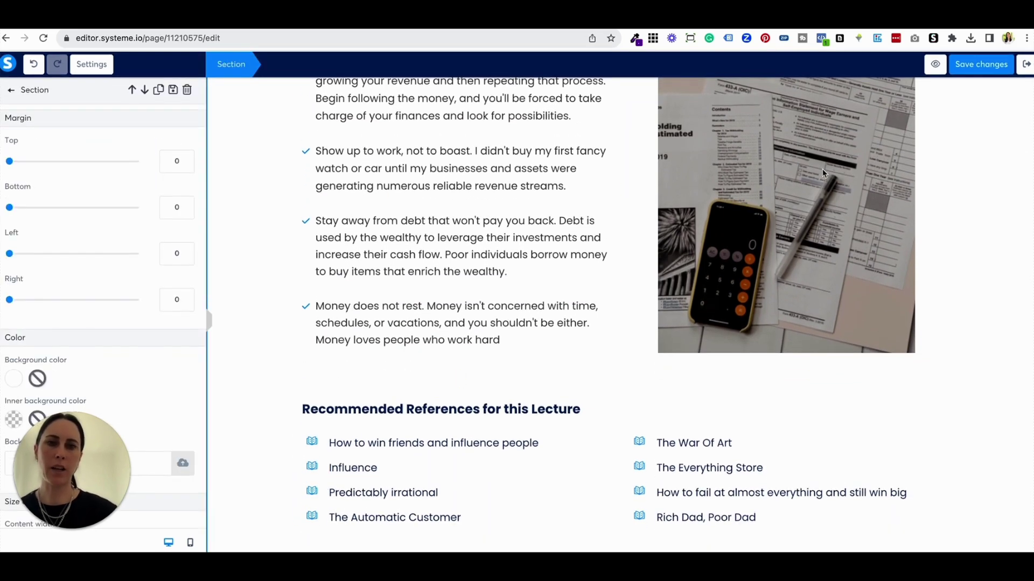
pyautogui.press('Escape')
pyautogui.scroll(4, 764, 159)
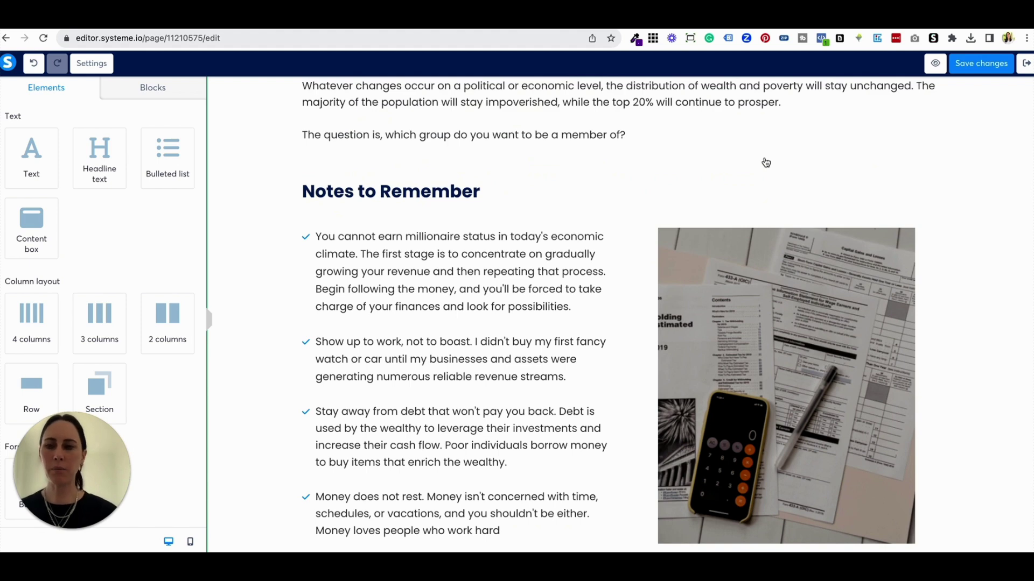
# Step: Delete the first bullet under "Notes to Remember" and the row holding the remaining bullets and the image
pyautogui.click(500, 264)
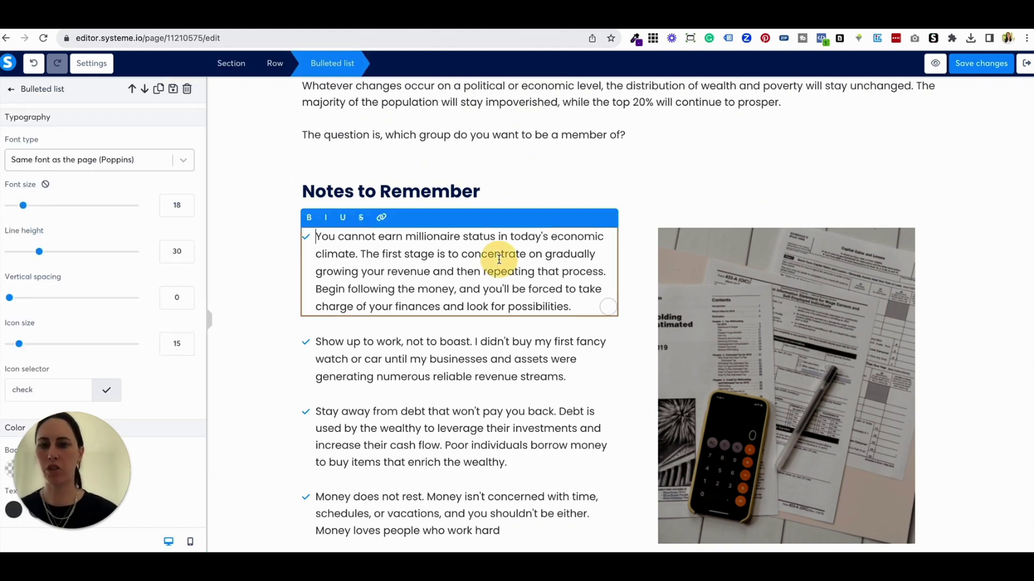
pyautogui.press('Escape')
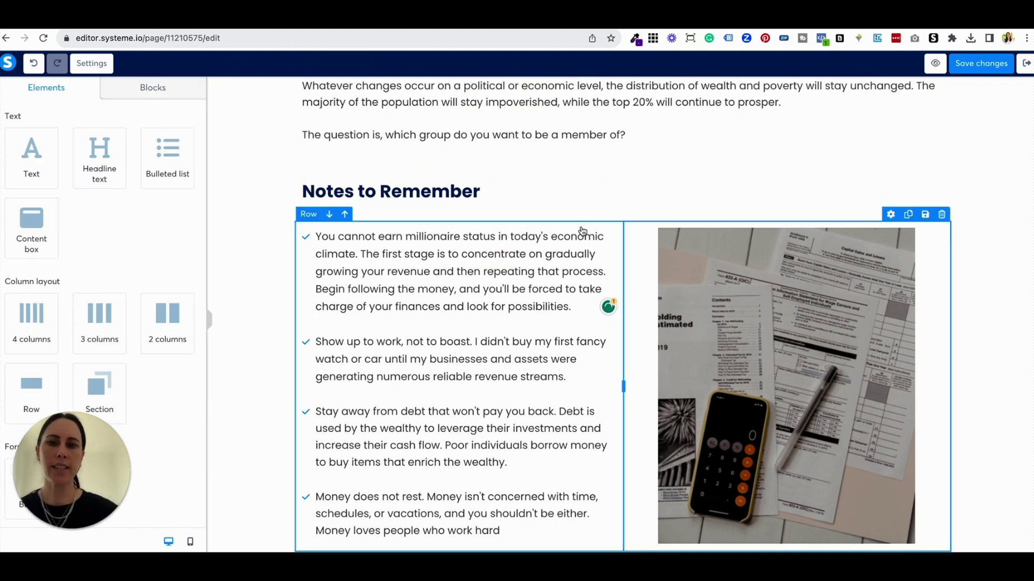
pyautogui.click(609, 220)
pyautogui.click(614, 104)
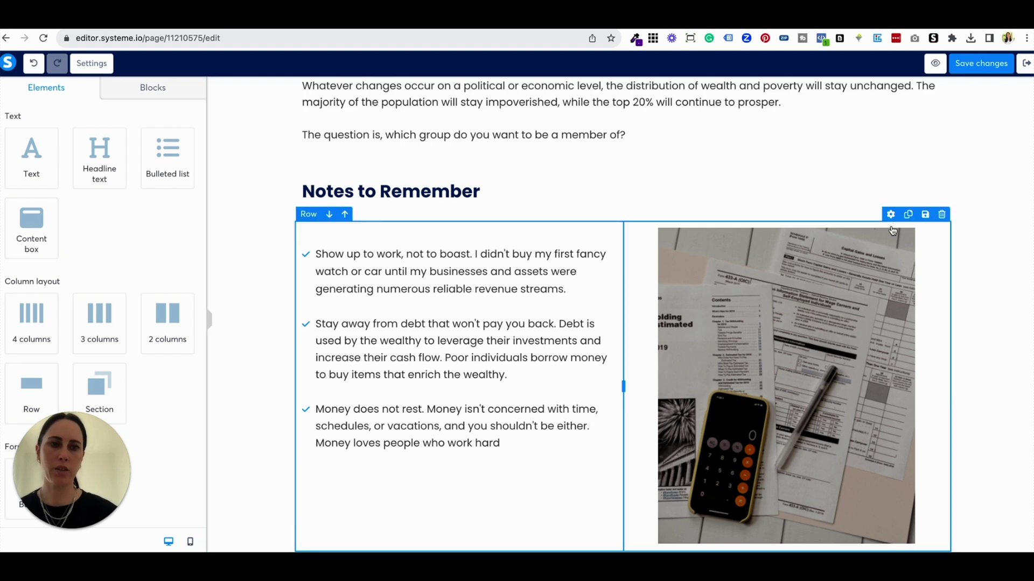
pyautogui.click(942, 215)
pyautogui.click(614, 106)
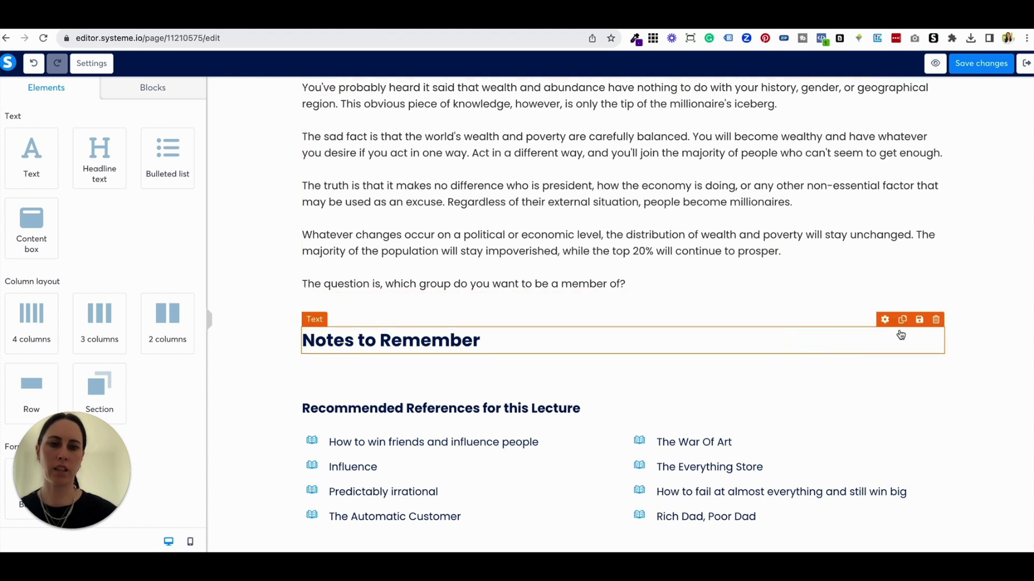
# Step: Delete the "Notes to Remember" heading and the empty row that contained it
pyautogui.click(936, 320)
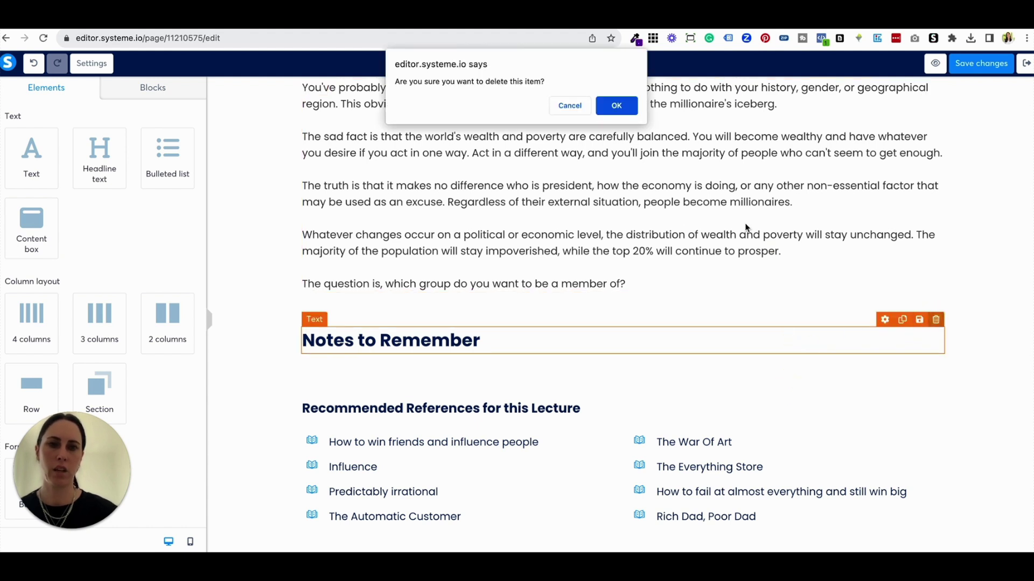
pyautogui.click(615, 105)
pyautogui.click(941, 311)
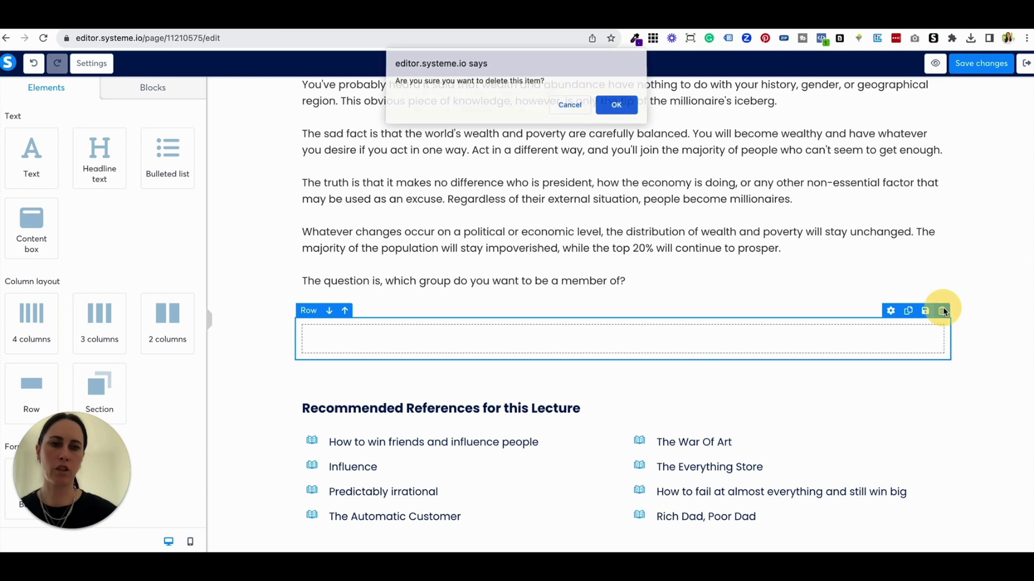
pyautogui.click(615, 104)
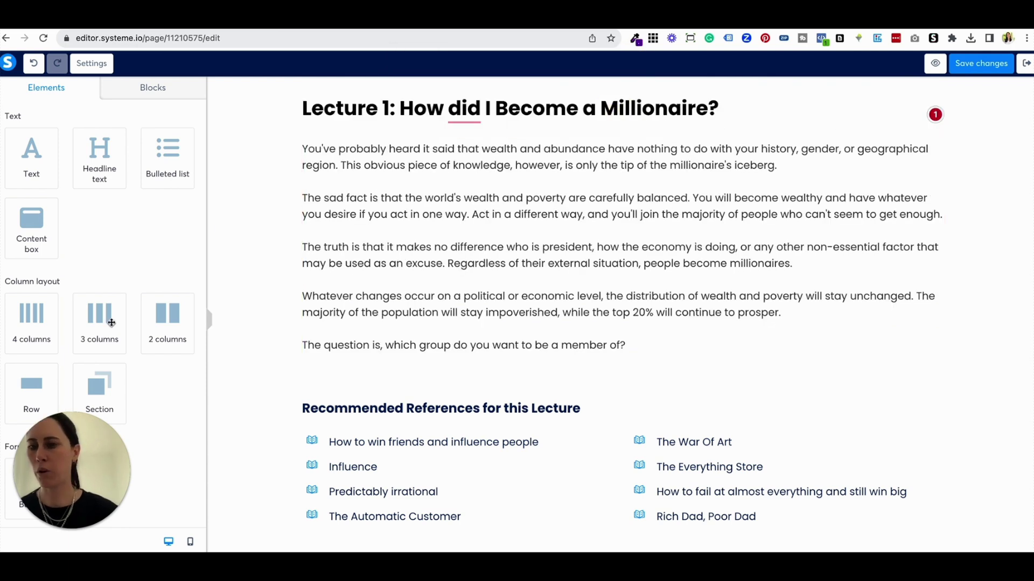
# Step: Insert a row below the lecture text, add a three-column layout in it and place an image in the first column
pyautogui.scroll(-3, 111, 321)
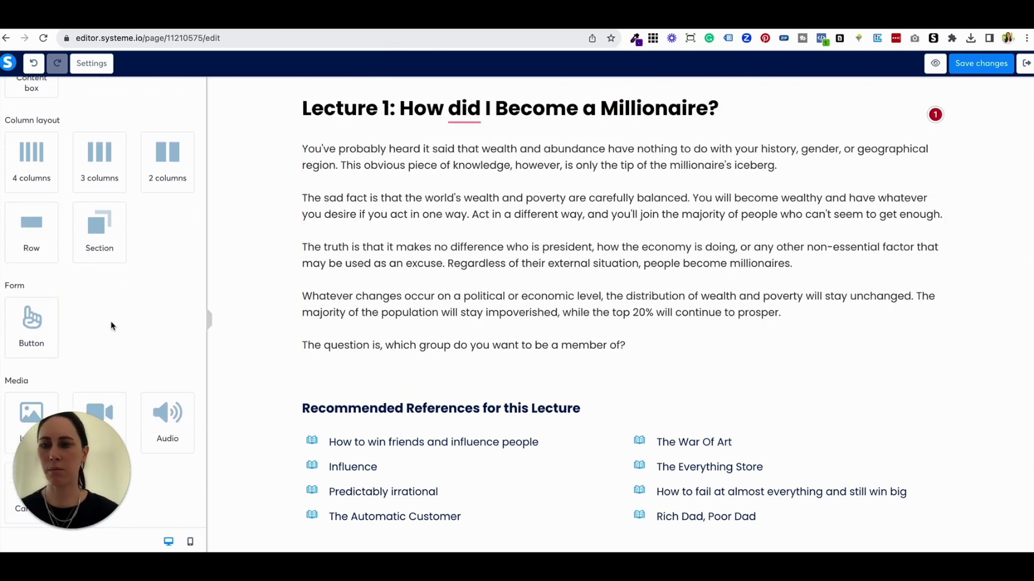
pyautogui.scroll(-2, 111, 323)
pyautogui.scroll(-1, 117, 294)
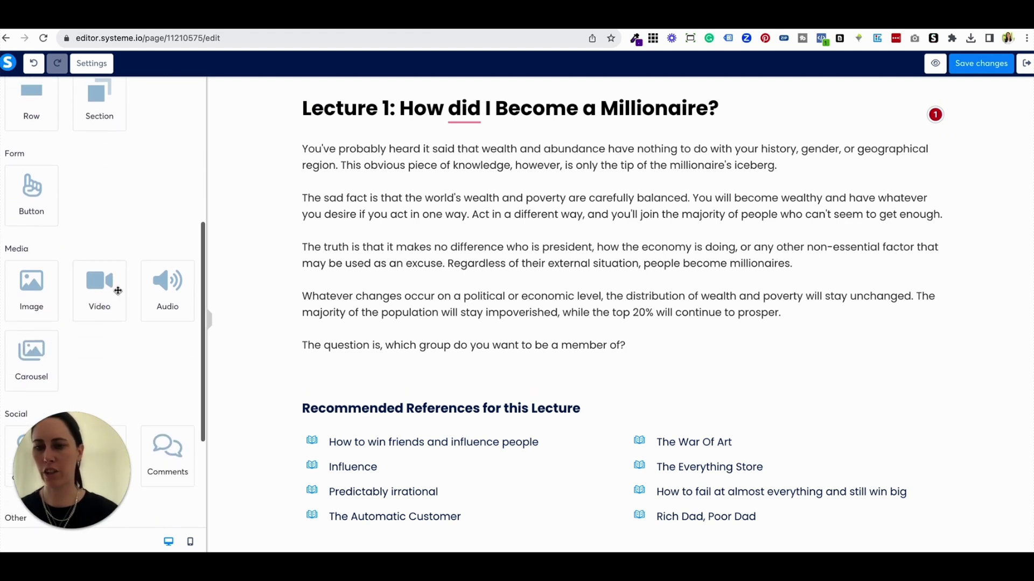
pyautogui.scroll(3, 111, 356)
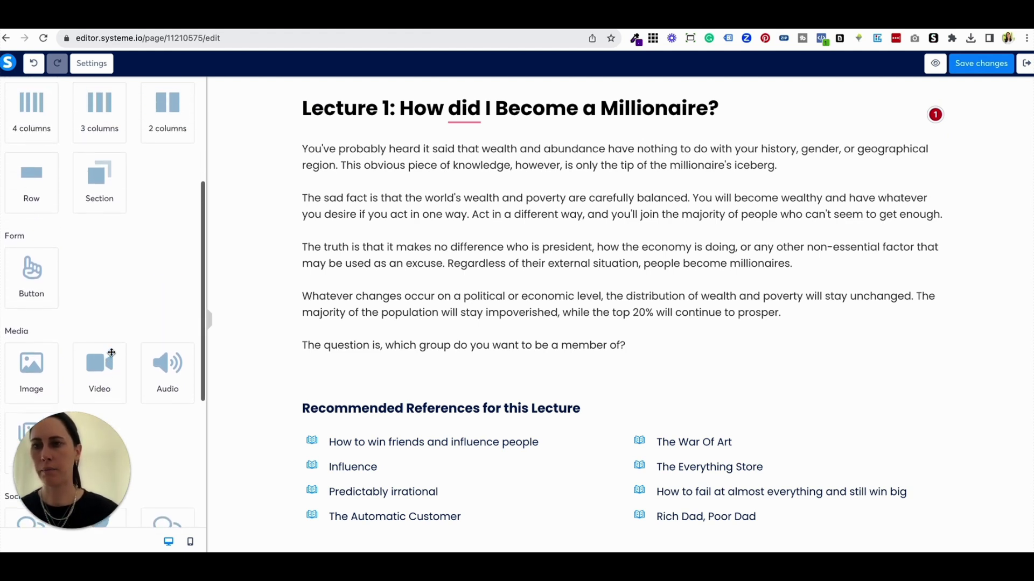
pyautogui.moveTo(48, 274); pyautogui.dragTo(545, 353)
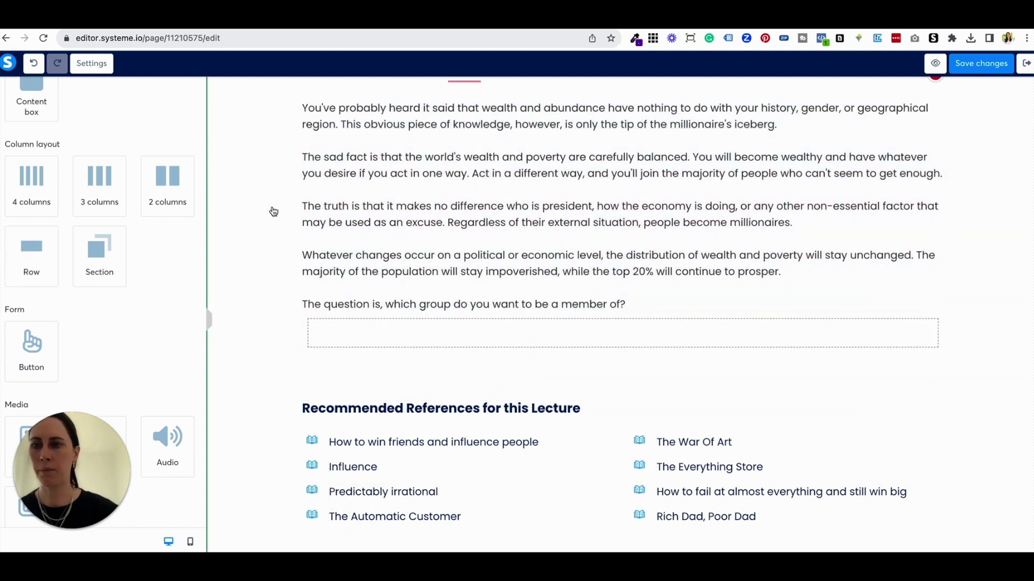
pyautogui.moveTo(93, 183); pyautogui.dragTo(462, 323)
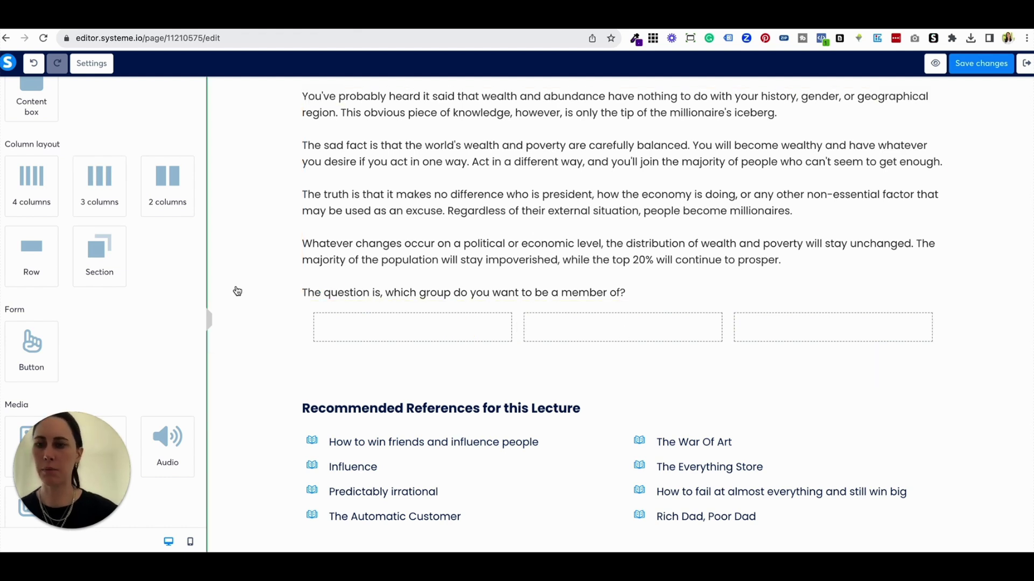
pyautogui.scroll(-3, 111, 330)
pyautogui.moveTo(39, 297); pyautogui.dragTo(456, 317)
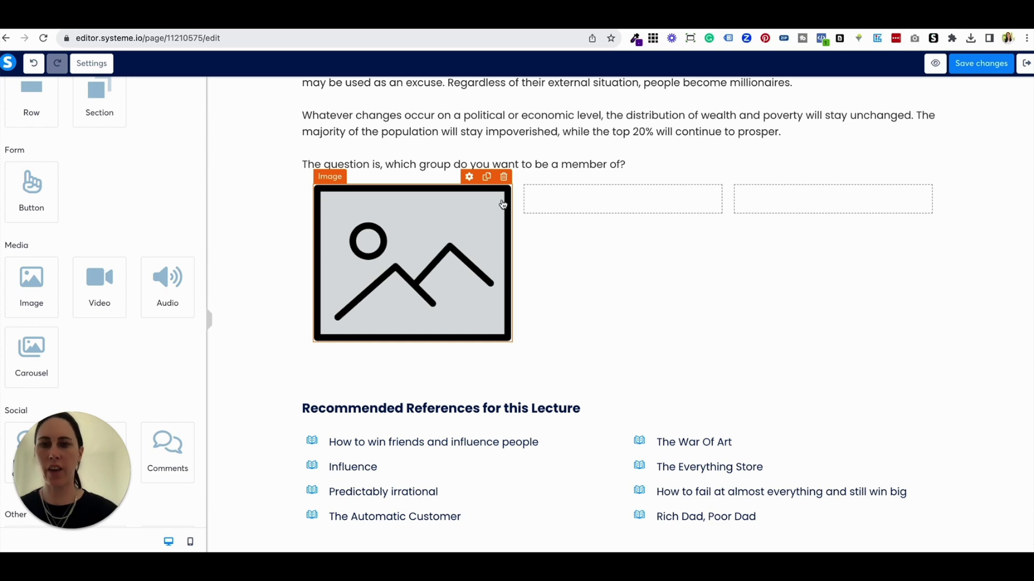
# Step: Delete the placeholder image, the three-column row and the empty row around it below the lecture text
pyautogui.click(503, 176)
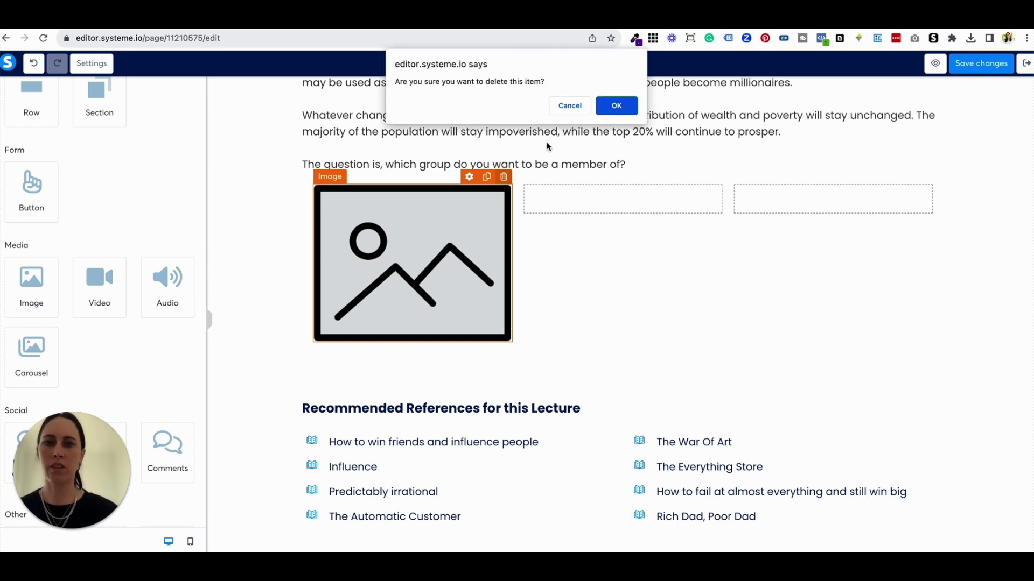
pyautogui.click(617, 106)
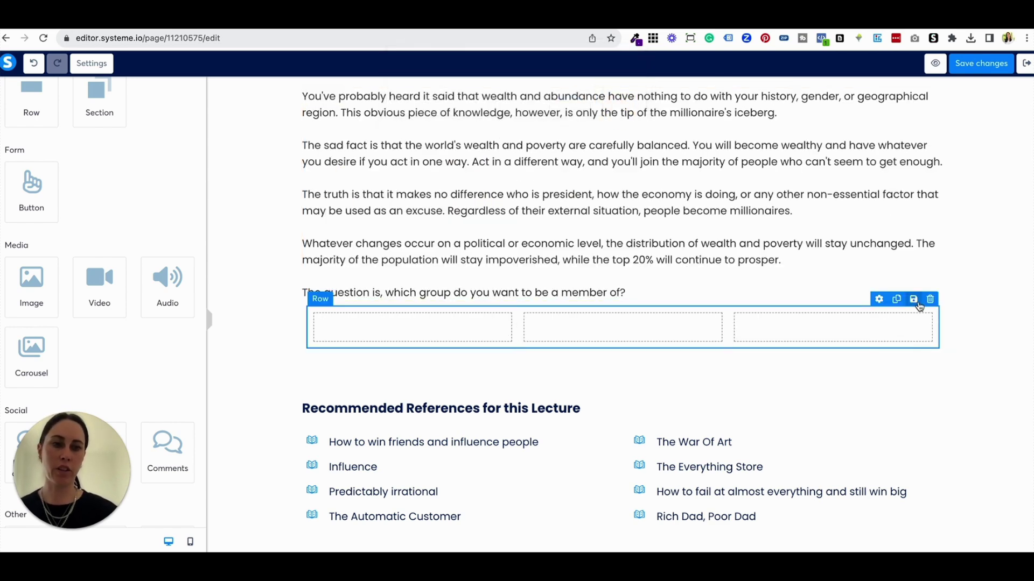
pyautogui.click(929, 300)
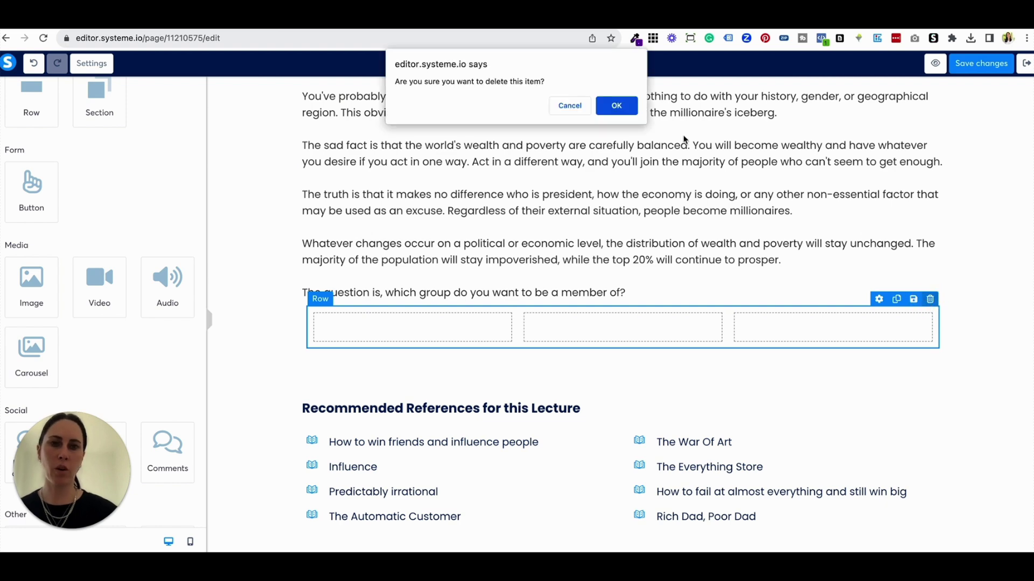
pyautogui.click(614, 115)
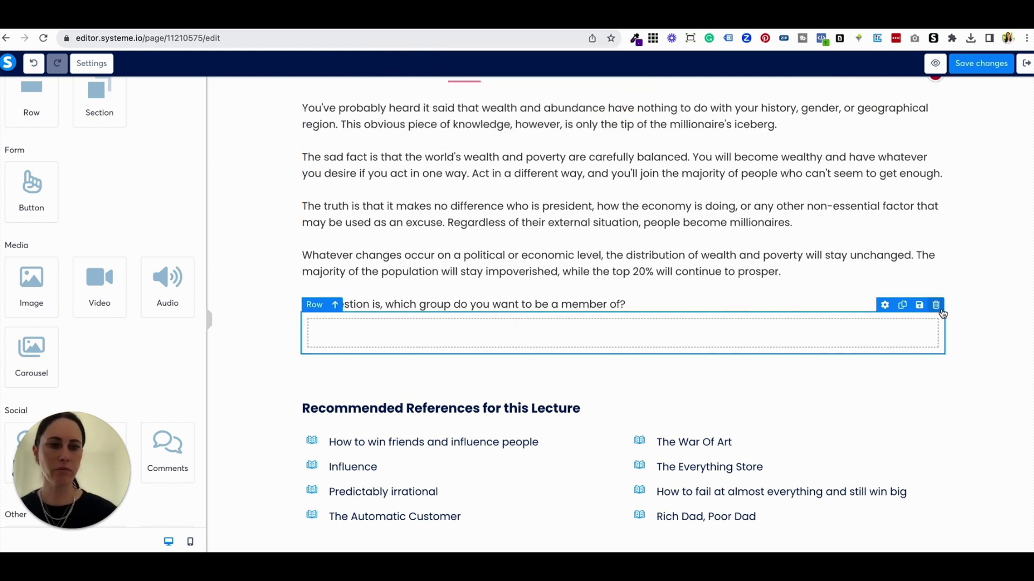
pyautogui.click(937, 306)
pyautogui.click(615, 105)
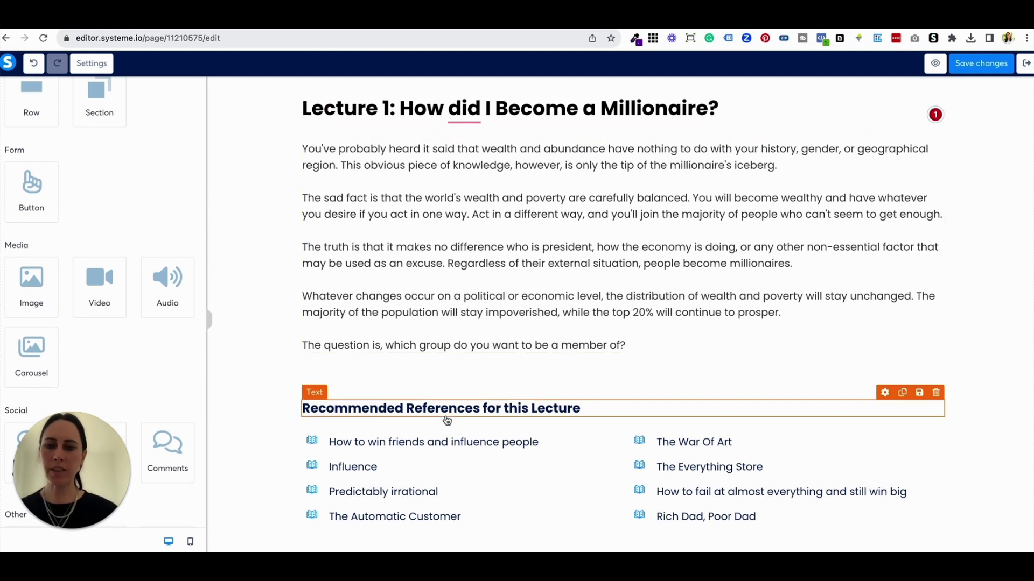
# Step: Review the lecture page, save its changes and exit the editor to the course curriculum
pyautogui.scroll(8, 484, 264)
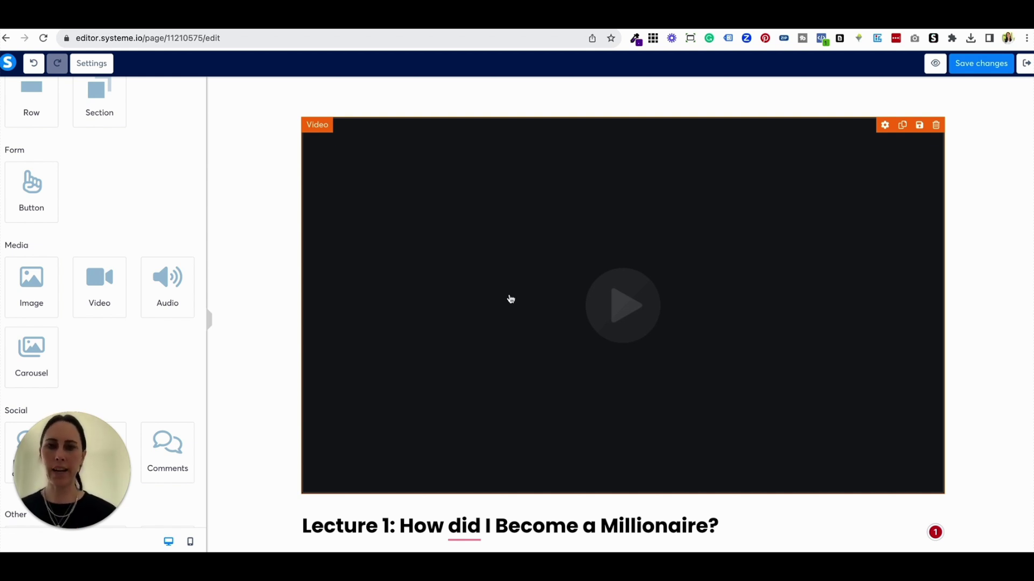
pyautogui.scroll(-8, 518, 285)
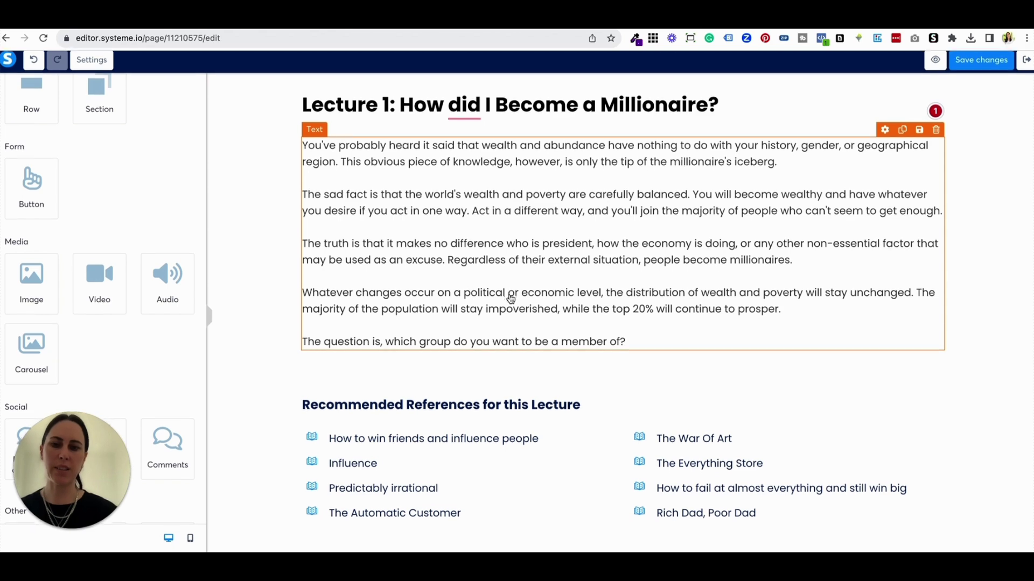
pyautogui.scroll(8, 509, 295)
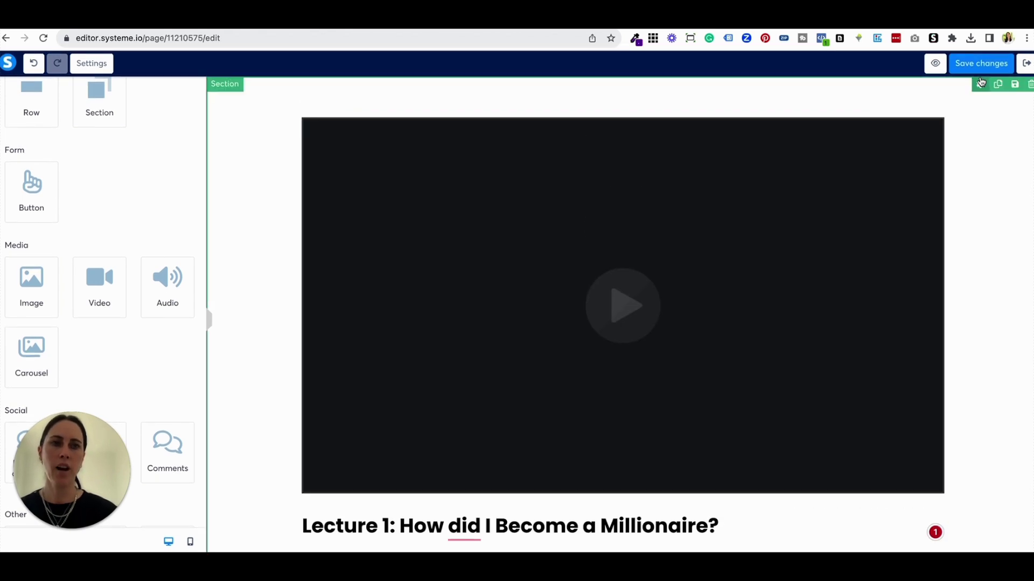
pyautogui.click(963, 63)
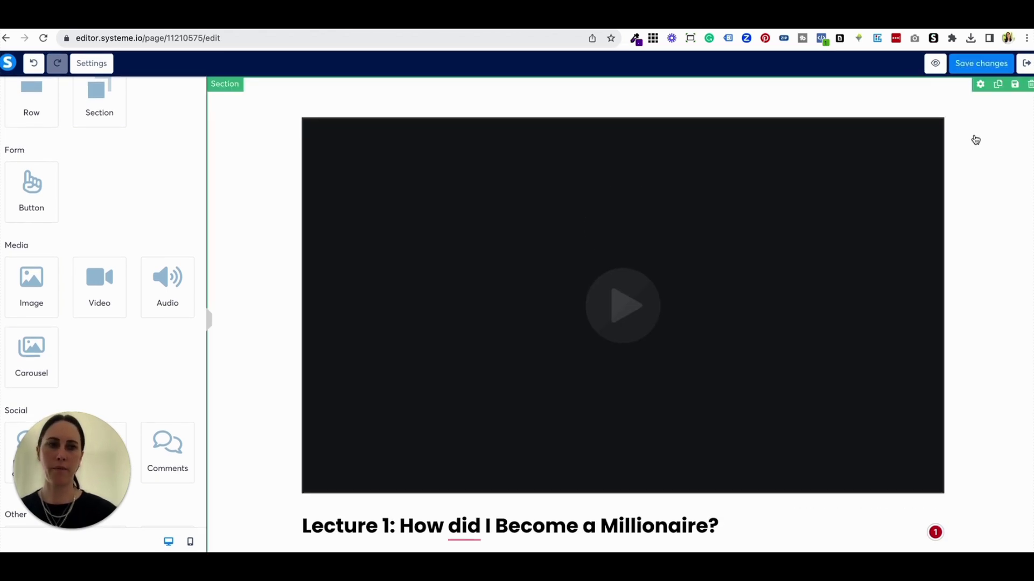
pyautogui.click(1019, 68)
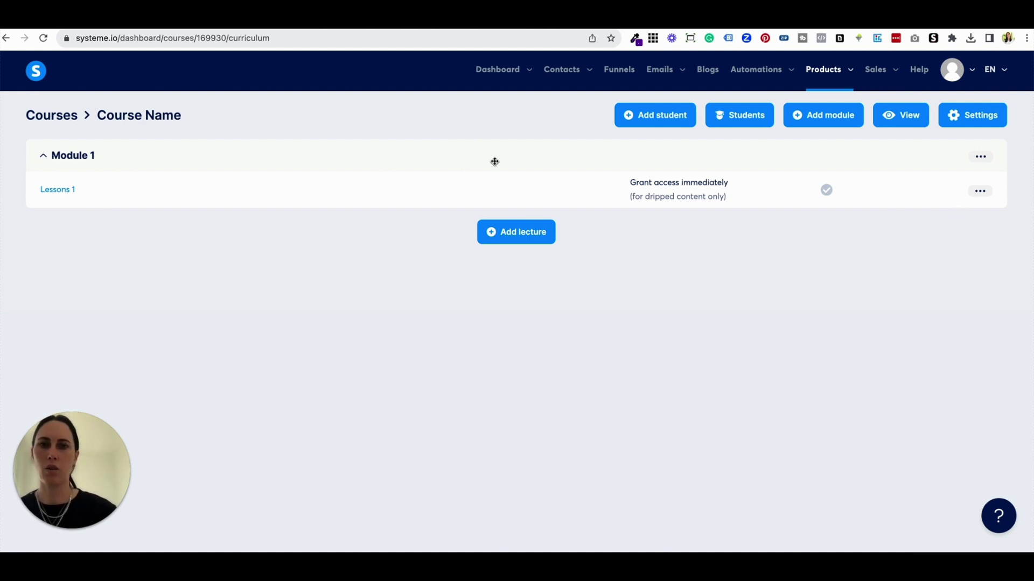
# Step: Check the options available for Module 1 and create a new module named "Module 2" in the course
pyautogui.click(980, 158)
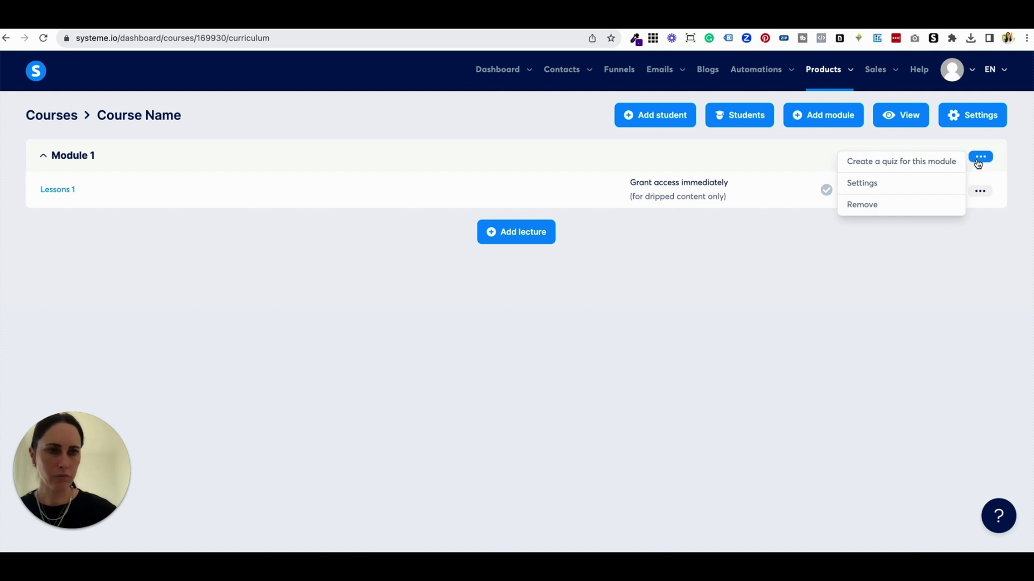
pyautogui.click(968, 250)
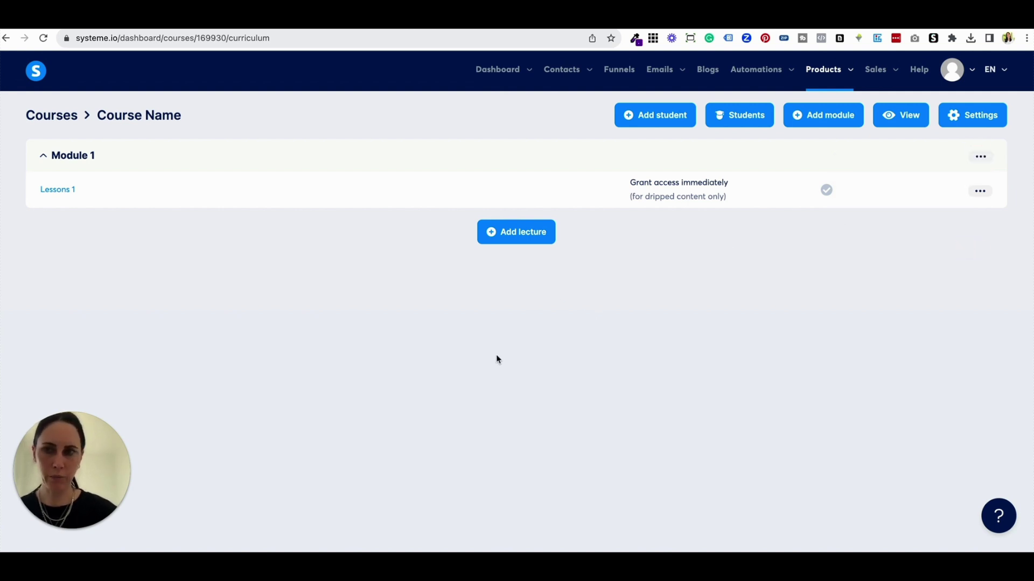
pyautogui.click(823, 123)
pyautogui.click(444, 312)
pyautogui.write('Module 2')
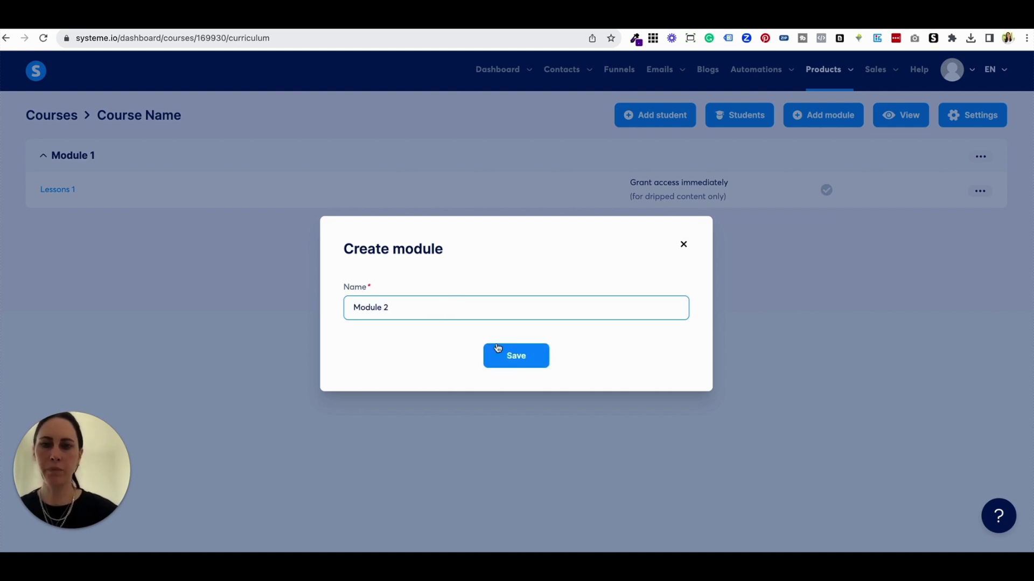
pyautogui.click(498, 348)
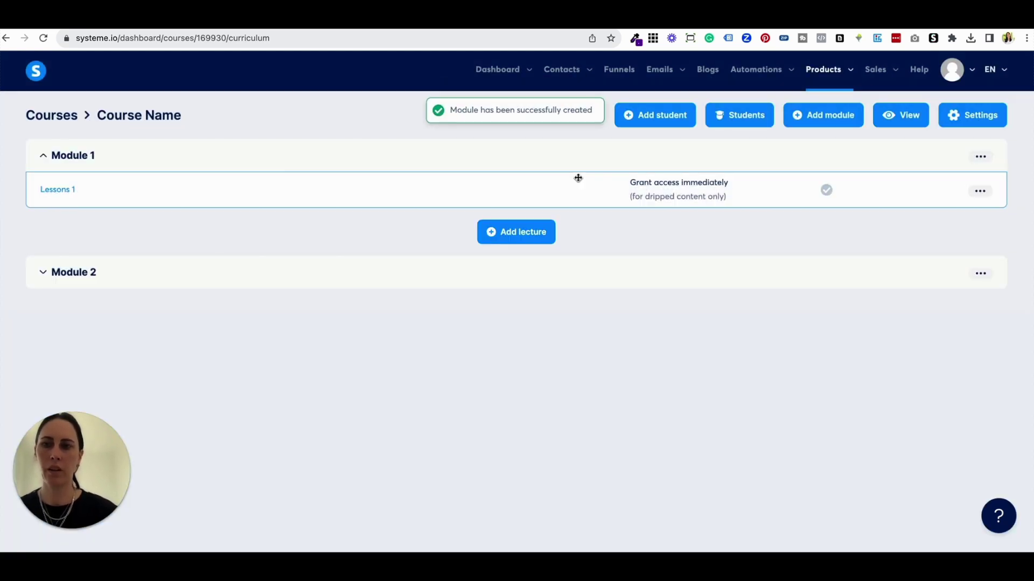
# Step: Duplicate the Lessons 1 lecture, move the copy into Module 2 and expand that module
pyautogui.click(980, 191)
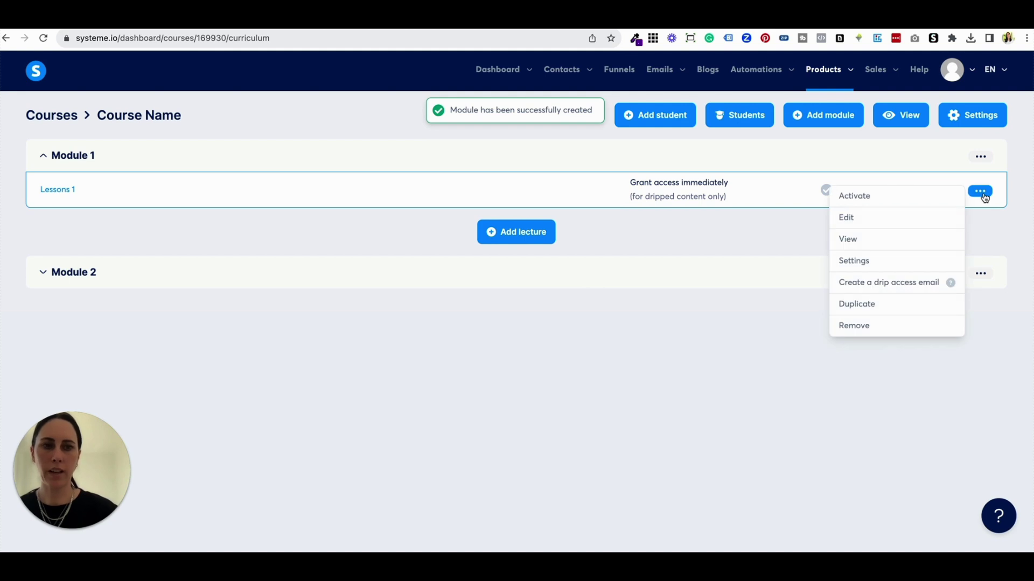
pyautogui.click(859, 305)
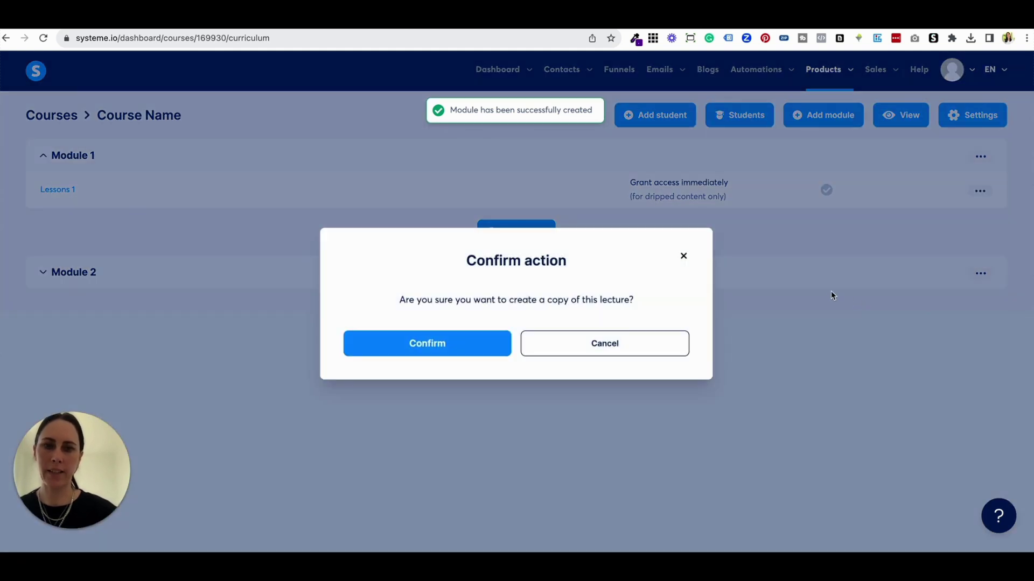
pyautogui.click(457, 356)
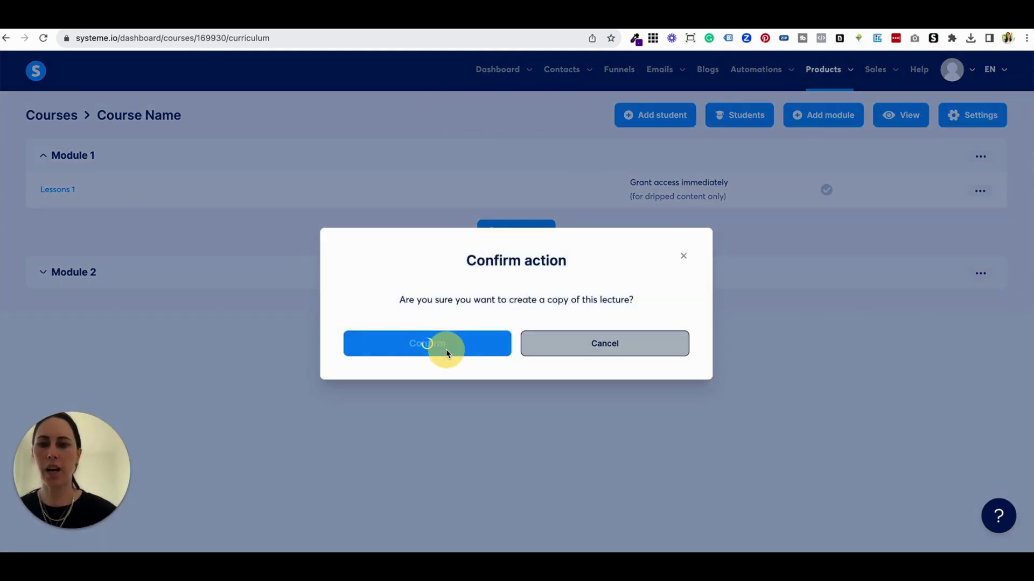
pyautogui.moveTo(160, 230)
pyautogui.mouseDown()
pyautogui.moveTo(180, 224)
pyautogui.moveTo(192, 312)
pyautogui.moveTo(204, 300)
pyautogui.moveTo(200, 286)
pyautogui.mouseUp()
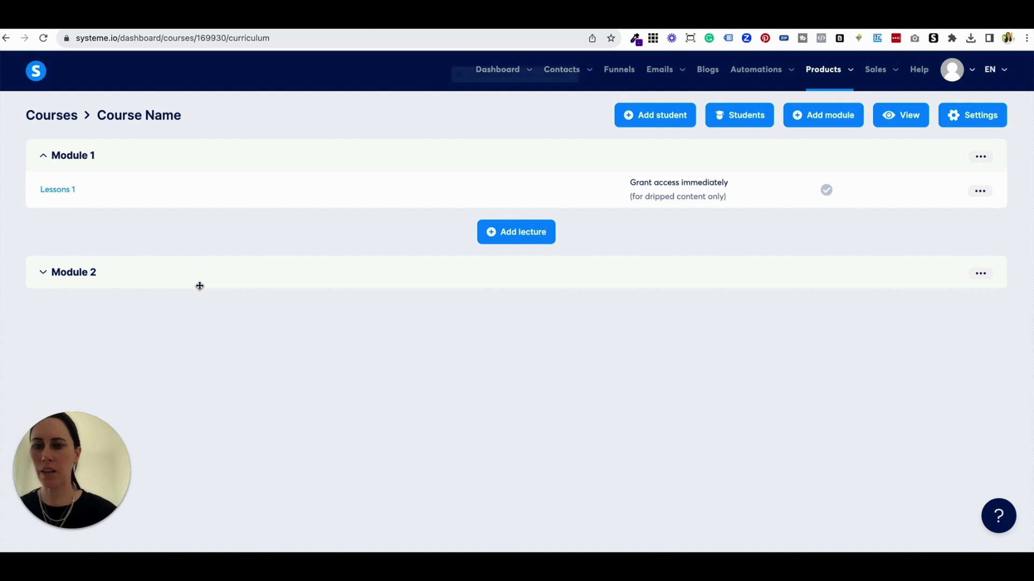
pyautogui.click(44, 272)
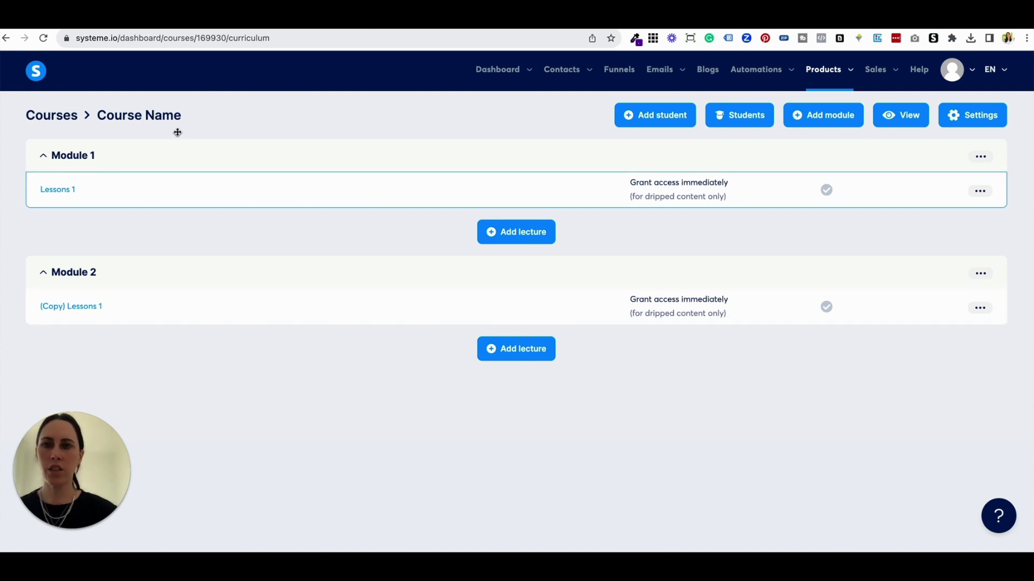
# Step: Check the course outline in Google Docs, return to systeme.io and open the existing "Roadmap To Riches - Digital Marketing Course"
pyautogui.click(221, 31)
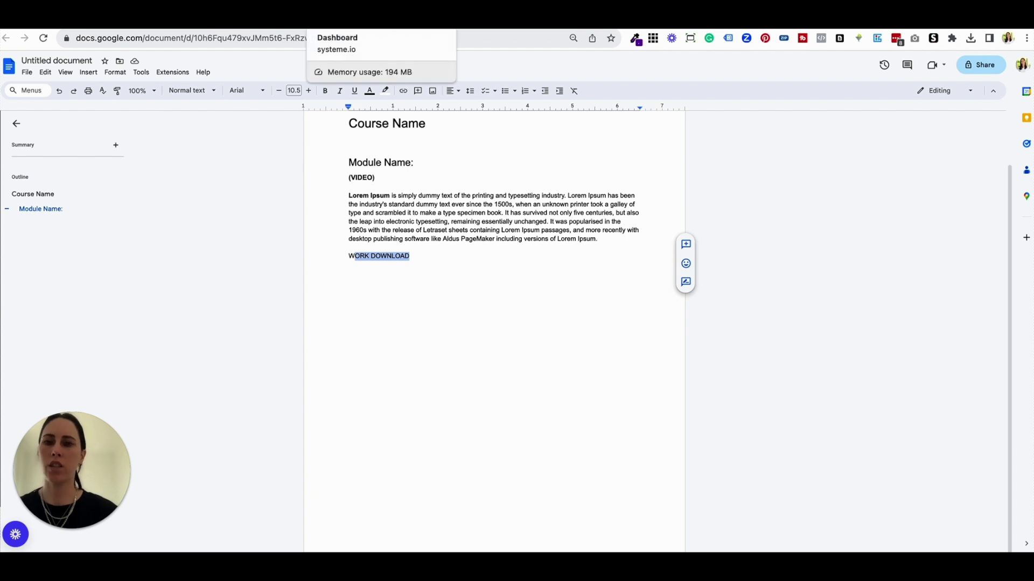
pyautogui.click(315, 27)
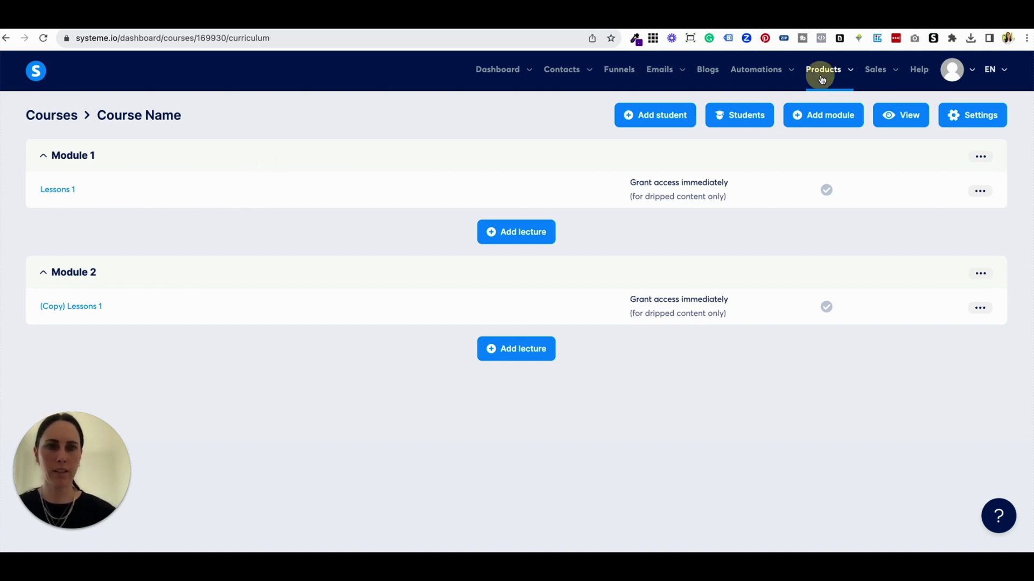
pyautogui.moveTo(822, 75)
pyautogui.click(814, 144)
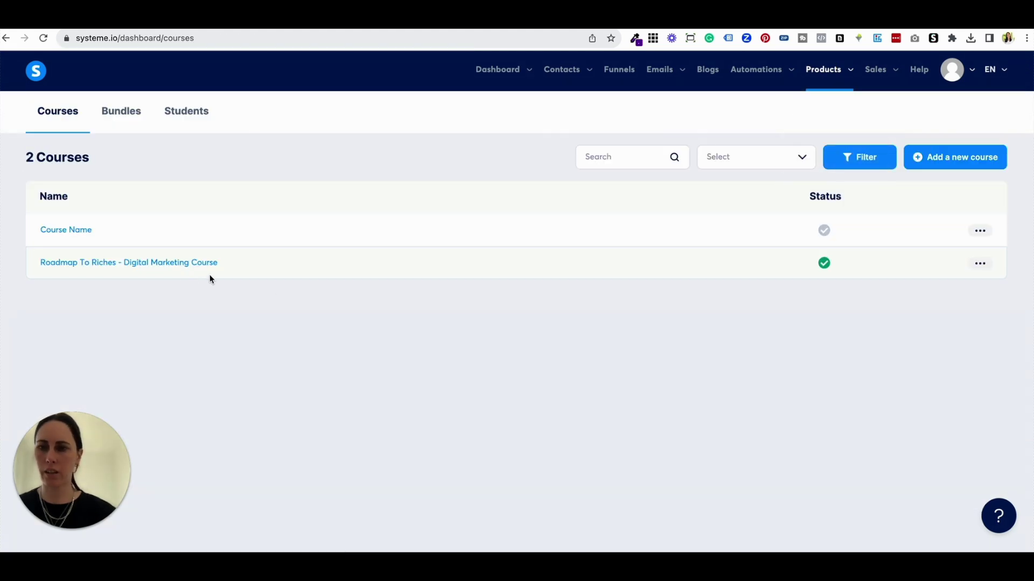
pyautogui.click(175, 264)
# Step: Examine how the Master Resell Rights Details and Introduction to Digital Marketing modules are divided into lectures
pyautogui.scroll(-1, 362, 167)
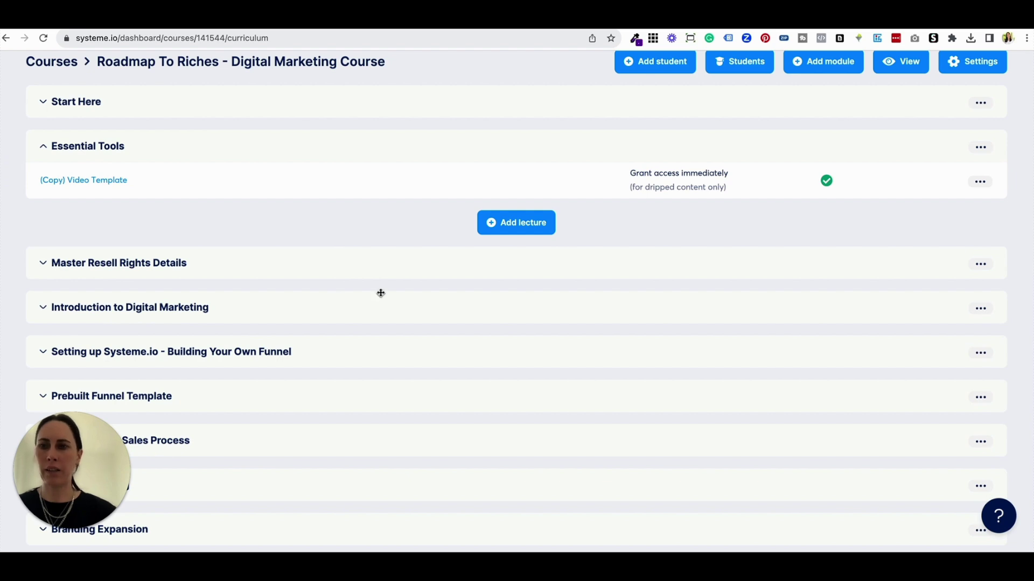
pyautogui.scroll(-3, 381, 293)
pyautogui.click(173, 153)
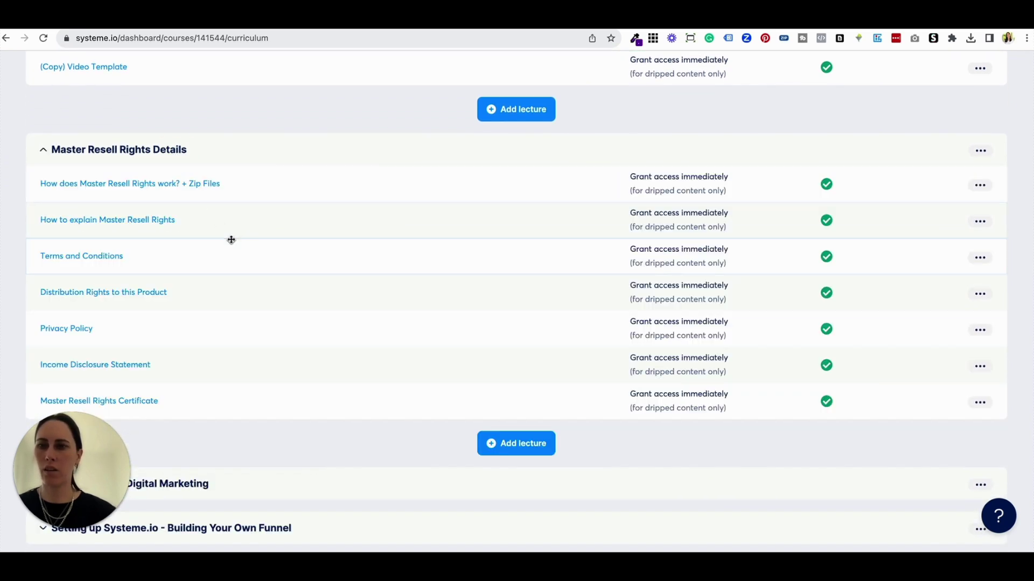
pyautogui.scroll(-3, 328, 372)
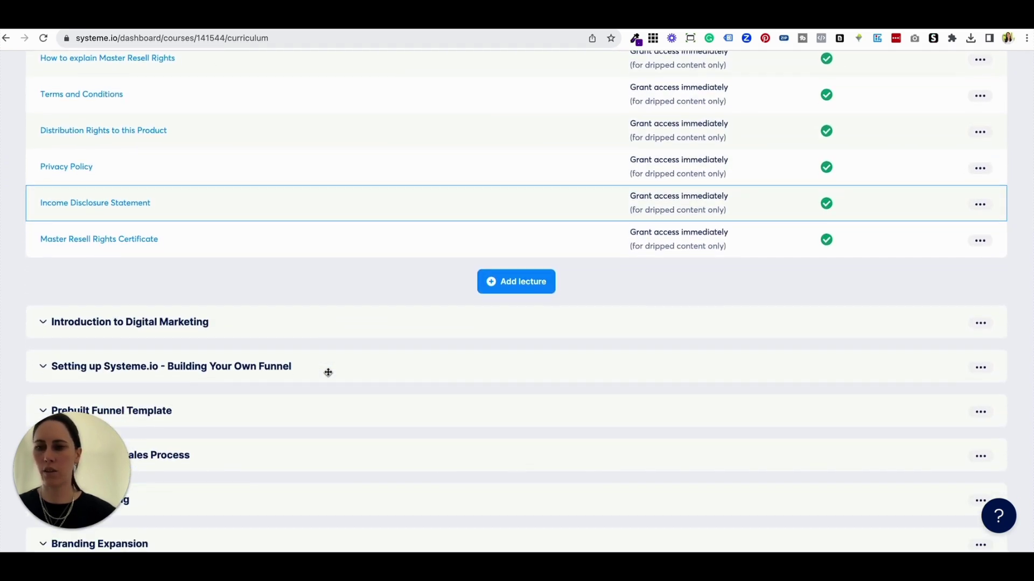
pyautogui.scroll(-1, 328, 373)
pyautogui.click(164, 271)
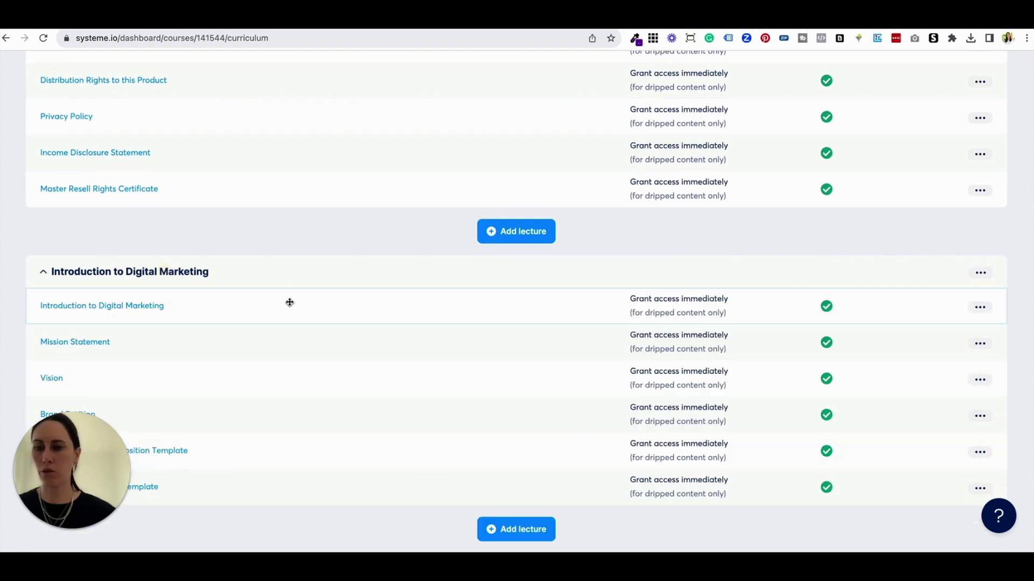
pyautogui.scroll(-5, 270, 296)
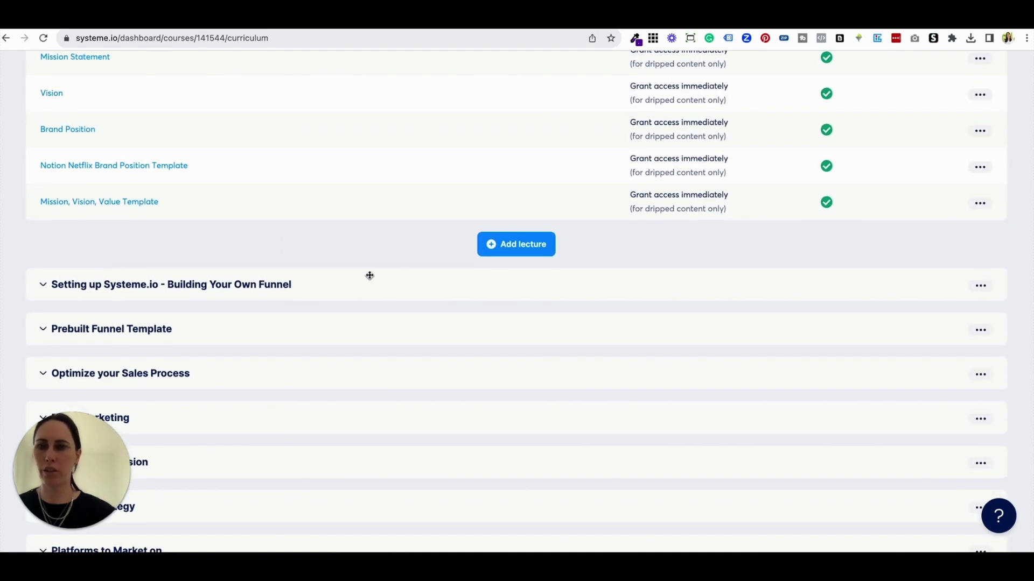
pyautogui.scroll(15, 215, 249)
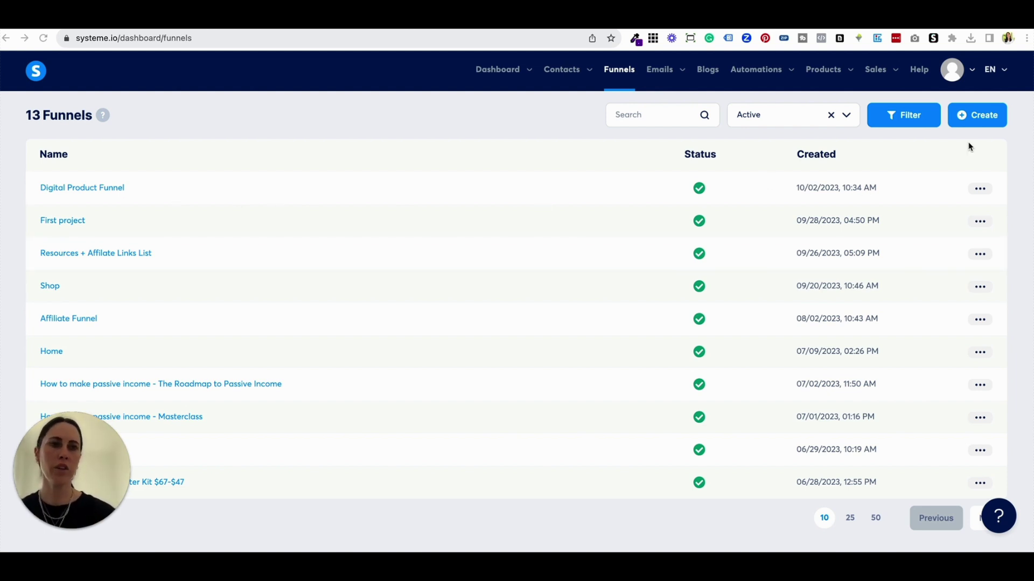
# Step: Create a funnel named "Course Name" on the 6908-jo.systeme.io domain with the Sell goal, and open it
pyautogui.click(975, 117)
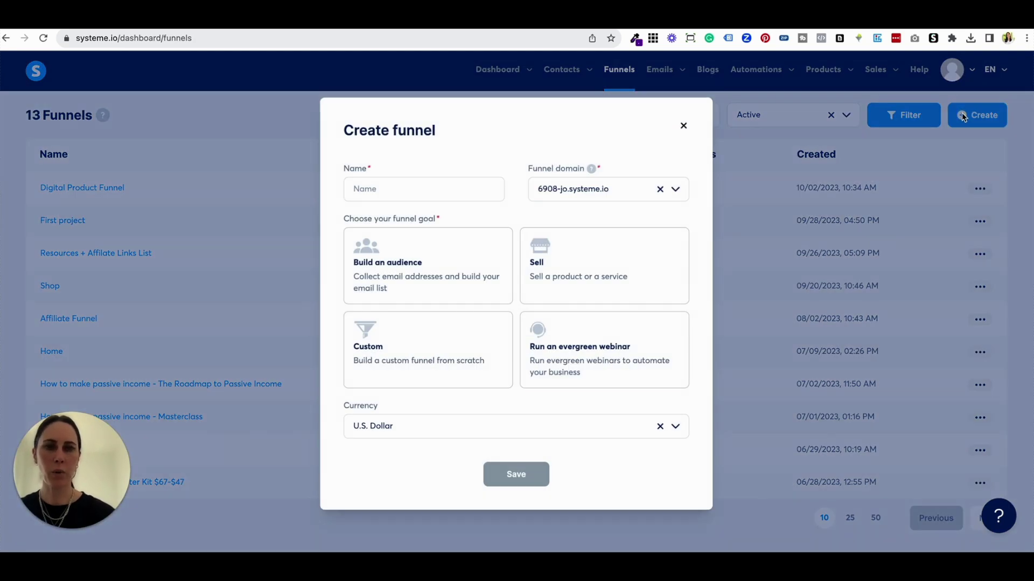
pyautogui.click(464, 186)
pyautogui.write('Course')
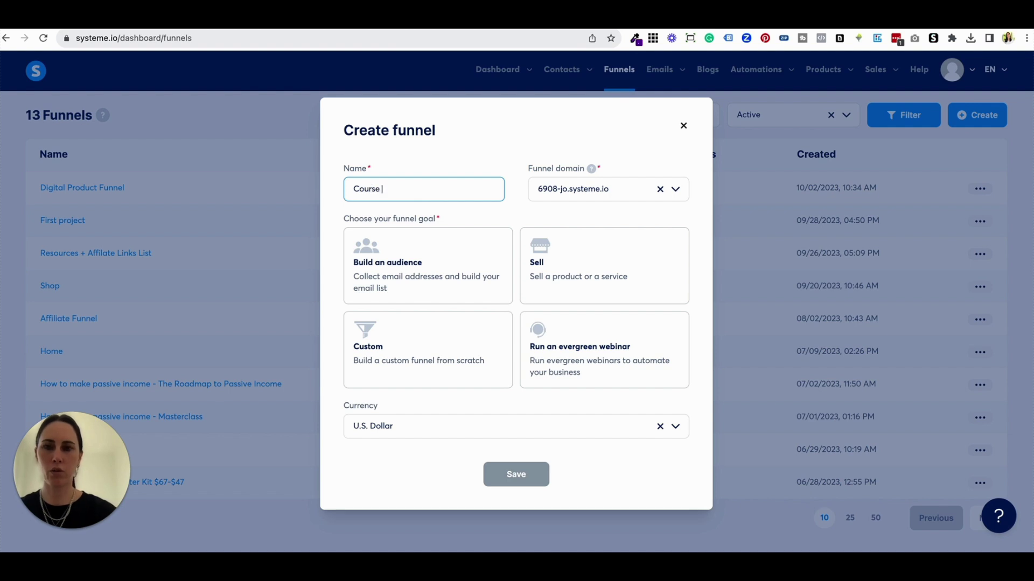
pyautogui.click(613, 196)
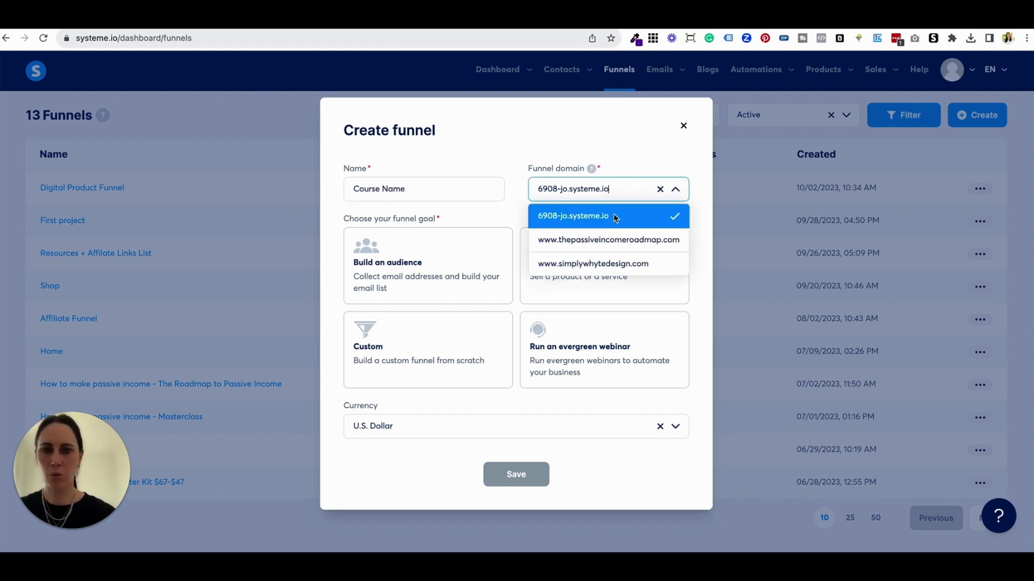
pyautogui.click(612, 215)
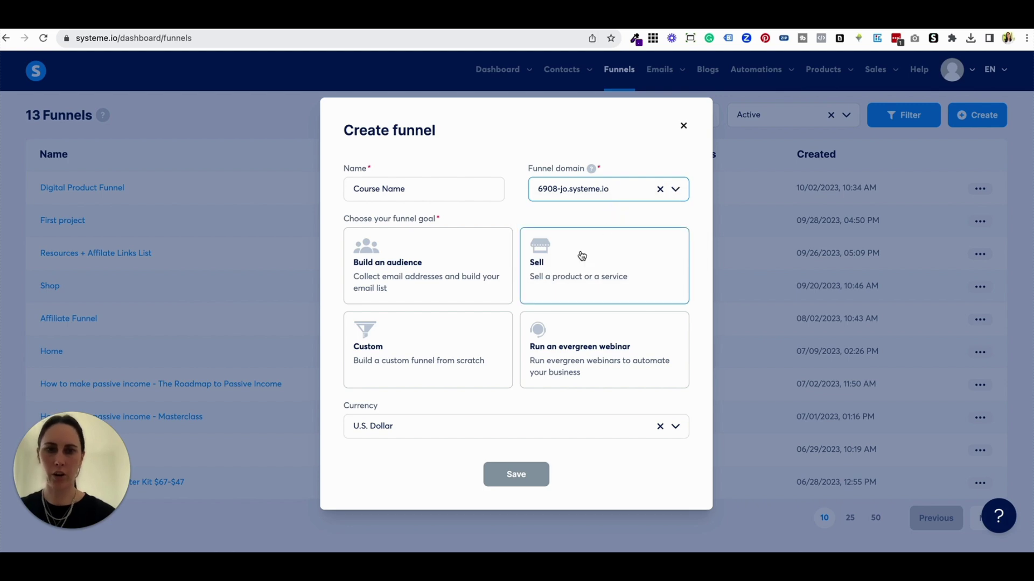
pyautogui.click(577, 289)
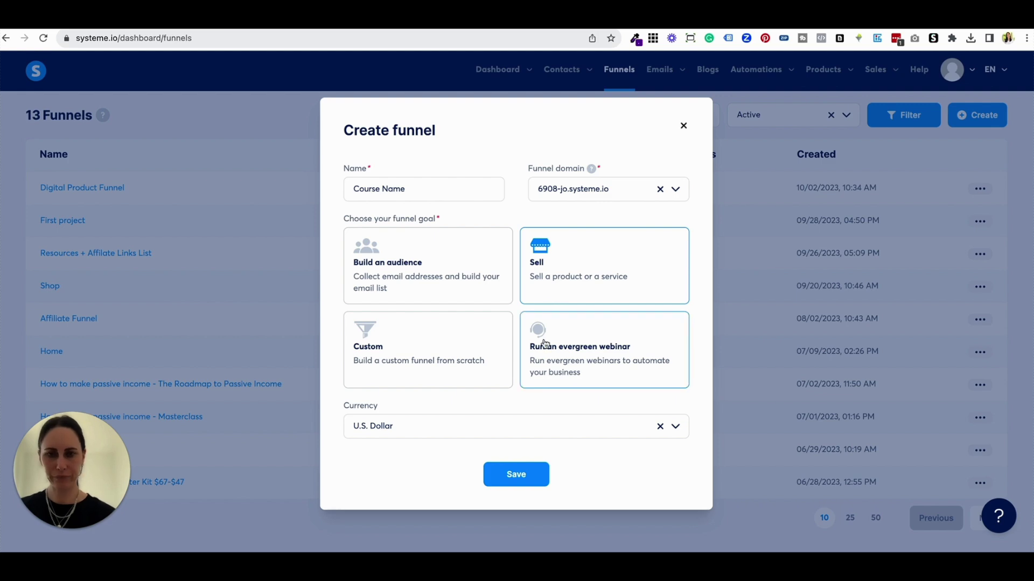
pyautogui.click(520, 475)
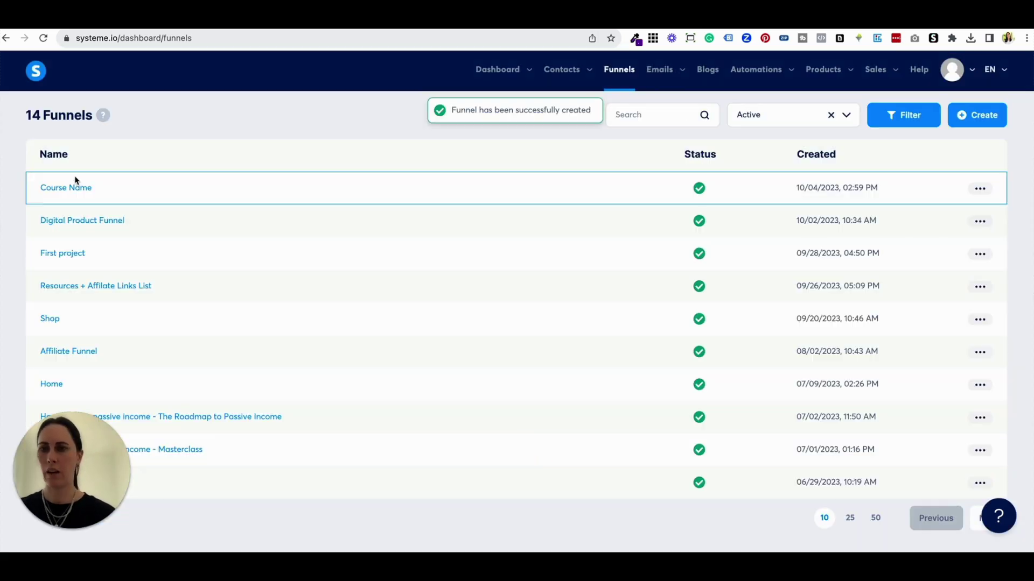
pyautogui.click(76, 188)
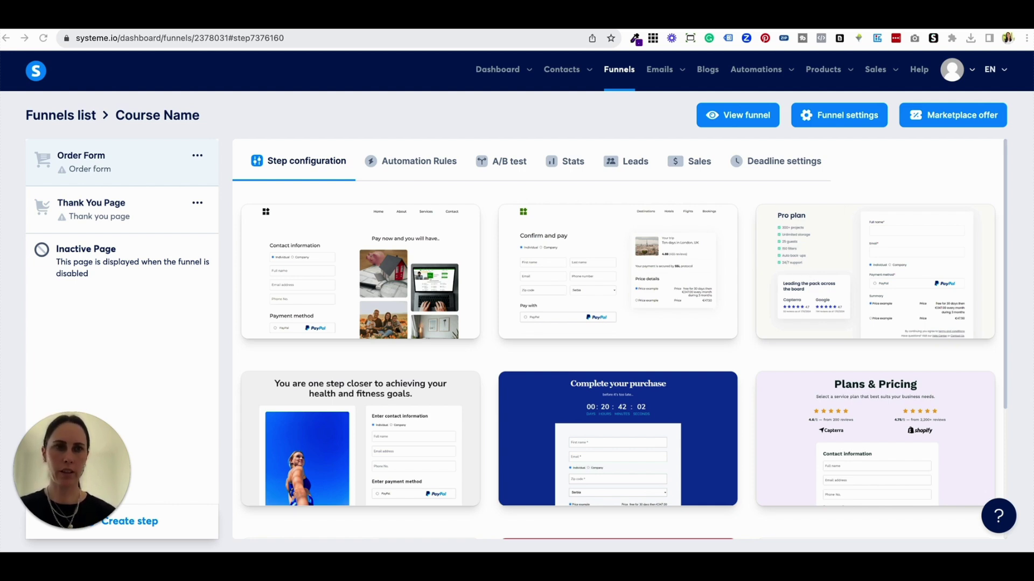
# Step: Switch to The Passive Income Roadmap sales page and examine how its headline, pain points, benefits and "The Answer" sections are structured
pyautogui.click(434, 28)
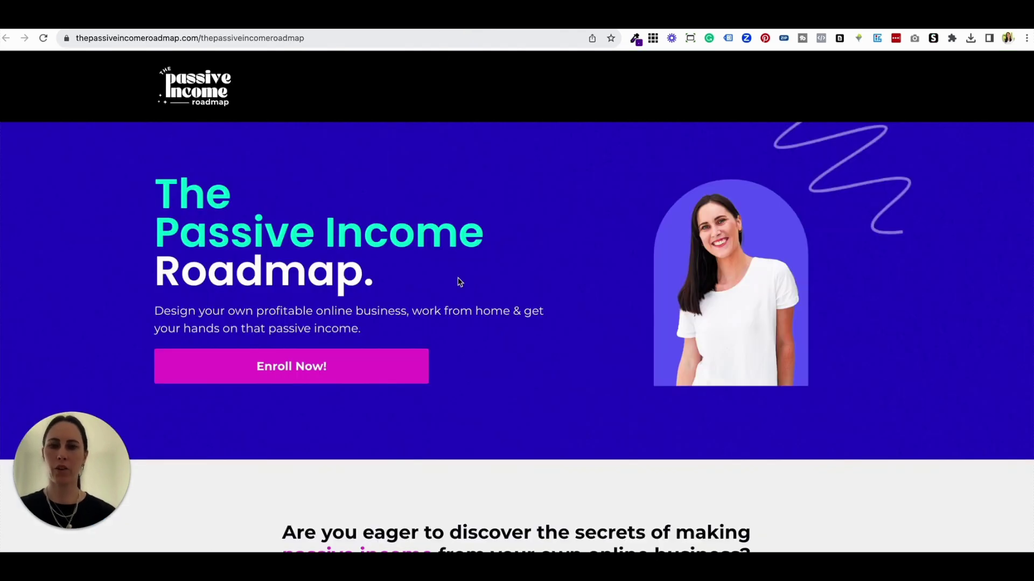
pyautogui.scroll(-1, 459, 282)
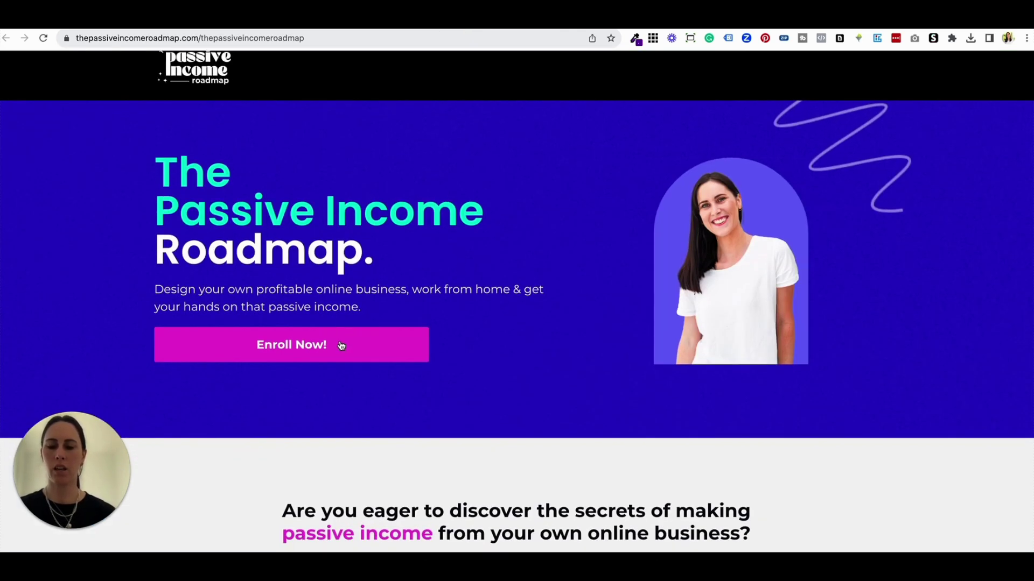
pyautogui.scroll(-10, 472, 358)
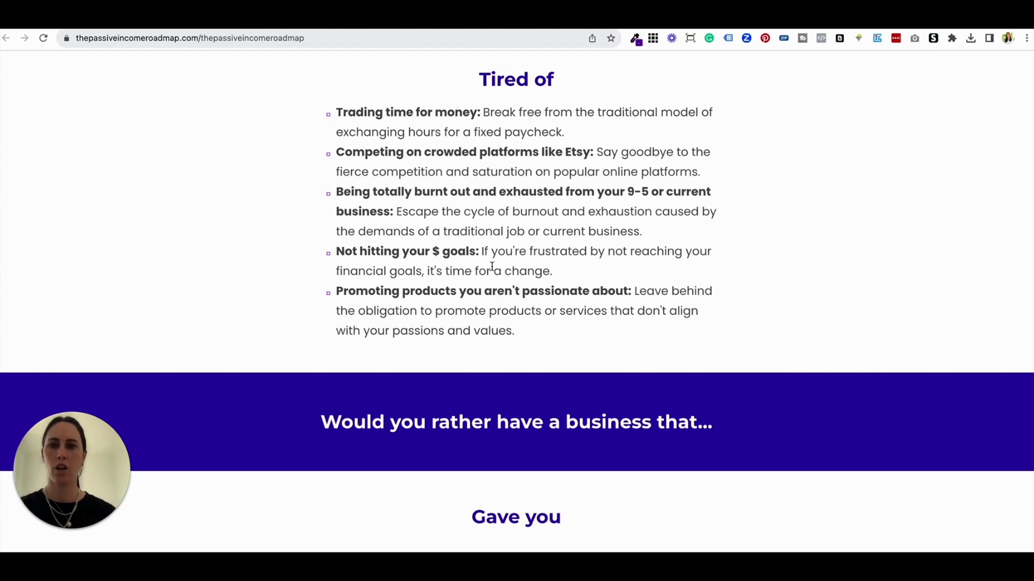
pyautogui.scroll(-6, 495, 163)
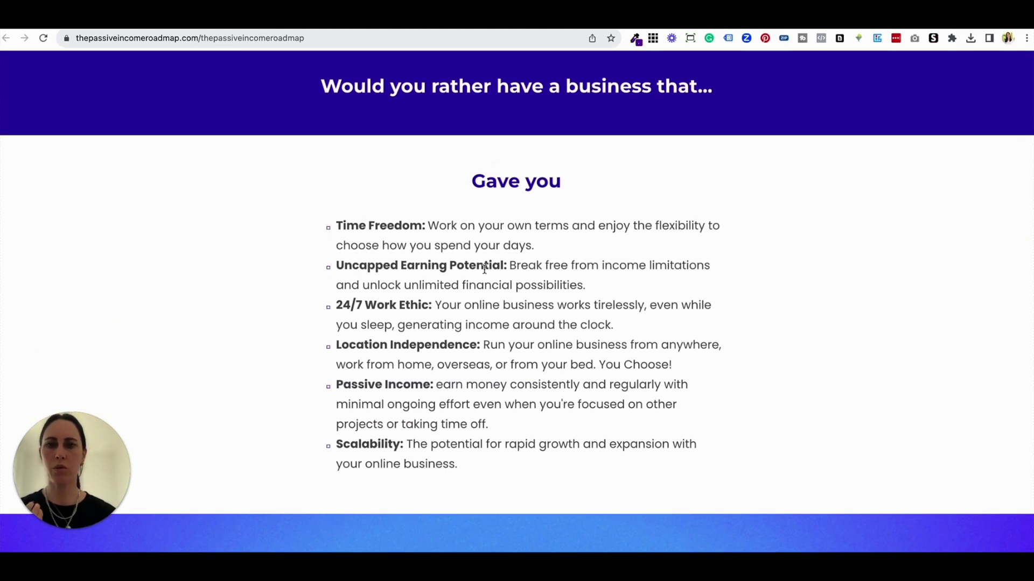
pyautogui.scroll(-5, 485, 269)
pyautogui.scroll(-6, 484, 272)
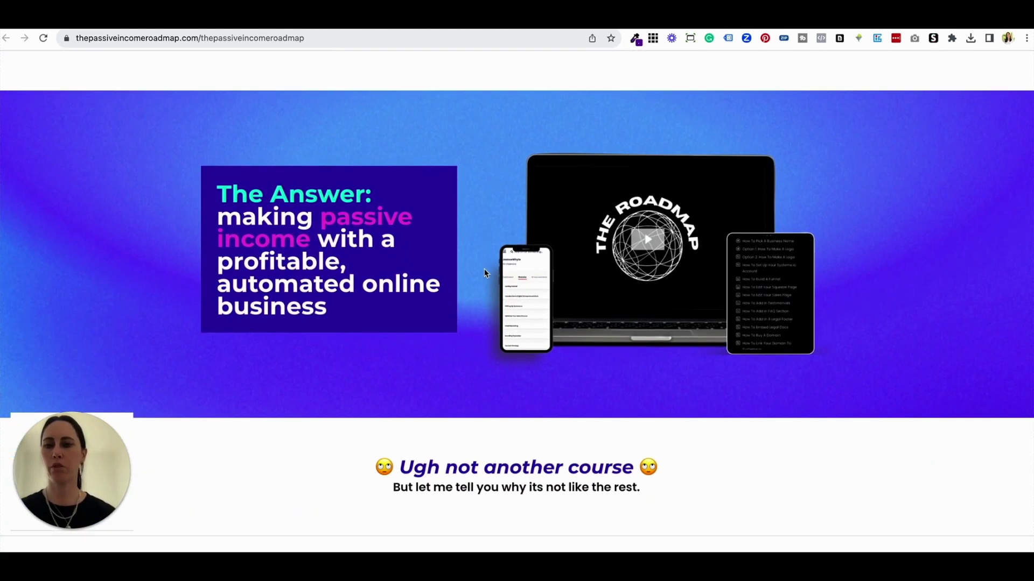
pyautogui.scroll(-7, 484, 273)
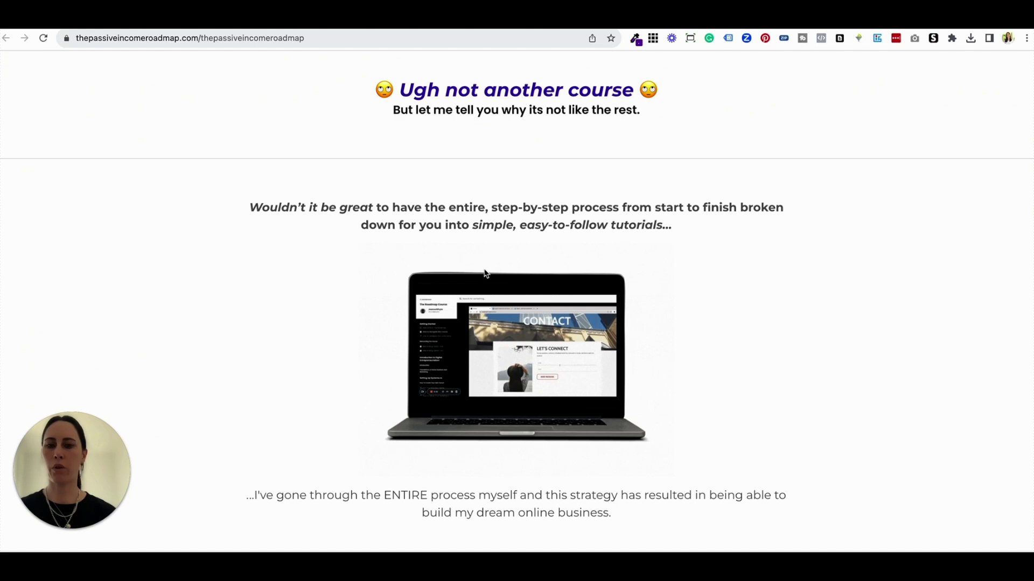
pyautogui.scroll(-2, 484, 273)
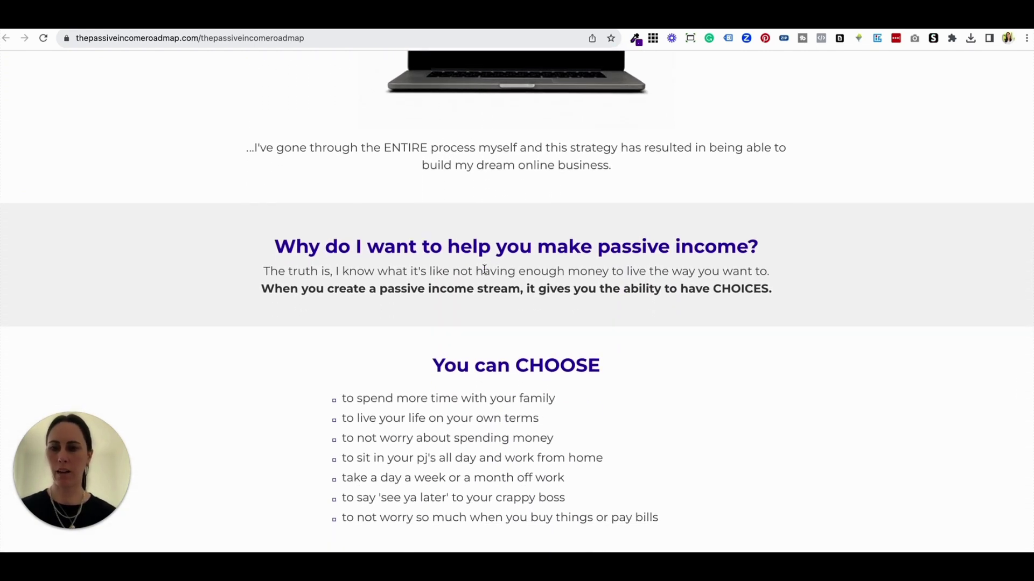
pyautogui.scroll(-6, 484, 272)
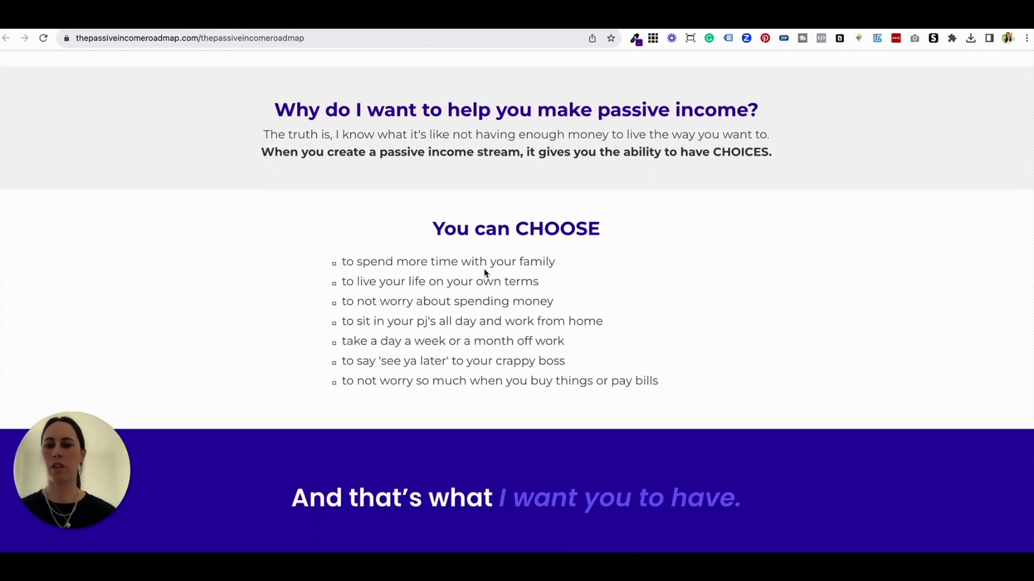
pyautogui.scroll(-6, 485, 273)
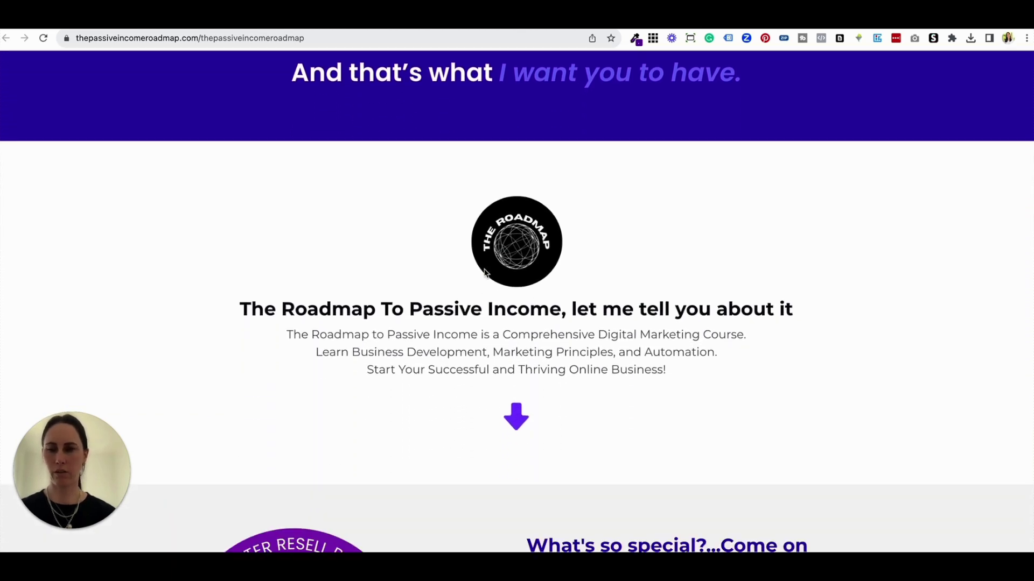
# Step: Examine the sales page's Master Resell Rights, learning outcomes, enrollment and target audience sections as layout examples
pyautogui.scroll(-6, 484, 273)
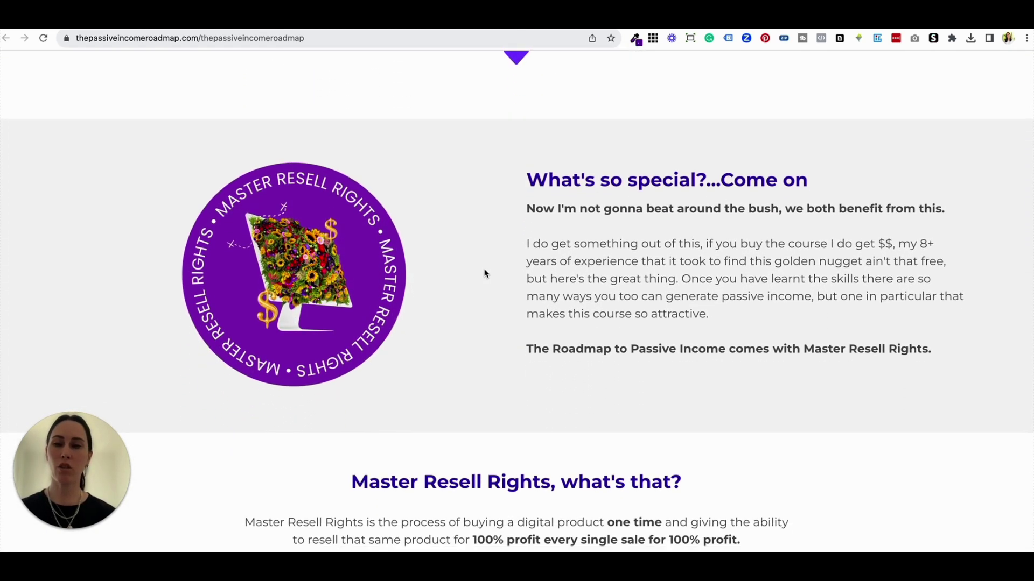
pyautogui.scroll(-4, 484, 273)
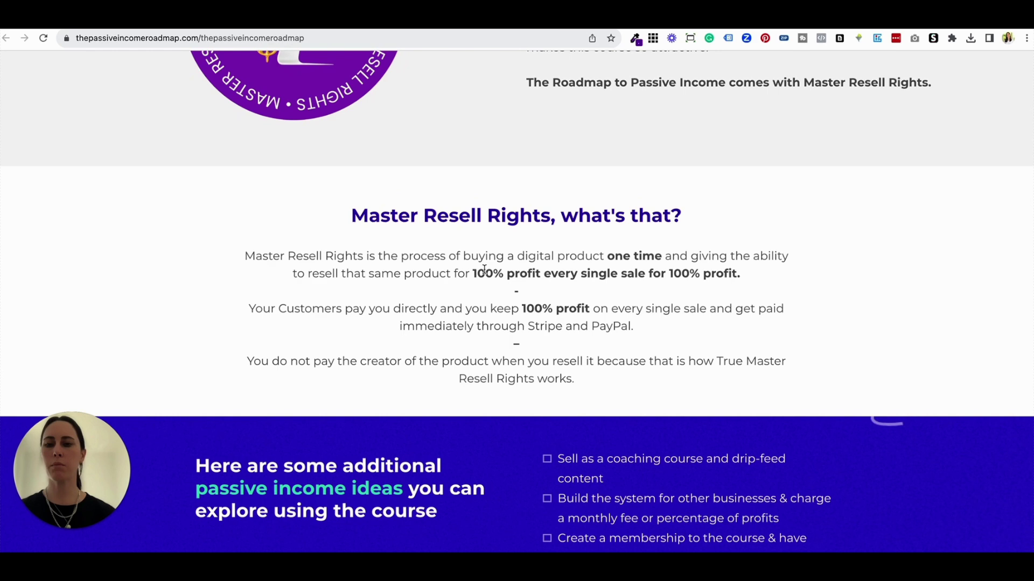
pyautogui.scroll(-1, 486, 273)
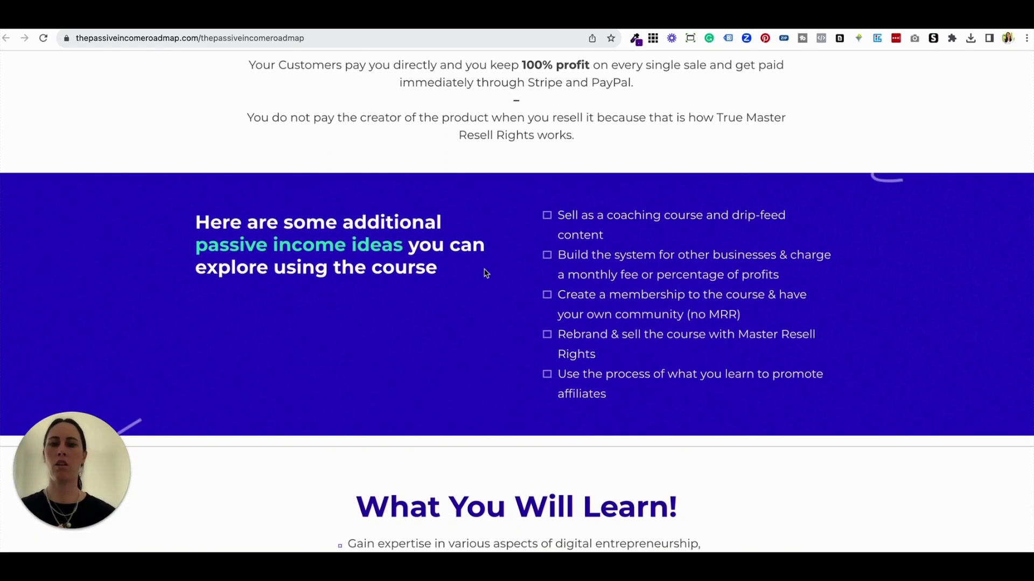
pyautogui.scroll(-3, 484, 273)
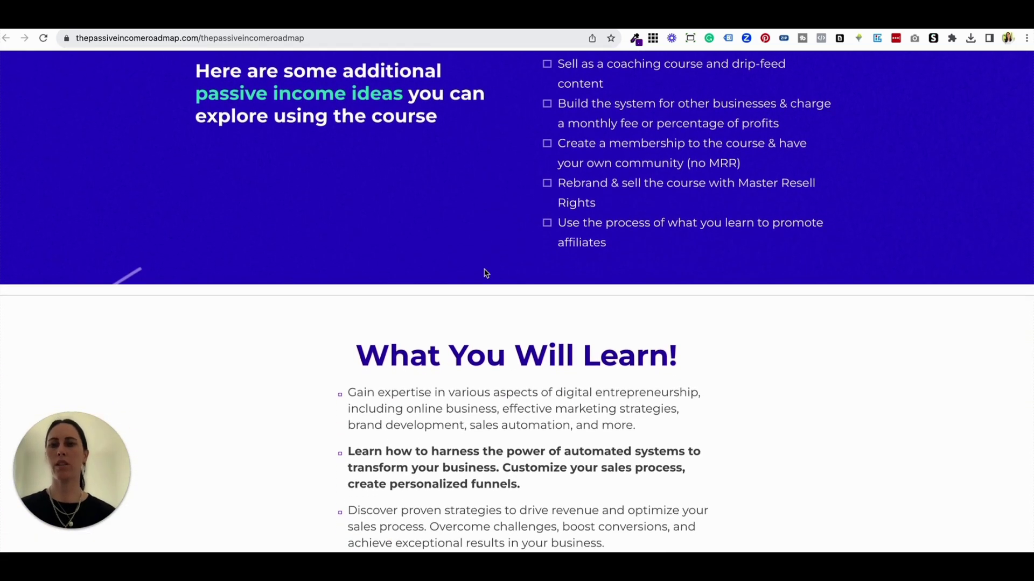
pyautogui.scroll(-6, 484, 273)
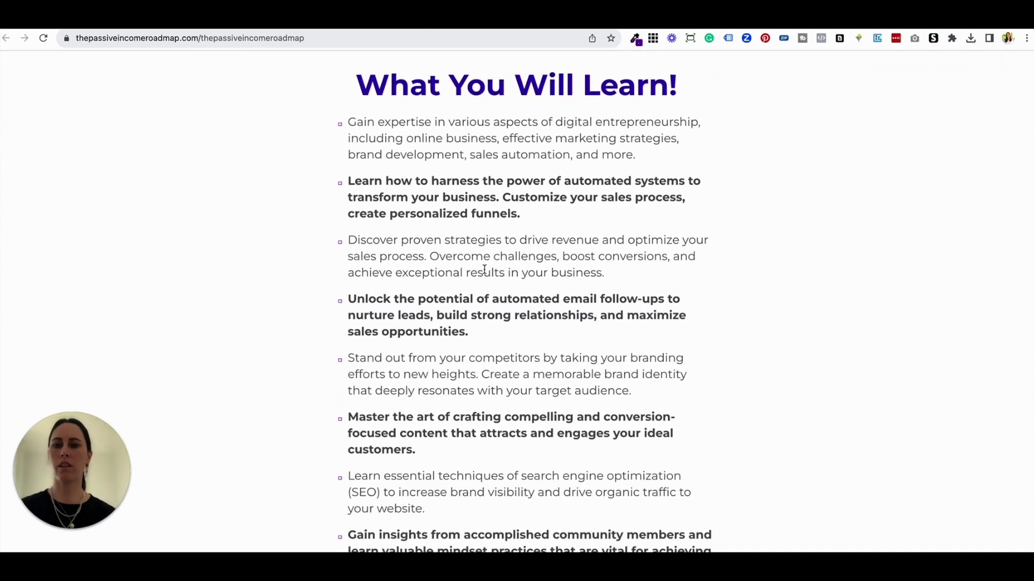
pyautogui.scroll(-8, 484, 273)
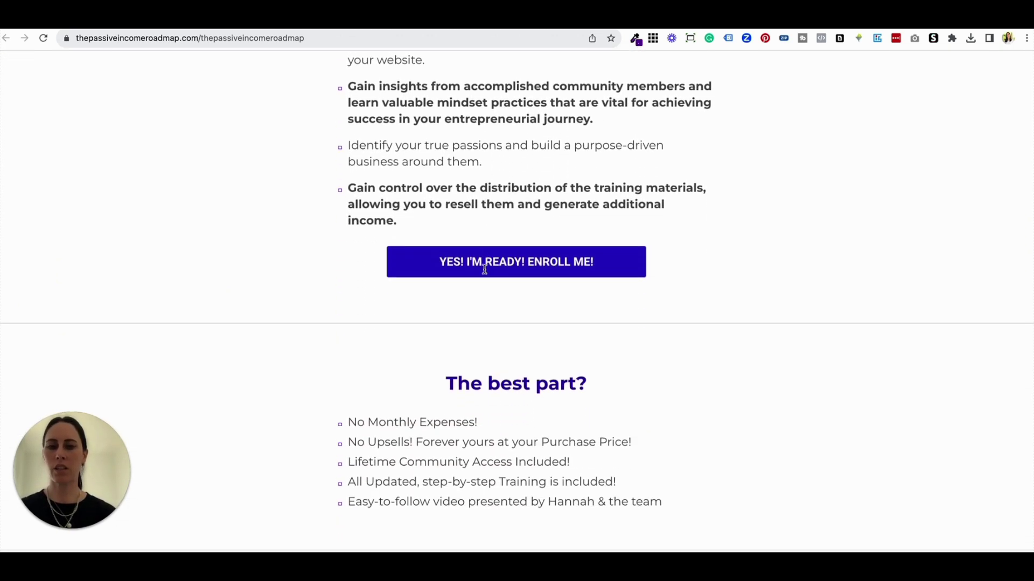
pyautogui.scroll(-9, 484, 273)
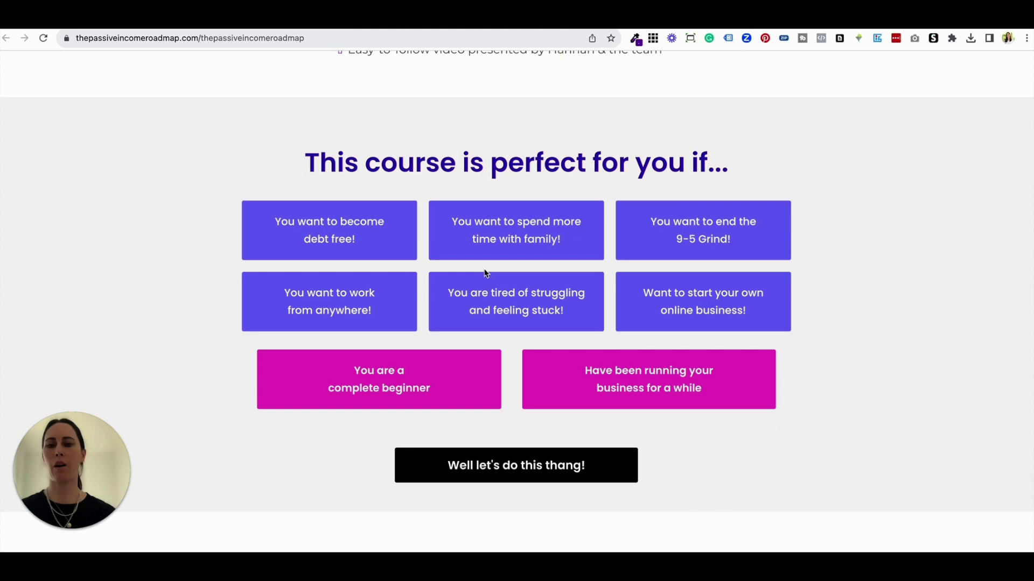
pyautogui.scroll(-7, 484, 269)
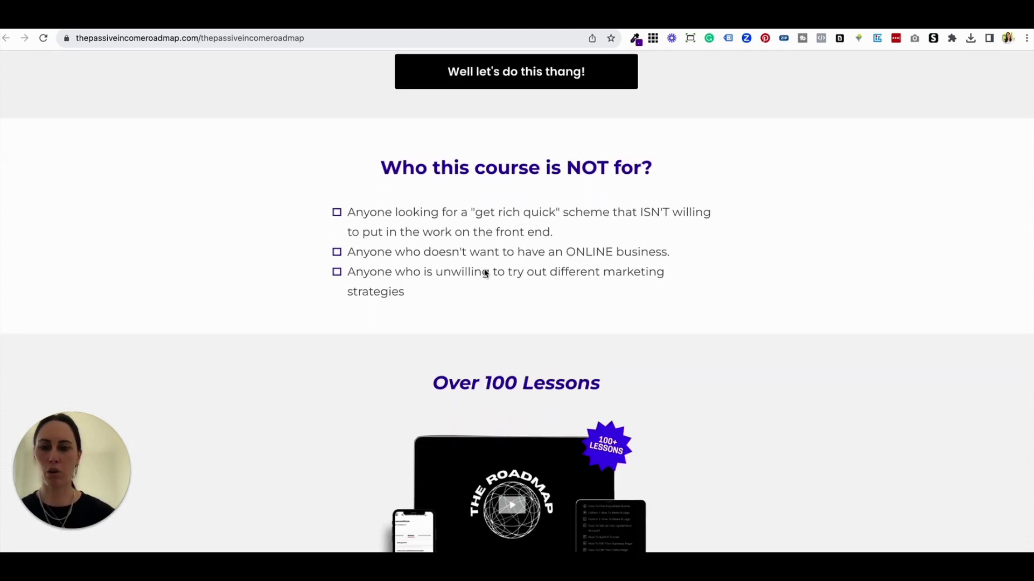
pyautogui.scroll(-1, 484, 273)
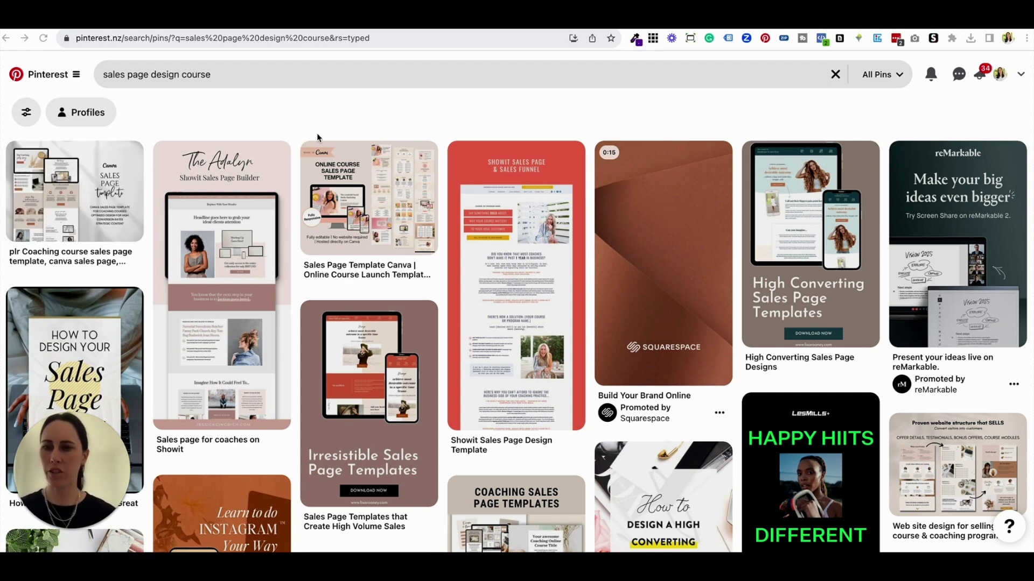
# Step: Browse the Pinterest results for "sales page design course" for layout inspiration, including the Coaching Sales Page Templates pin
pyautogui.scroll(-1, 377, 301)
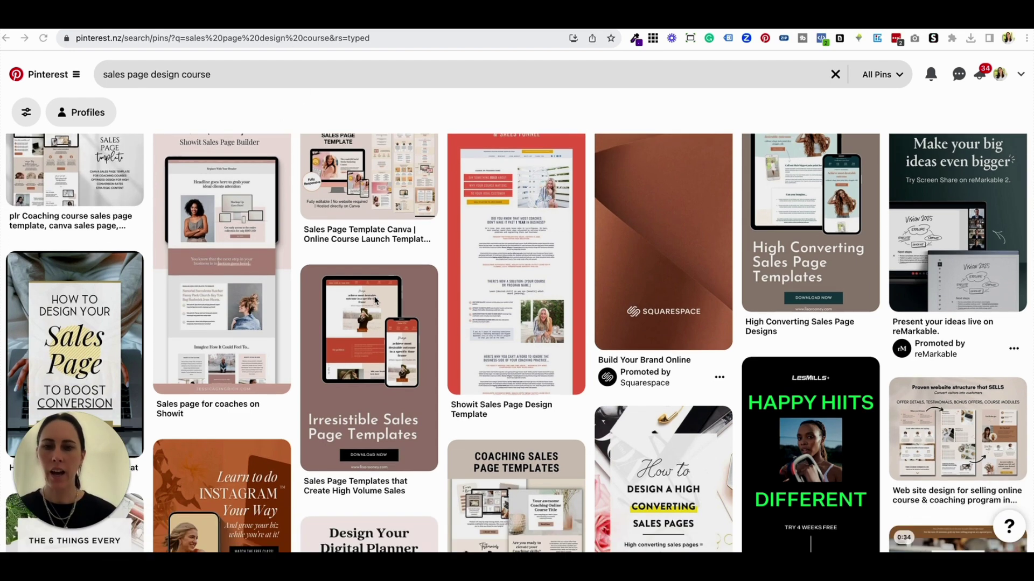
pyautogui.scroll(-3, 409, 333)
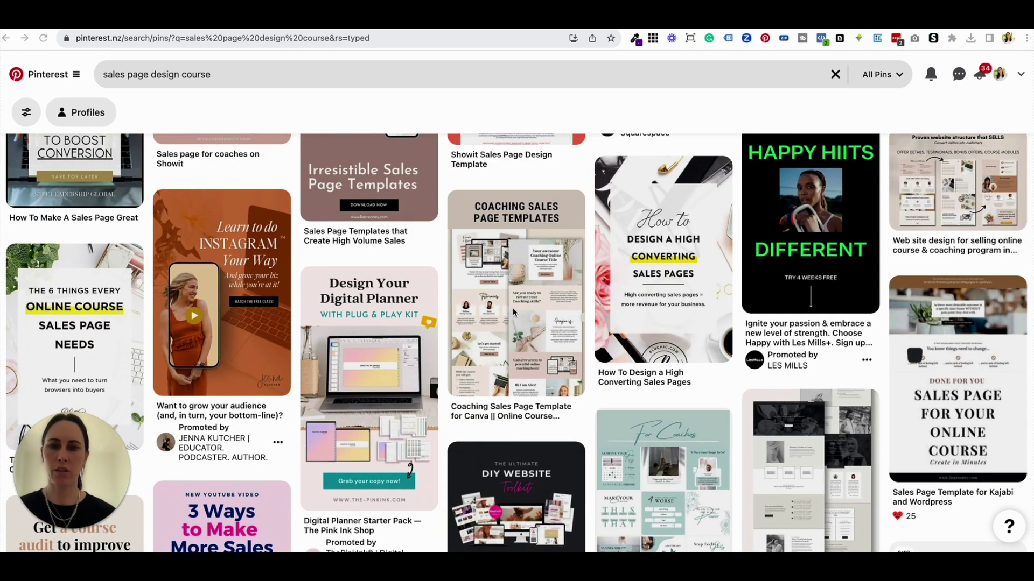
pyautogui.scroll(-3, 453, 293)
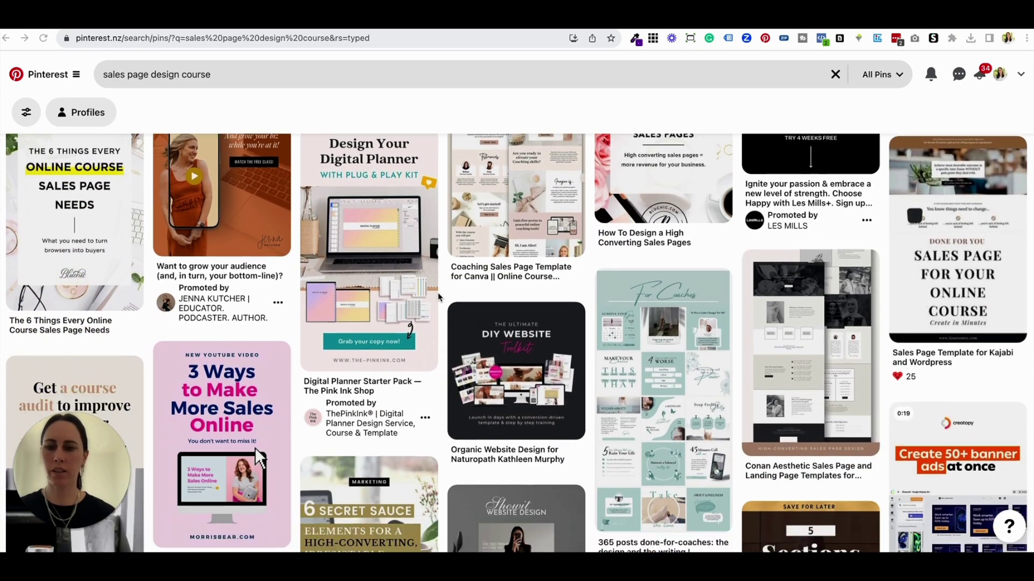
pyautogui.scroll(3, 452, 293)
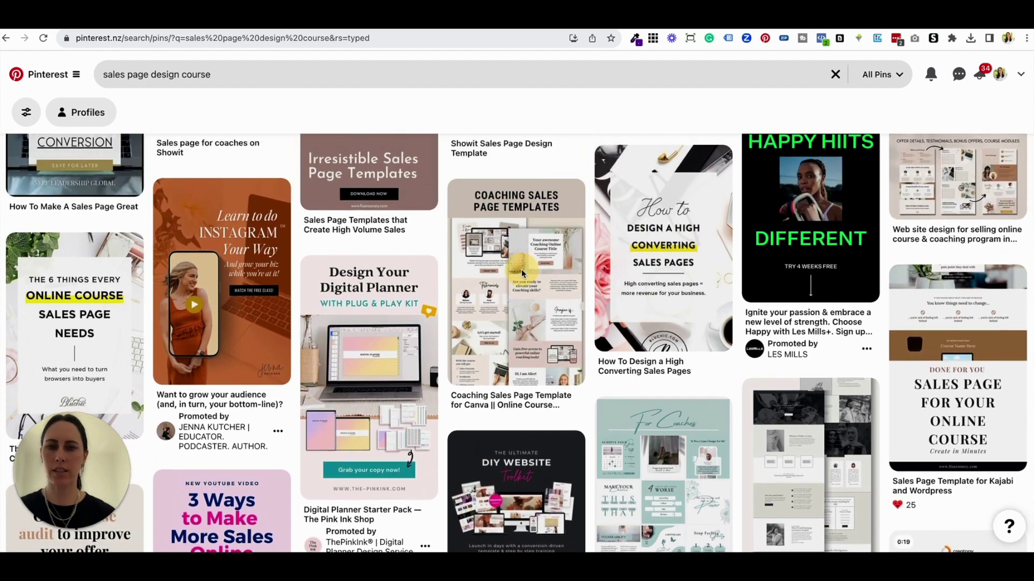
pyautogui.click(510, 289)
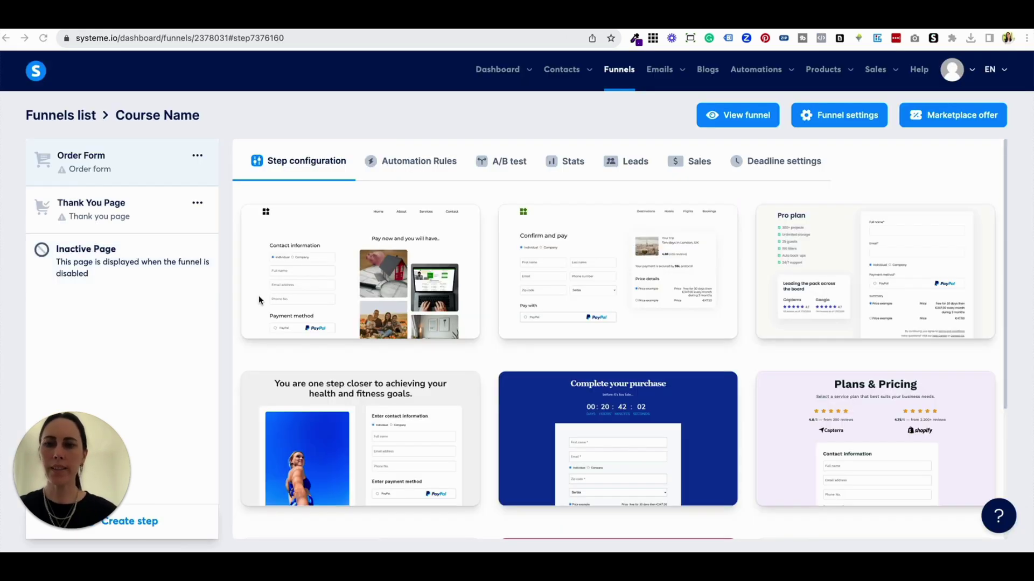
# Step: Return to the Course Name funnel in systeme.io and choose a page template for the Order Form step
pyautogui.click(432, 397)
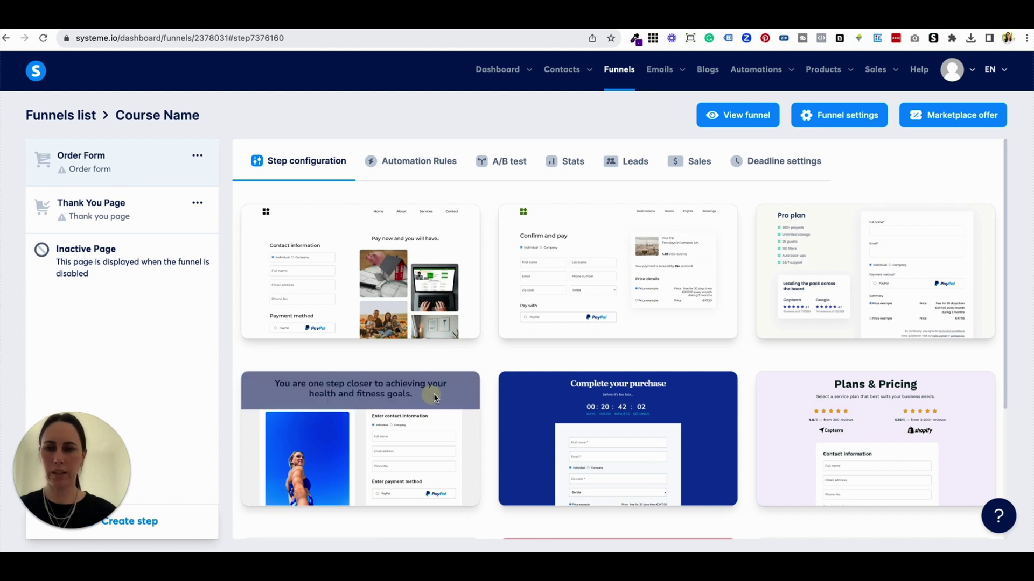
pyautogui.scroll(-1, 445, 389)
pyautogui.click(307, 392)
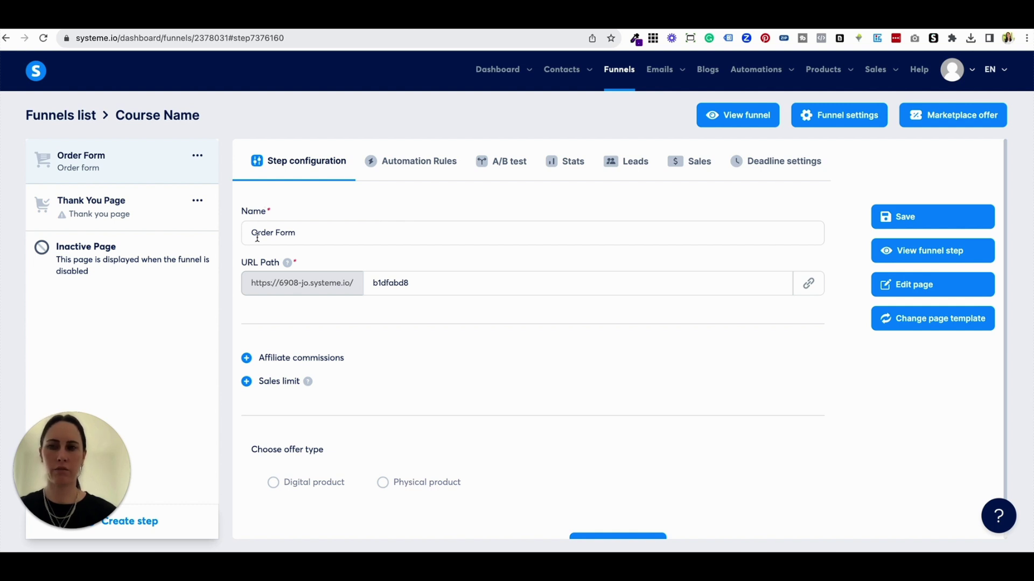
# Step: Rename the Order Form step as "Sales Page Course Name"
pyautogui.moveTo(294, 237); pyautogui.dragTo(212, 231)
pyautogui.write('Sales')
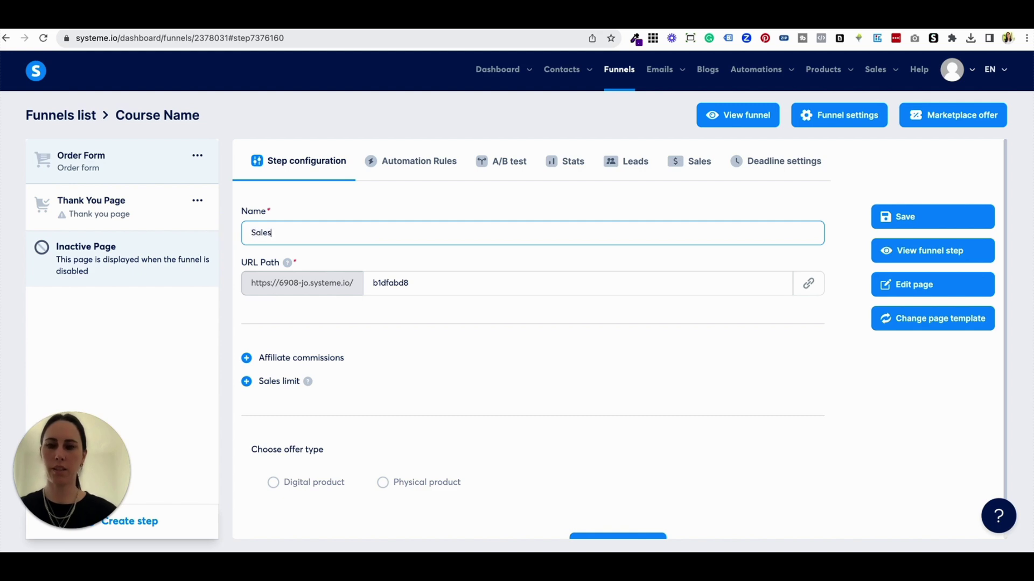
pyautogui.press('BackSpace')
pyautogui.press('BackSpace')
pyautogui.press('BackSpace')
pyautogui.press('BackSpace')
pyautogui.press('BackSpace')
pyautogui.write('ales Page')
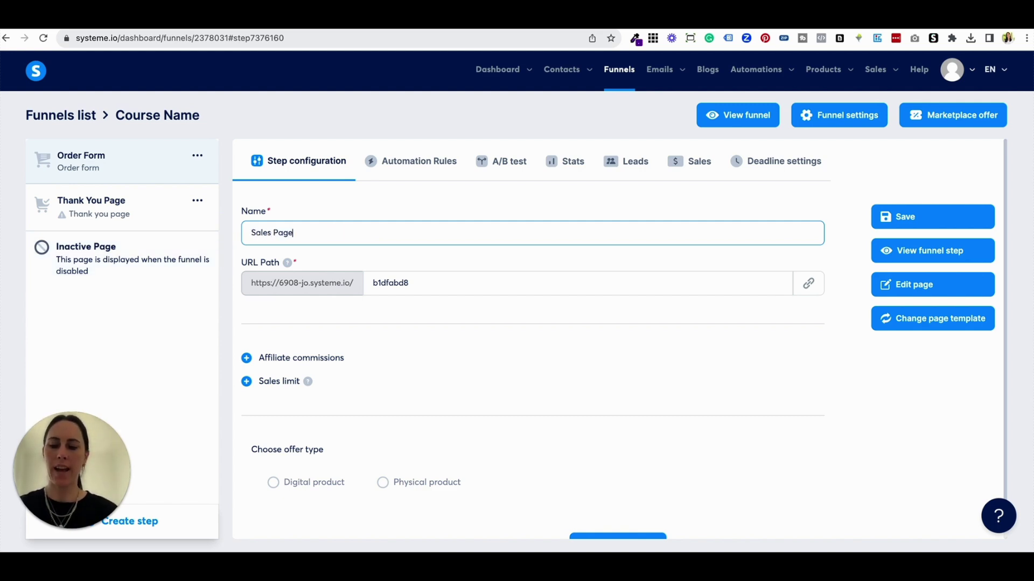
pyautogui.write(' Course Name')
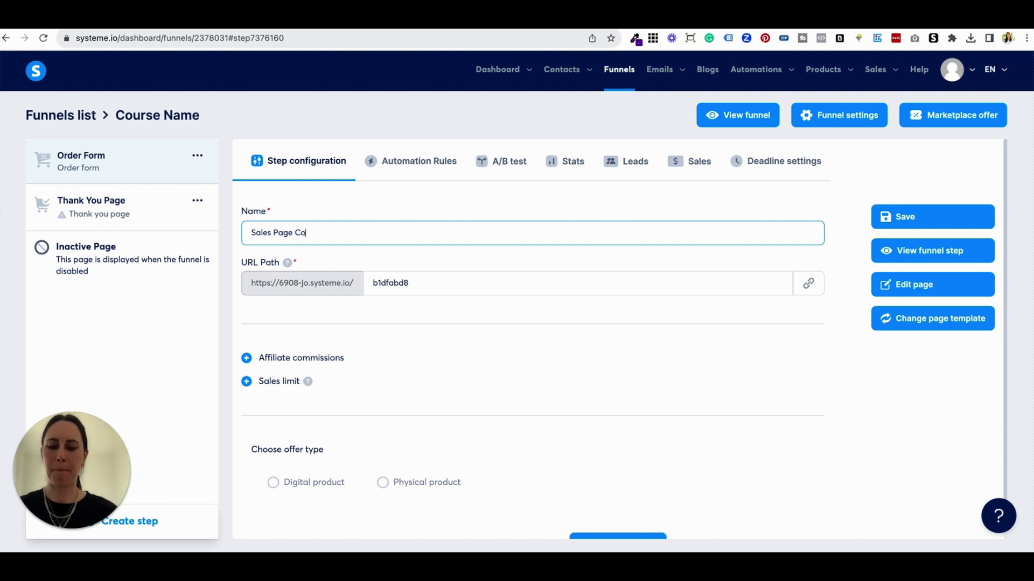
# Step: Set the step's URL path to "salespagecoursename" and try to save the configuration
pyautogui.doubleClick(413, 282)
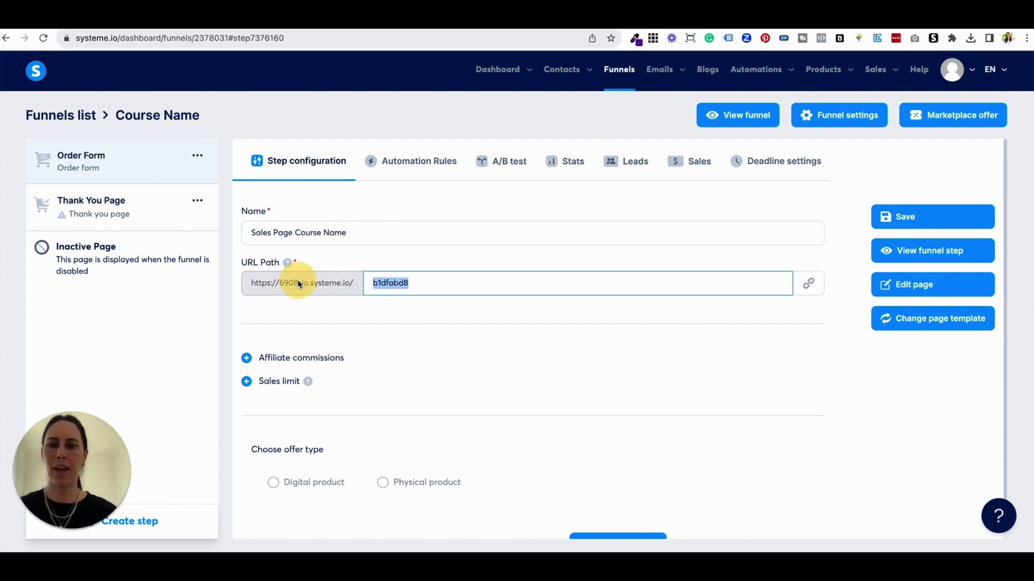
pyautogui.scroll(-1, 394, 341)
pyautogui.write('salespagecoursename')
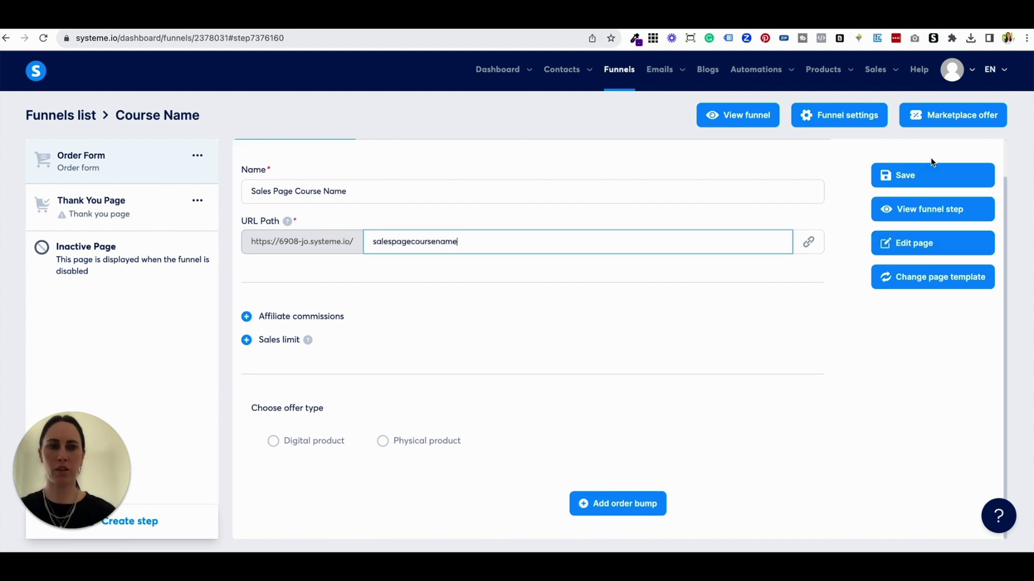
pyautogui.click(930, 178)
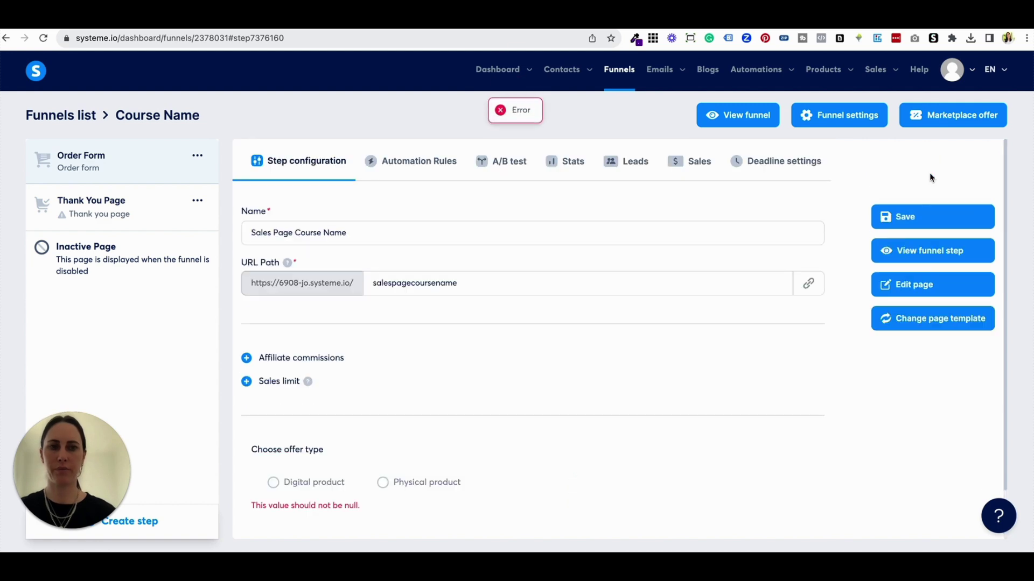
# Step: Choose Digital product as the offer type, save the step and review its resource, price plan and coupon options
pyautogui.scroll(-1, 311, 449)
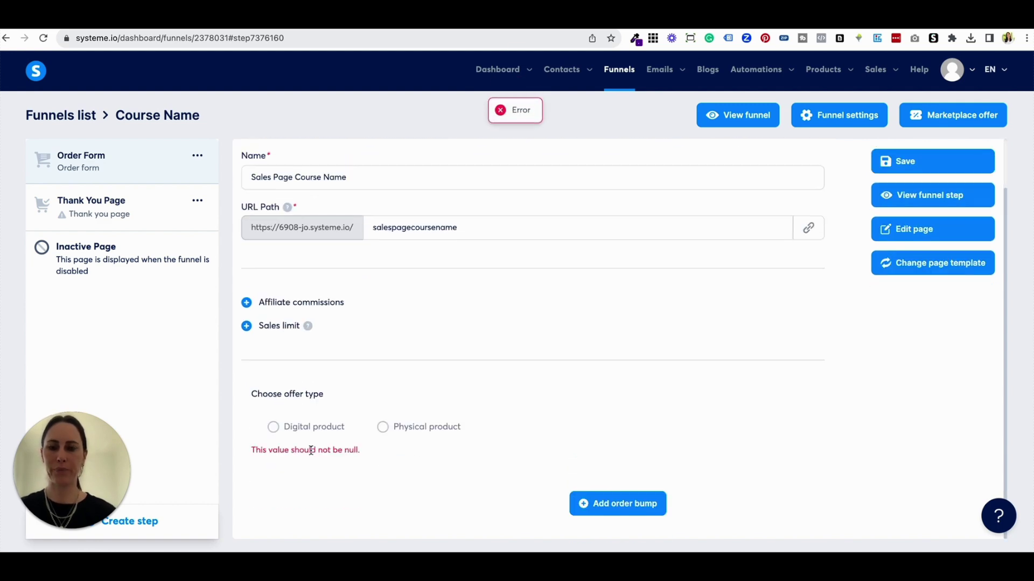
pyautogui.click(274, 426)
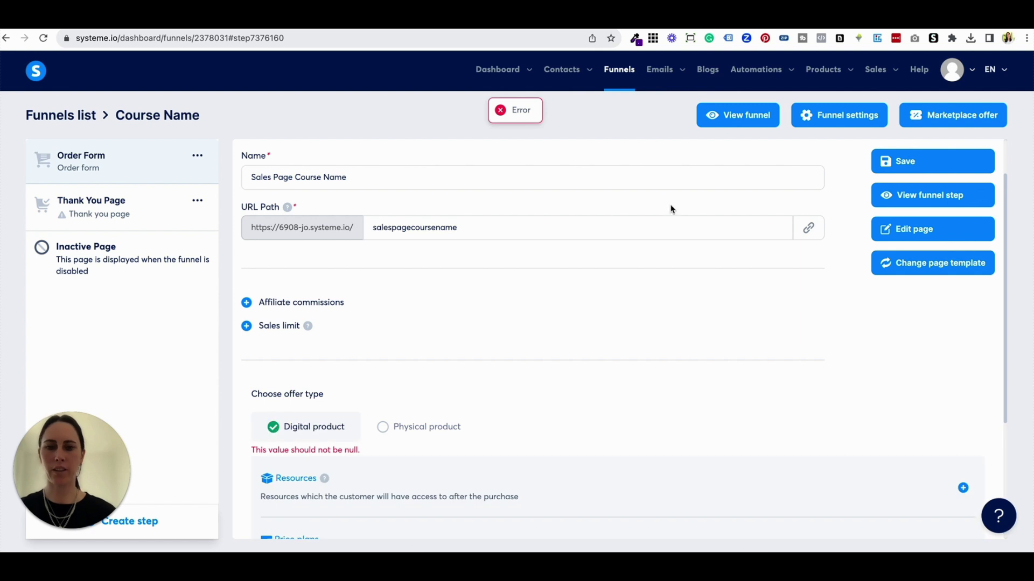
pyautogui.click(903, 164)
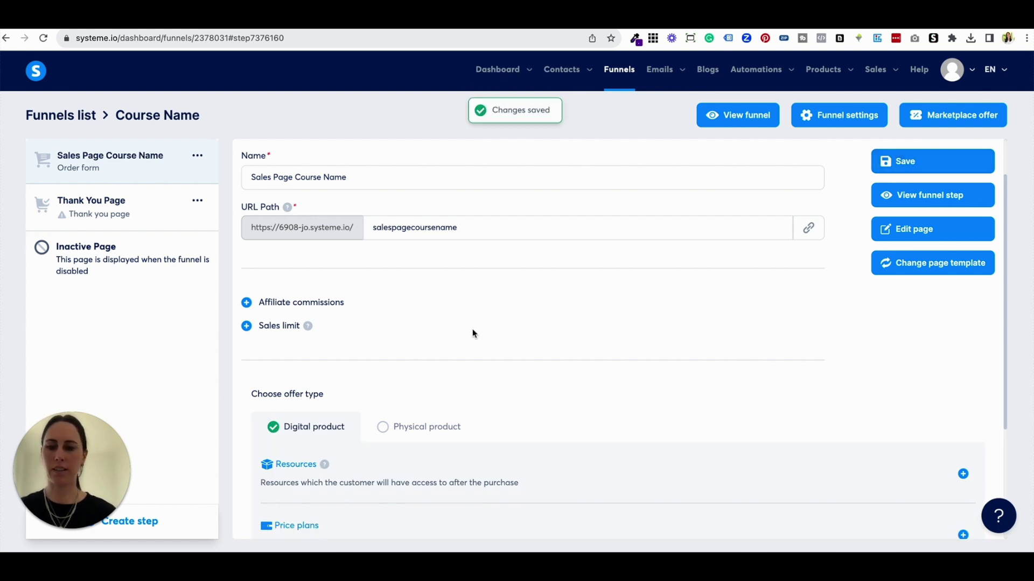
pyautogui.scroll(-1, 473, 333)
pyautogui.scroll(-1, 54, 236)
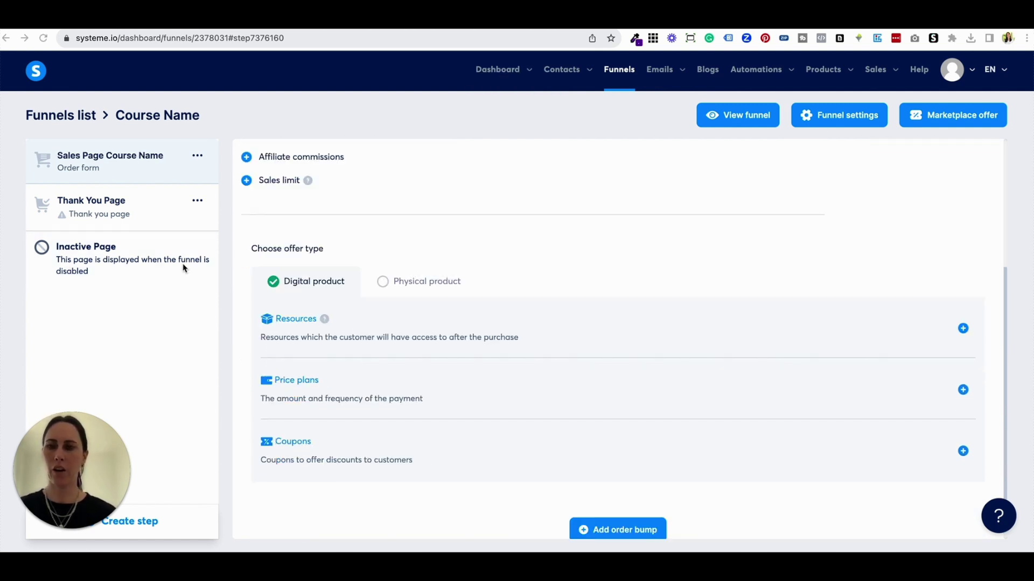
# Step: Add the Course Name course as a resource of the digital product, with Full access
pyautogui.click(963, 329)
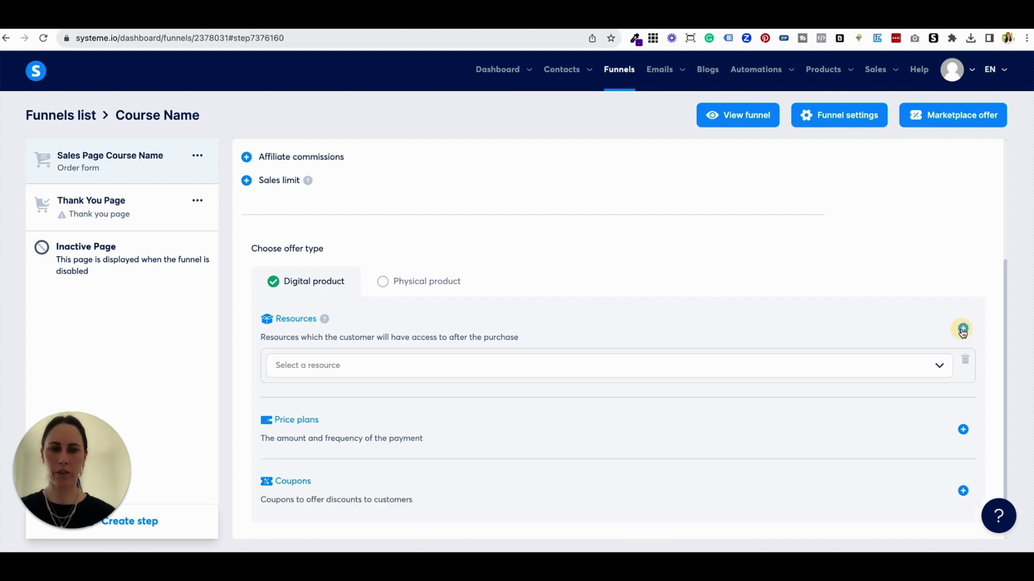
pyautogui.click(502, 360)
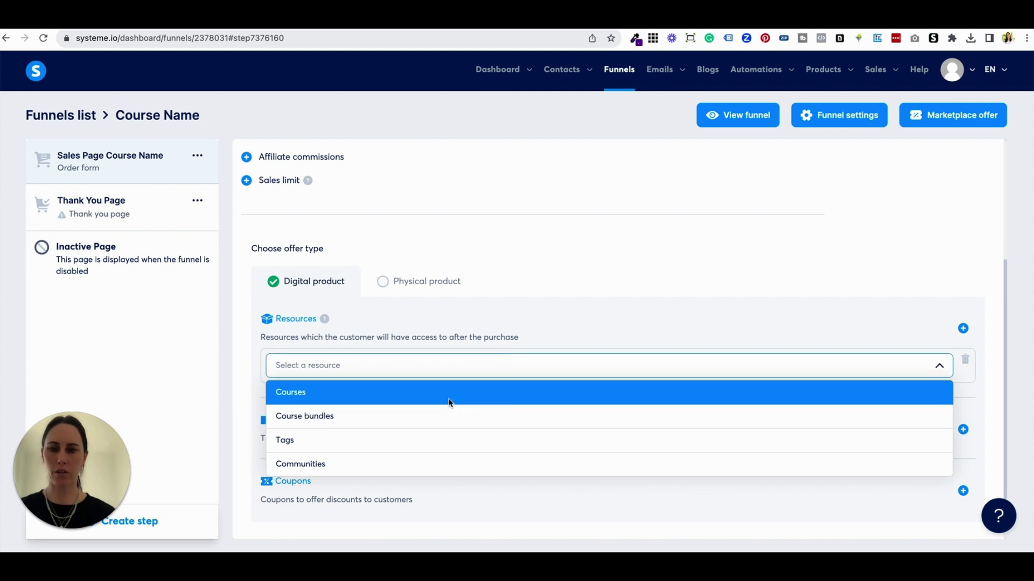
pyautogui.click(450, 401)
pyautogui.click(436, 399)
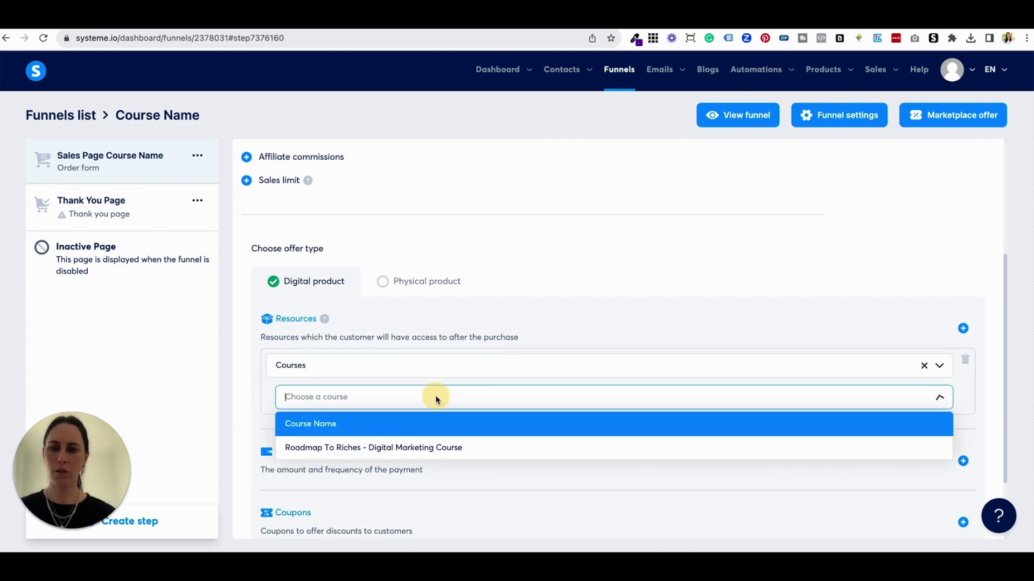
pyautogui.click(421, 422)
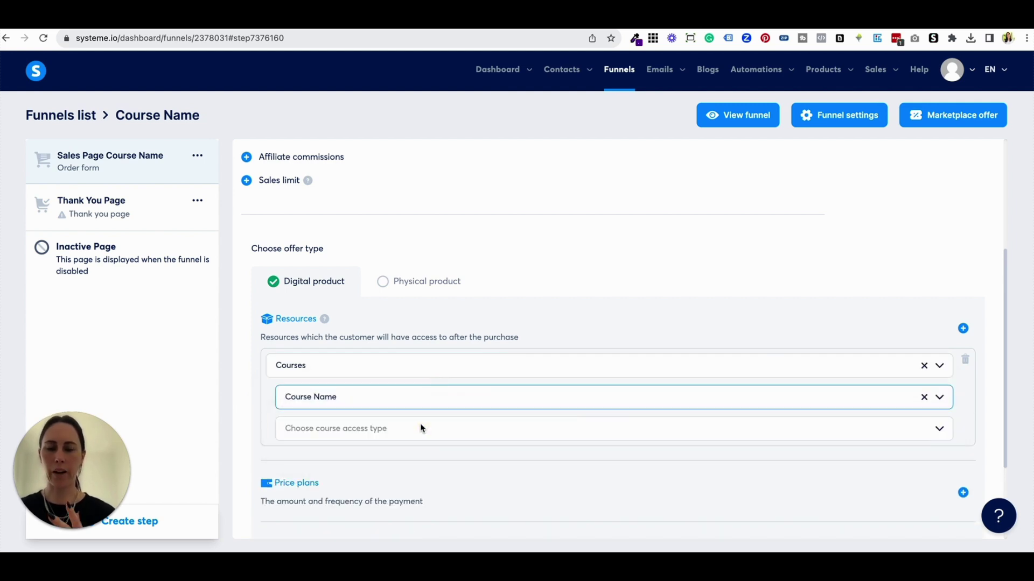
pyautogui.click(423, 428)
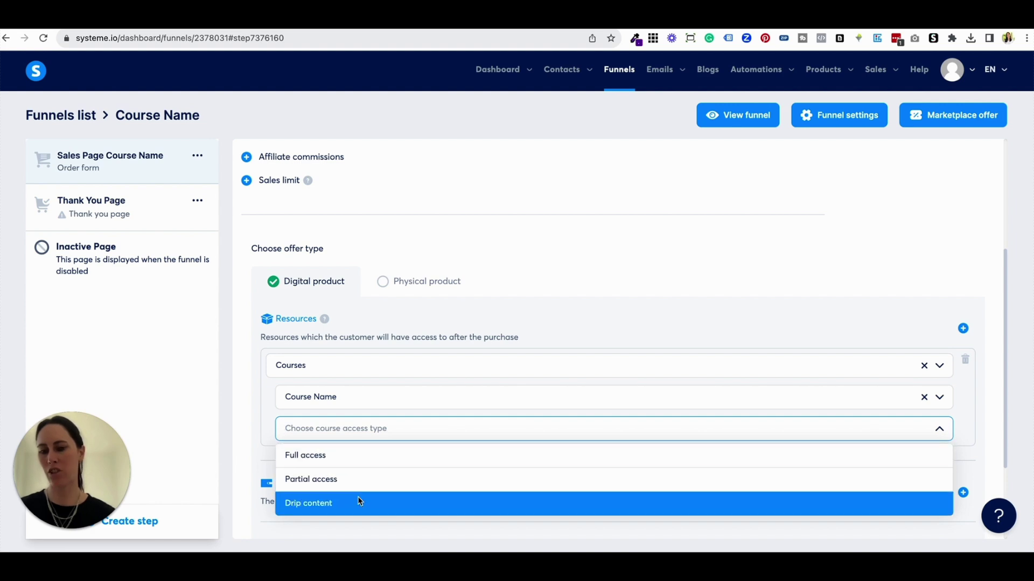
pyautogui.click(349, 464)
# Step: Start a price plan entry of type One-time payment and open the form for creating a new plan
pyautogui.scroll(-3, 434, 413)
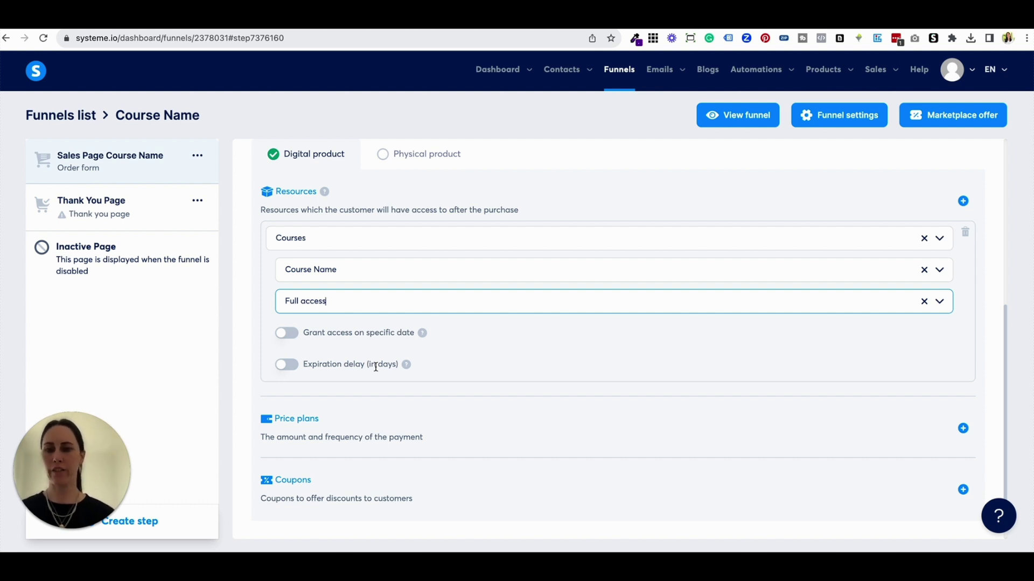
pyautogui.scroll(-1, 452, 372)
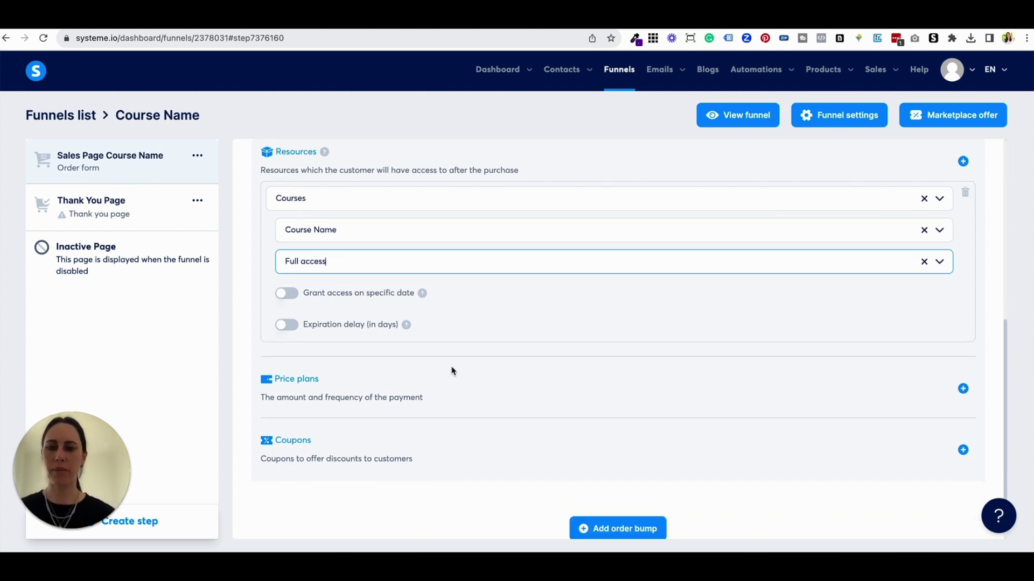
pyautogui.scroll(-1, 452, 371)
pyautogui.click(573, 316)
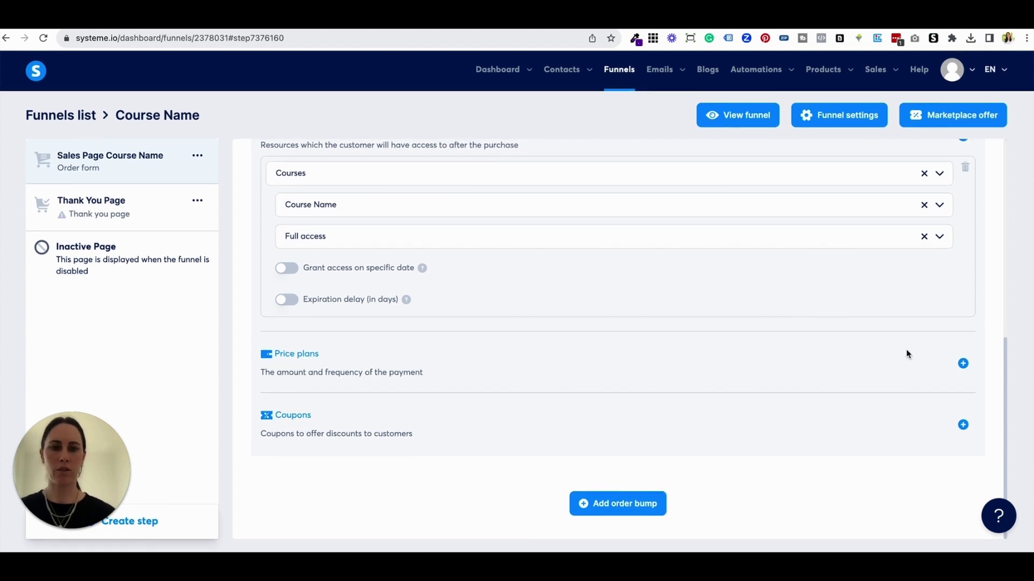
pyautogui.click(962, 364)
pyautogui.scroll(-2, 553, 355)
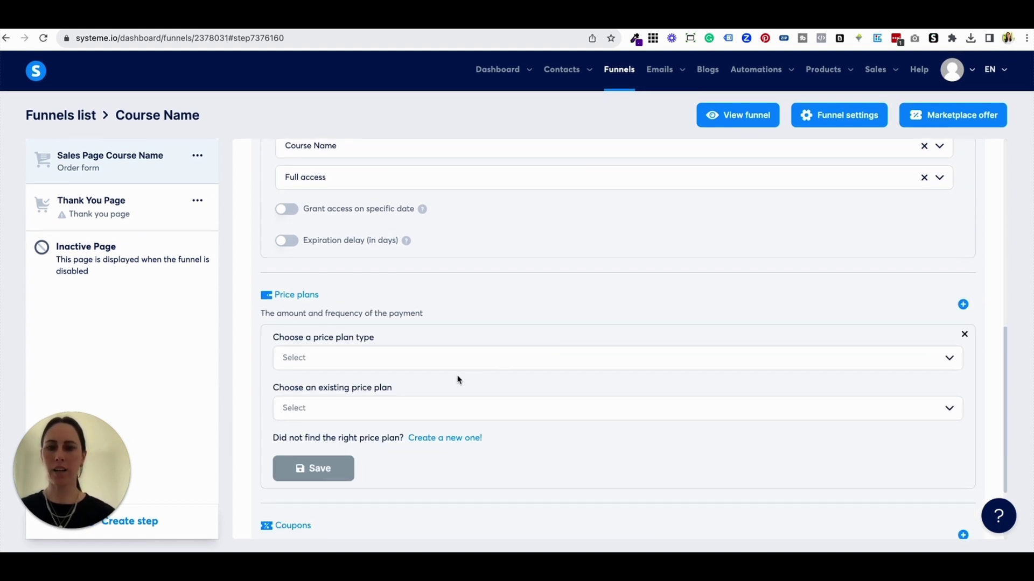
pyautogui.click(472, 360)
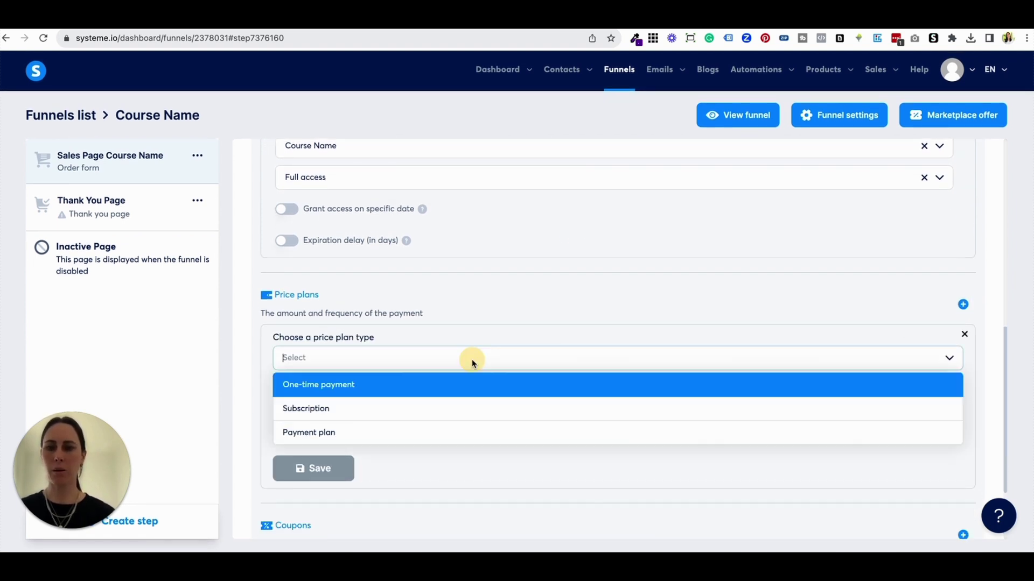
pyautogui.click(359, 384)
pyautogui.scroll(-2, 414, 372)
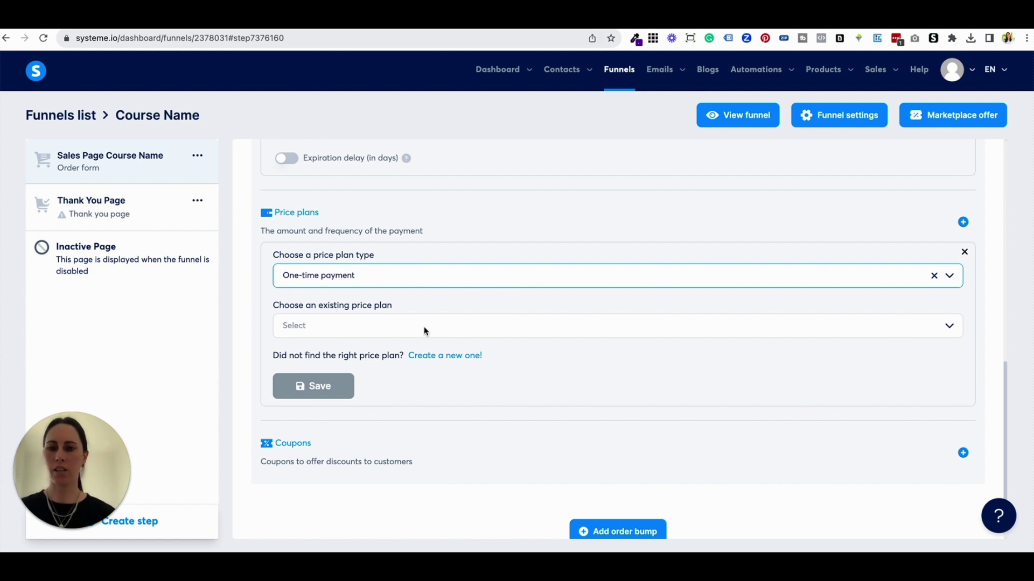
pyautogui.click(437, 356)
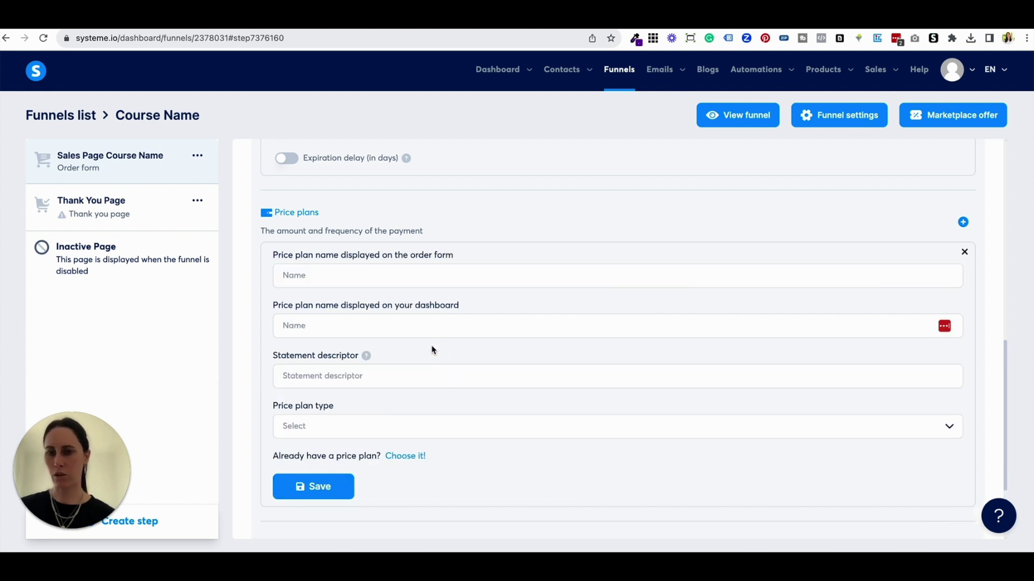
# Step: Examine the new price plan form's order form name, dashboard name, statement descriptor and plan type options
pyautogui.click(368, 276)
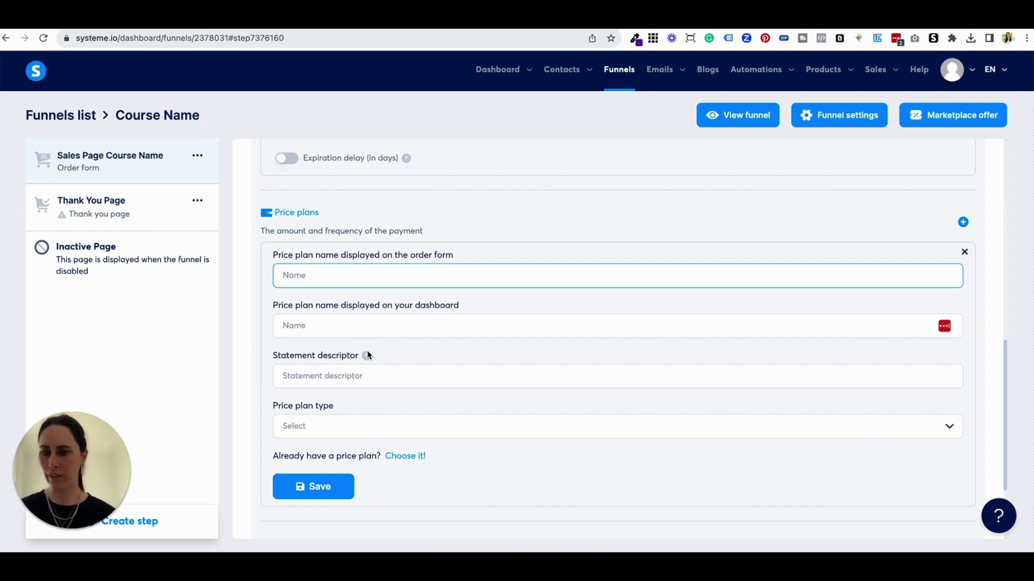
pyautogui.click(341, 381)
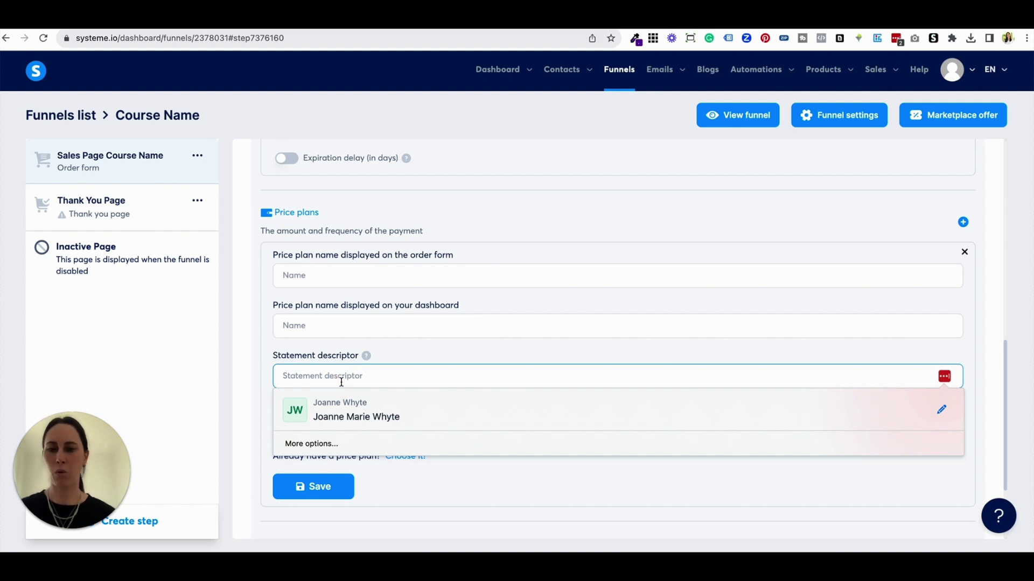
pyautogui.click(411, 354)
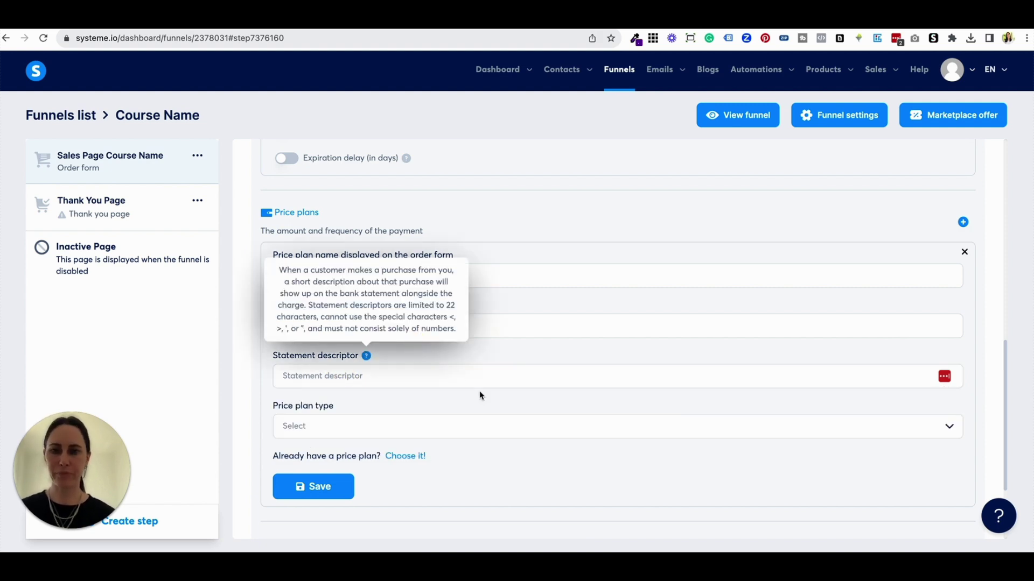
pyautogui.click(462, 401)
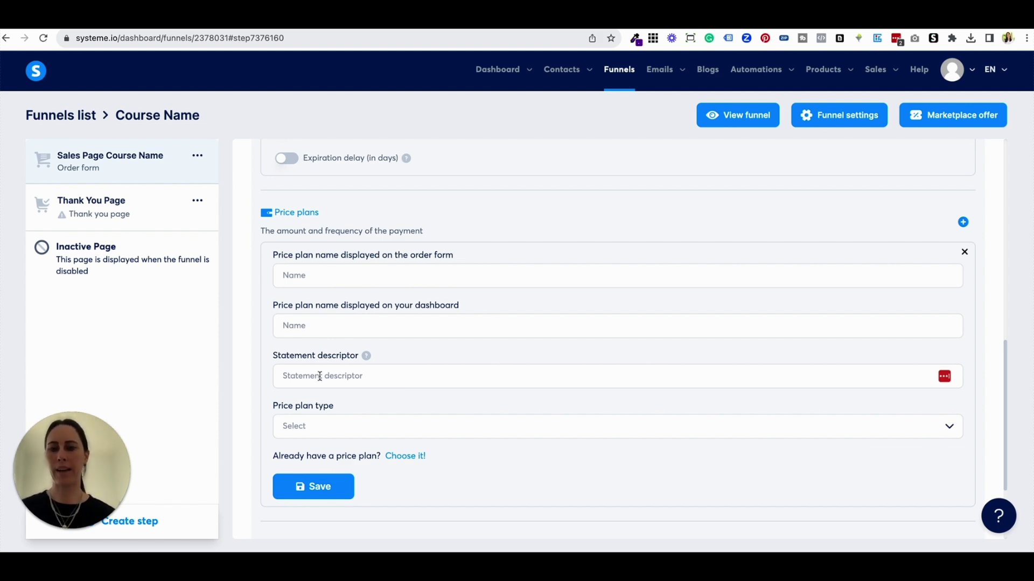
pyautogui.click(362, 427)
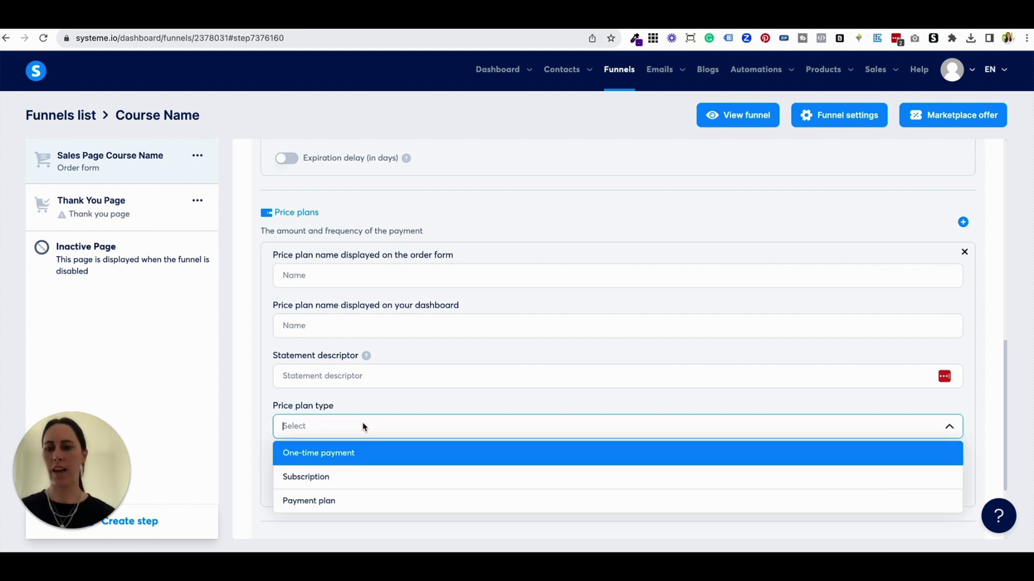
pyautogui.click(371, 428)
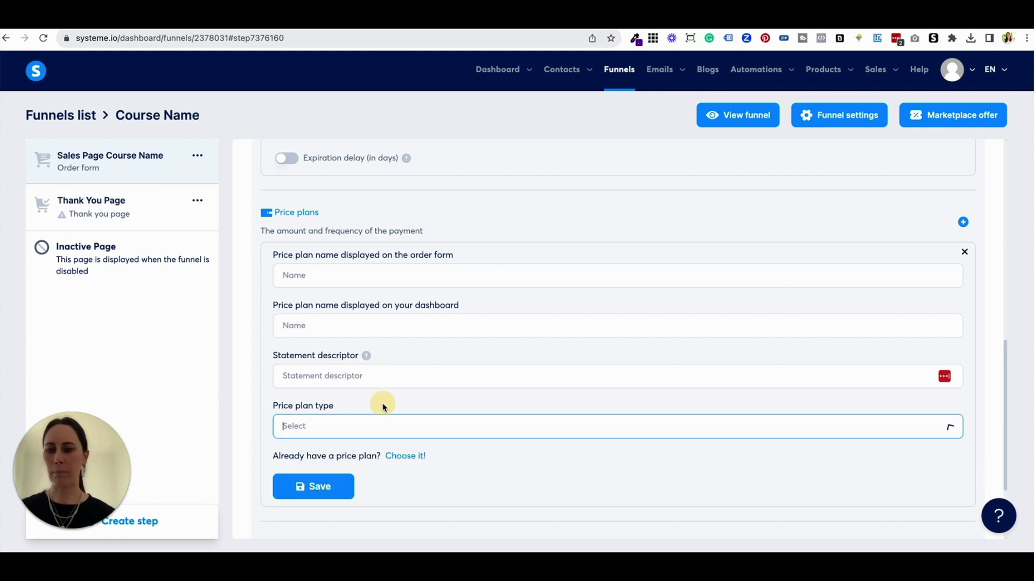
pyautogui.scroll(-1, 425, 471)
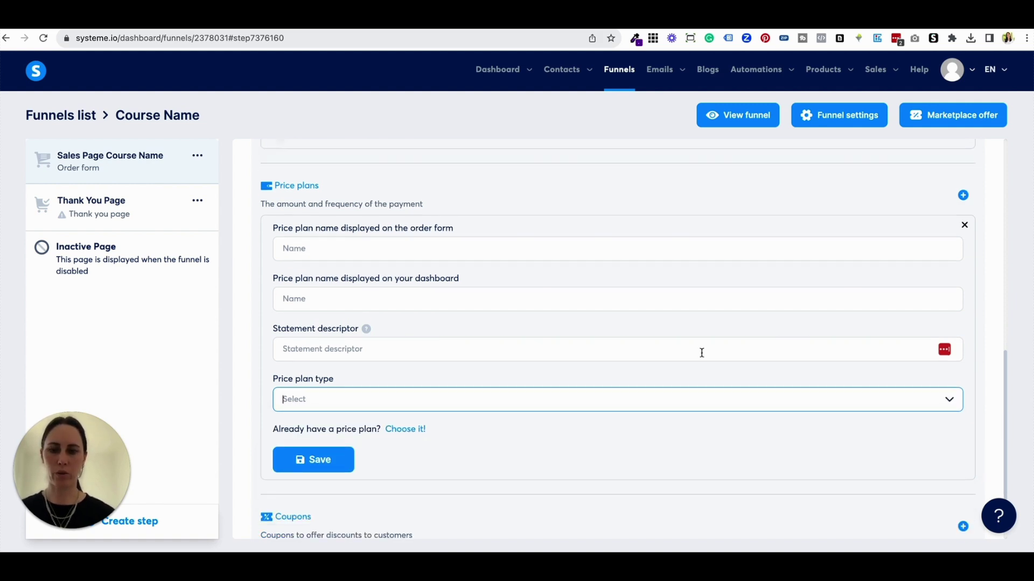
pyautogui.scroll(-1, 674, 411)
pyautogui.scroll(3, 674, 409)
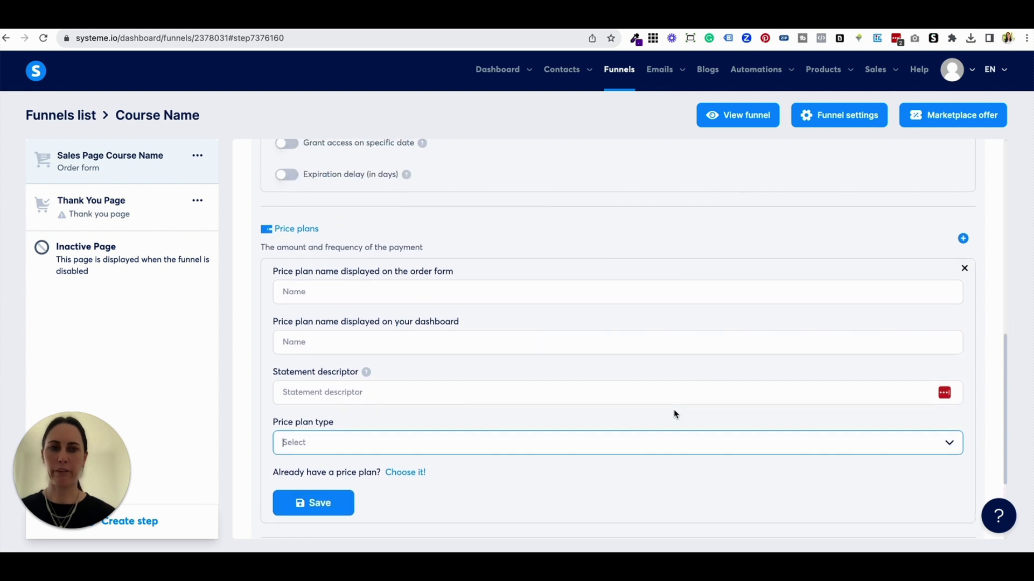
# Step: Add the existing One-time payment plan Digital Dollars to the offer's price plans and save it
pyautogui.click(962, 248)
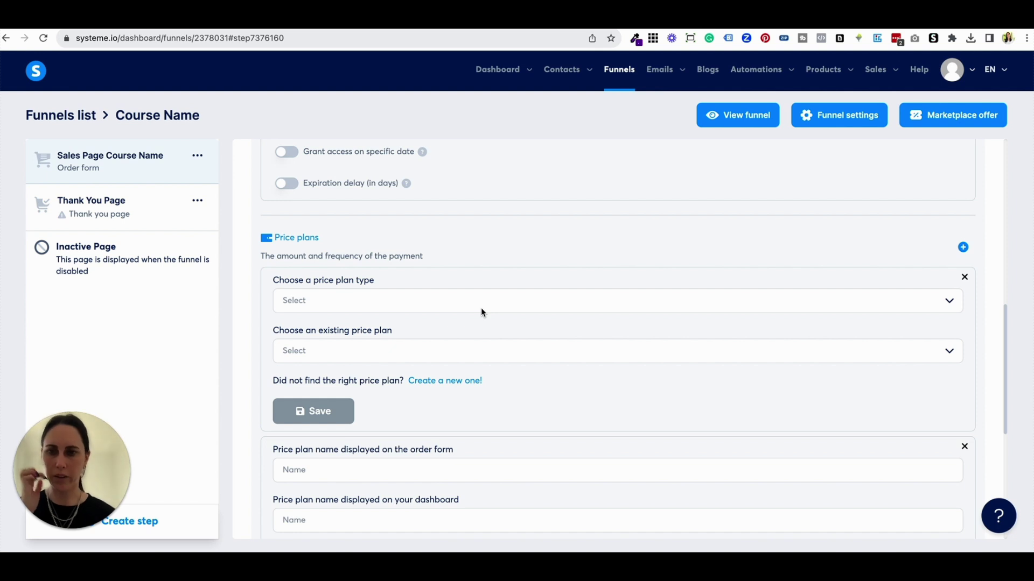
pyautogui.click(437, 300)
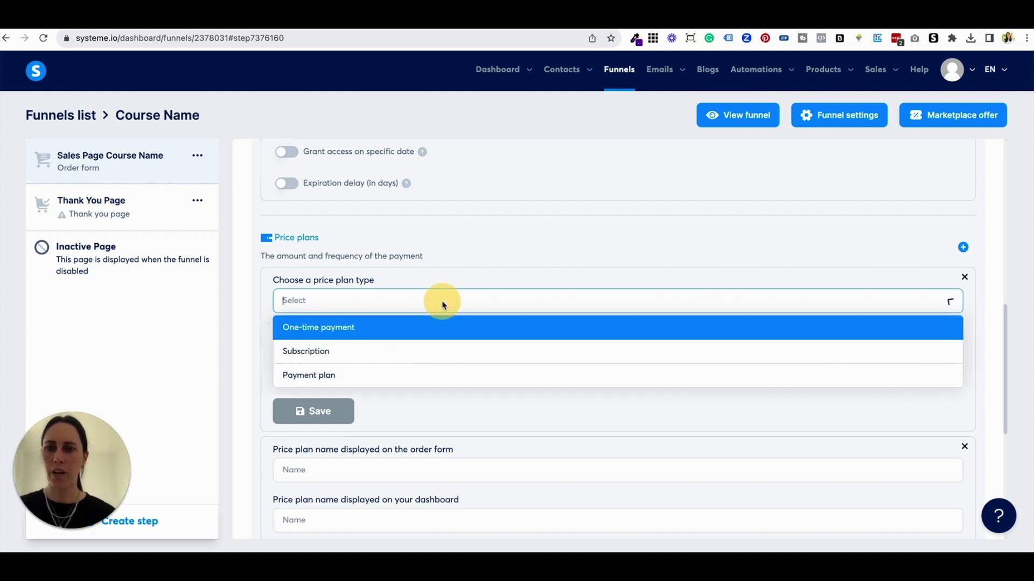
pyautogui.click(450, 285)
pyautogui.click(420, 302)
pyautogui.click(413, 326)
pyautogui.click(395, 352)
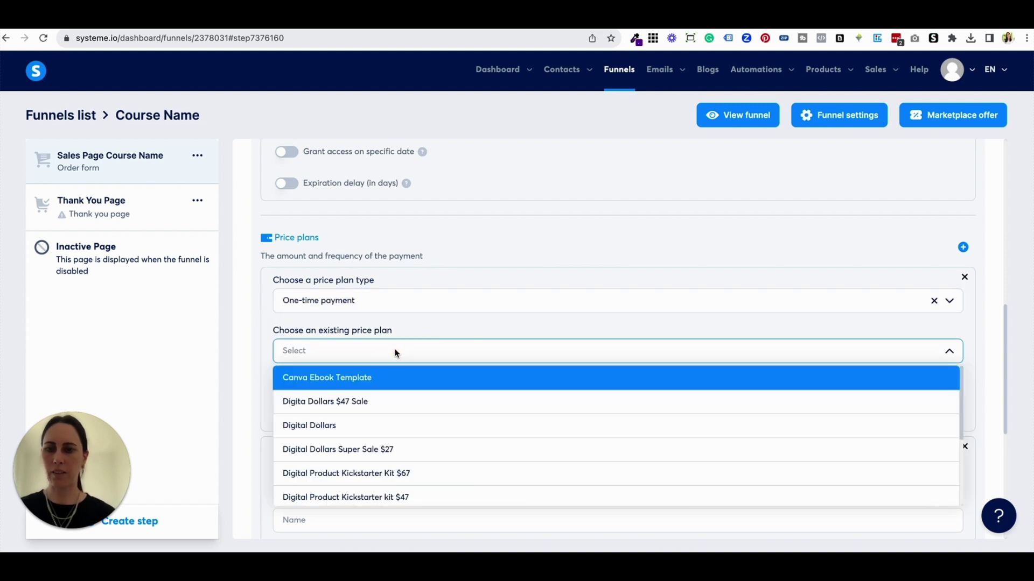
pyautogui.click(354, 427)
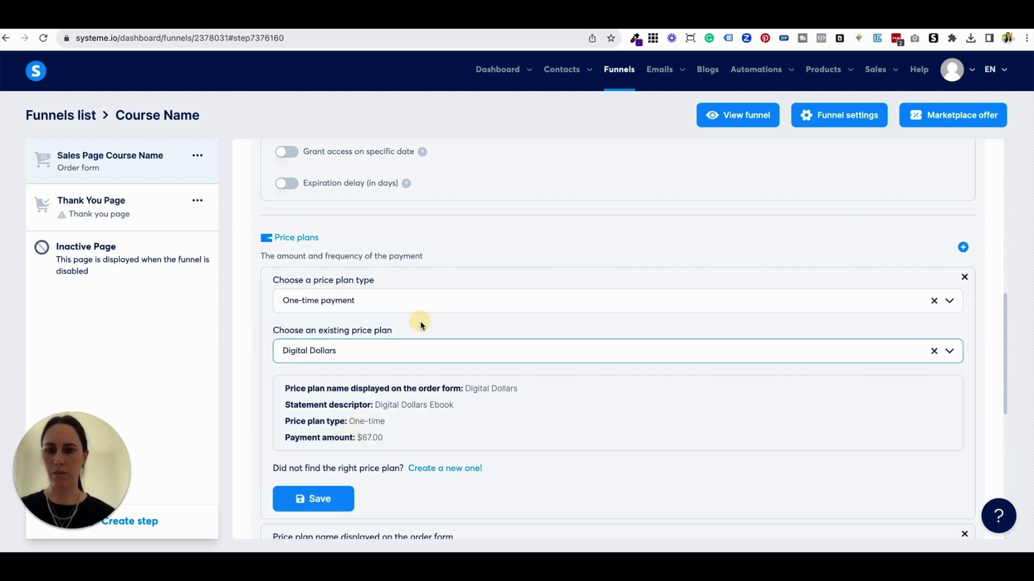
pyautogui.scroll(-1, 420, 325)
pyautogui.click(319, 439)
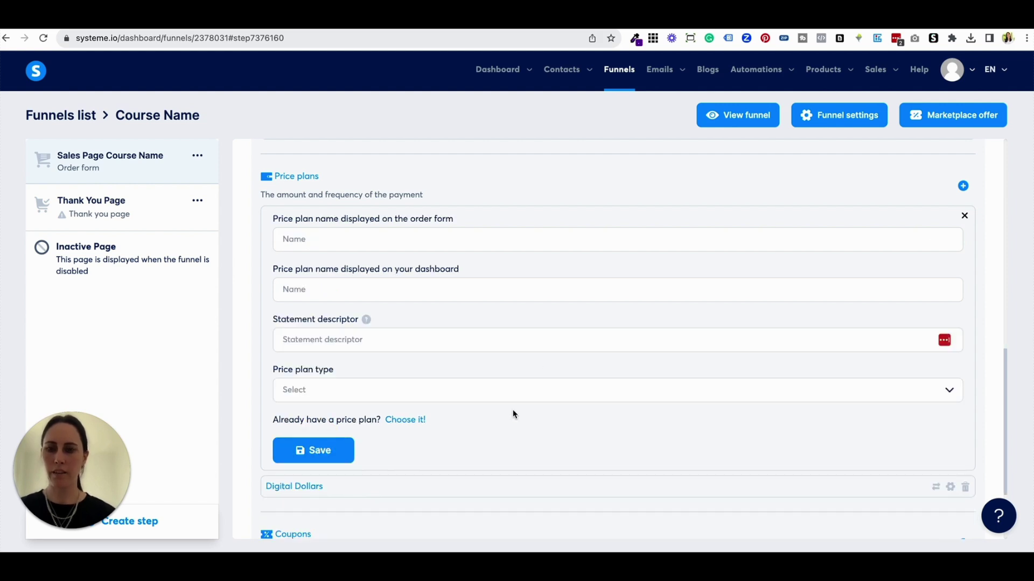
# Step: Save the configuration of the Sales Page Course Name step
pyautogui.scroll(5, 453, 328)
pyautogui.scroll(4, 838, 359)
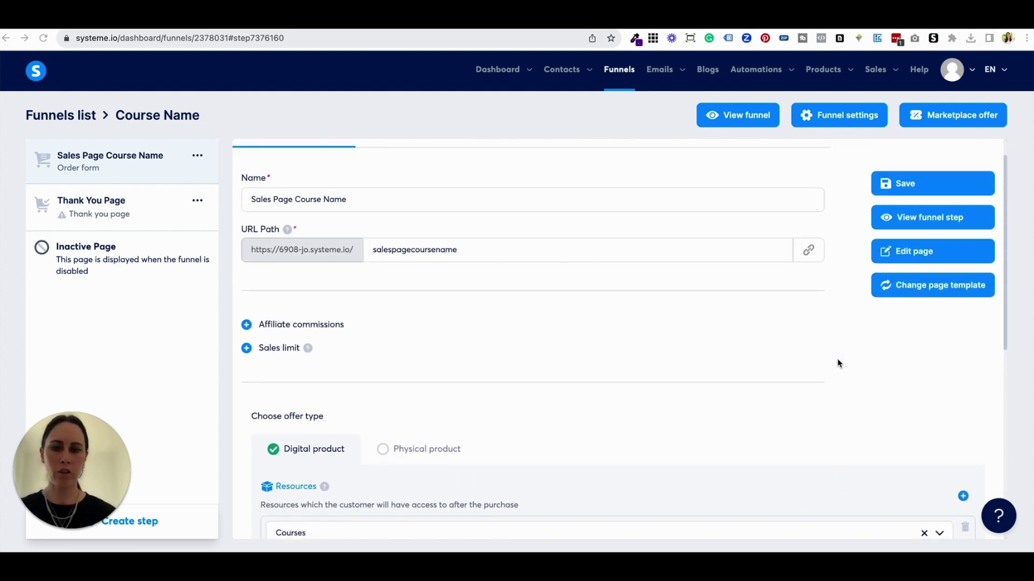
pyautogui.scroll(1, 741, 531)
pyautogui.click(932, 216)
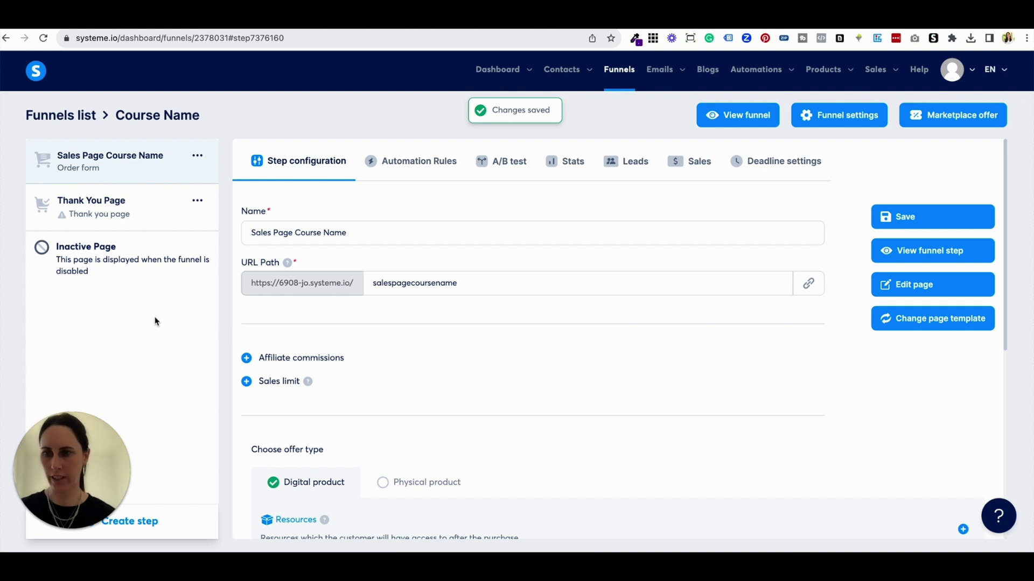
# Step: Add another resource of type Tags to the digital product offer
pyautogui.scroll(-4, 533, 350)
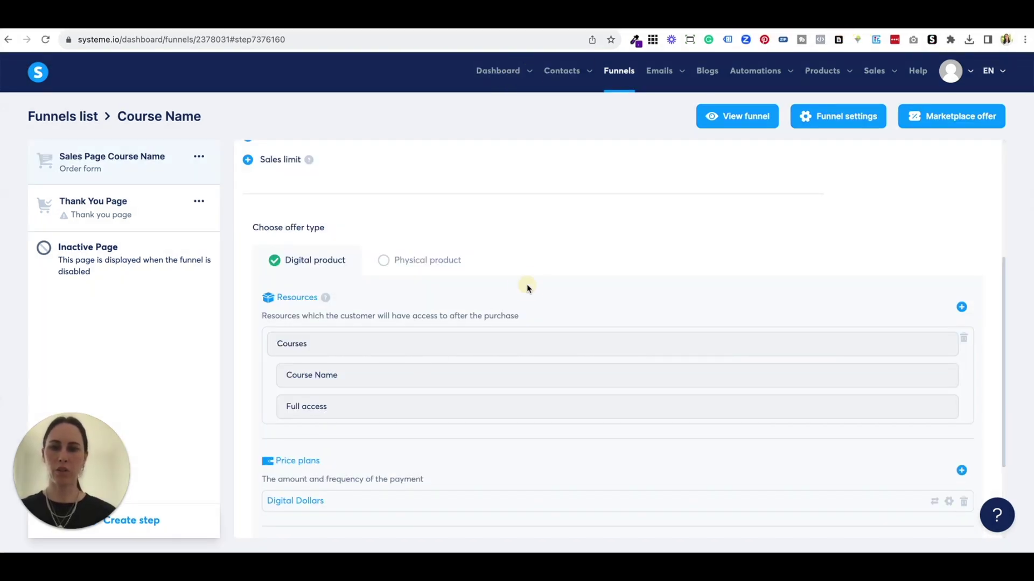
pyautogui.scroll(-1, 533, 308)
pyautogui.scroll(1, 743, 288)
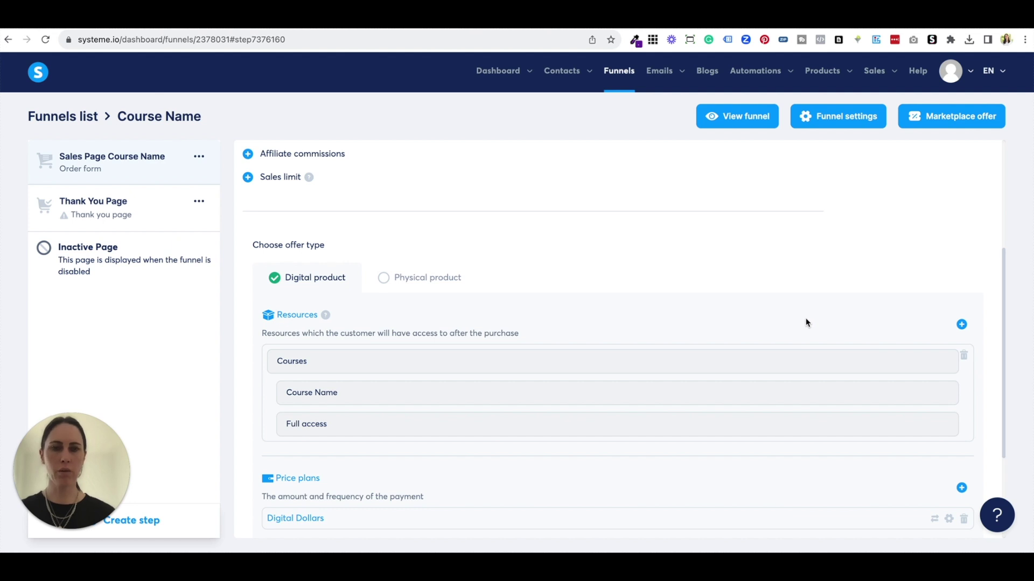
pyautogui.click(960, 324)
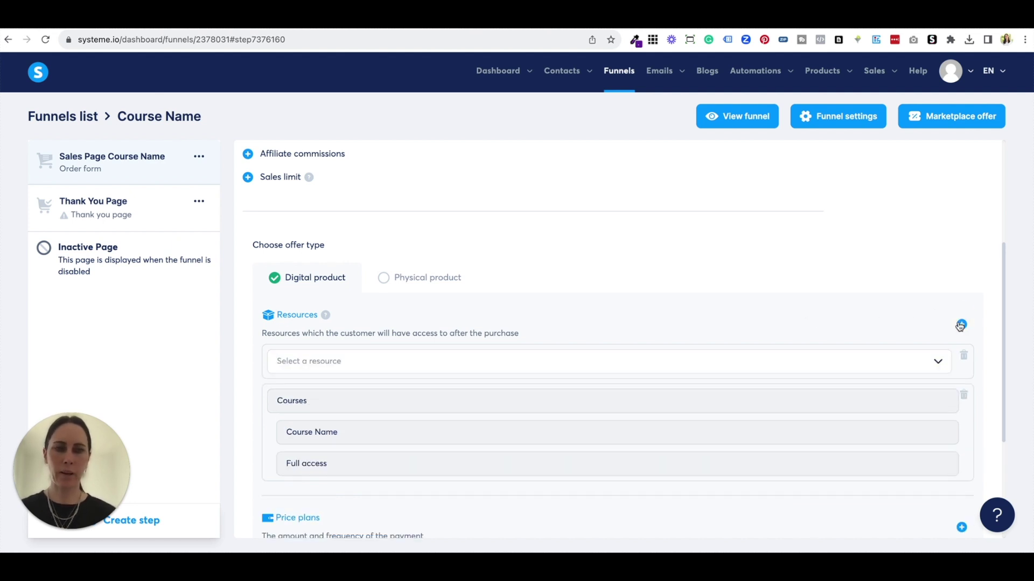
pyautogui.click(528, 365)
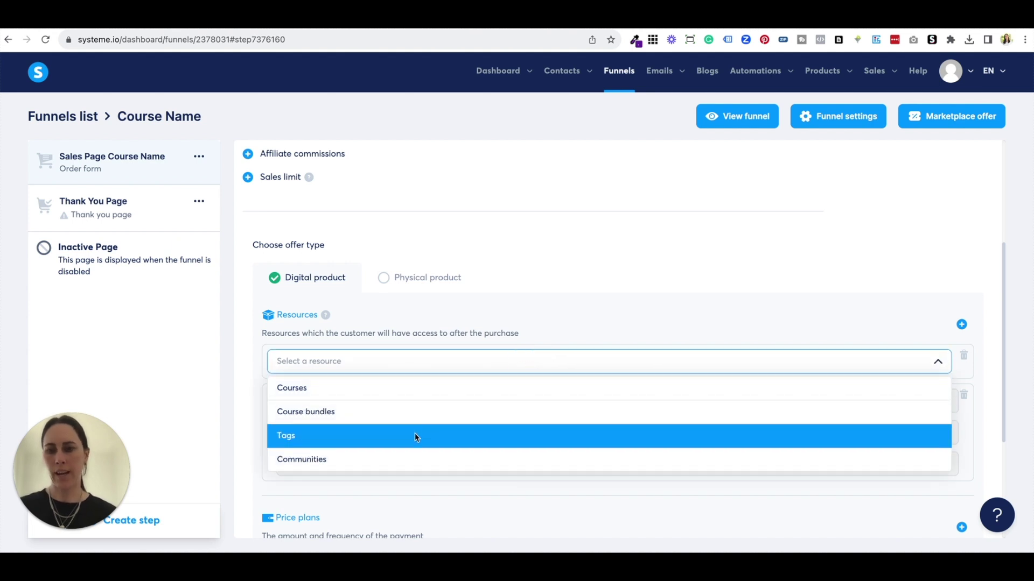
pyautogui.click(415, 437)
# Step: Browse the available tags and set the tag resource to BOUGHT Digital Product Navigator
pyautogui.click(447, 389)
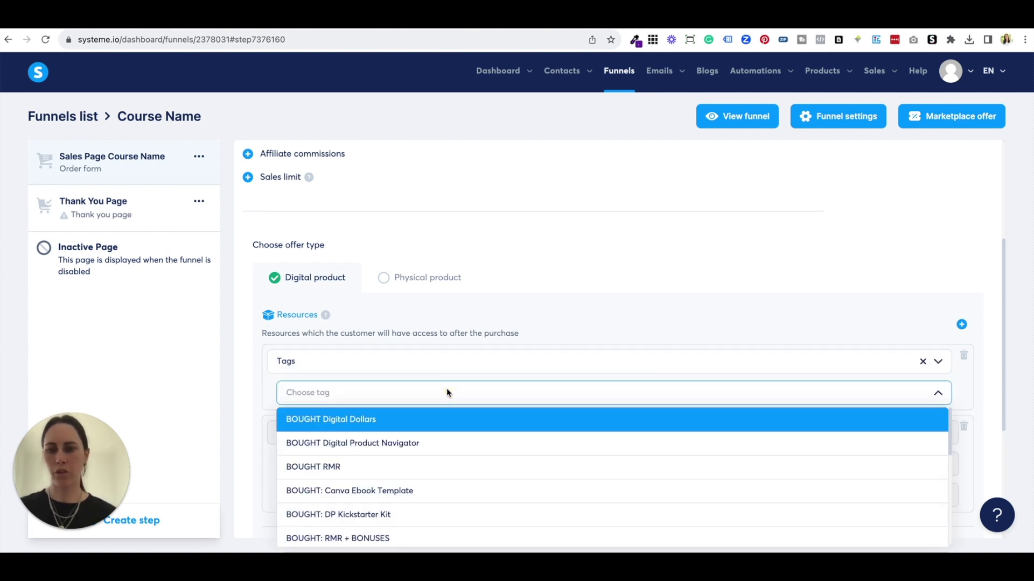
pyautogui.scroll(-1, 454, 477)
pyautogui.scroll(-3, 456, 481)
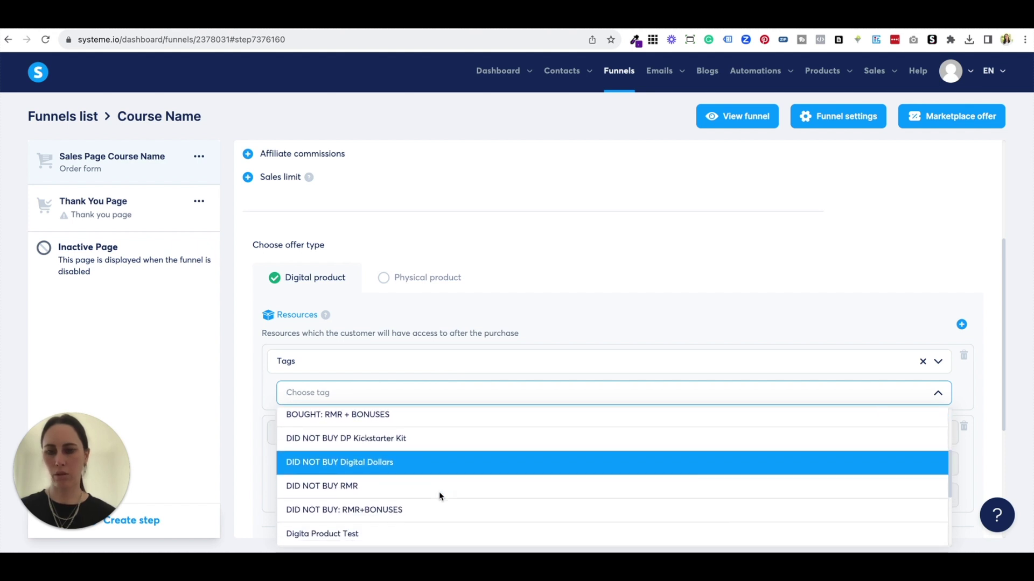
pyautogui.click(440, 485)
pyautogui.click(406, 396)
pyautogui.scroll(3, 426, 456)
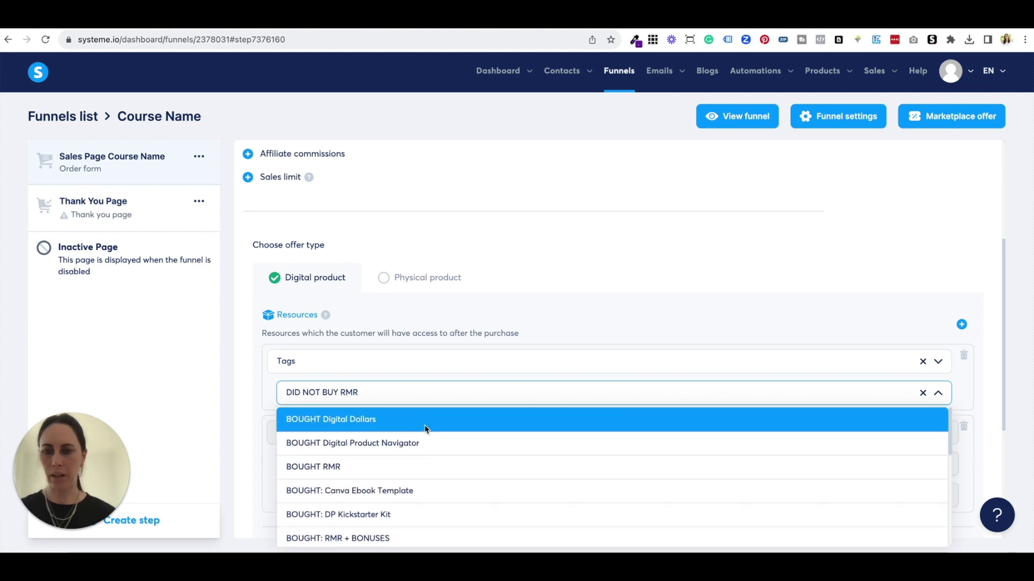
pyautogui.click(430, 444)
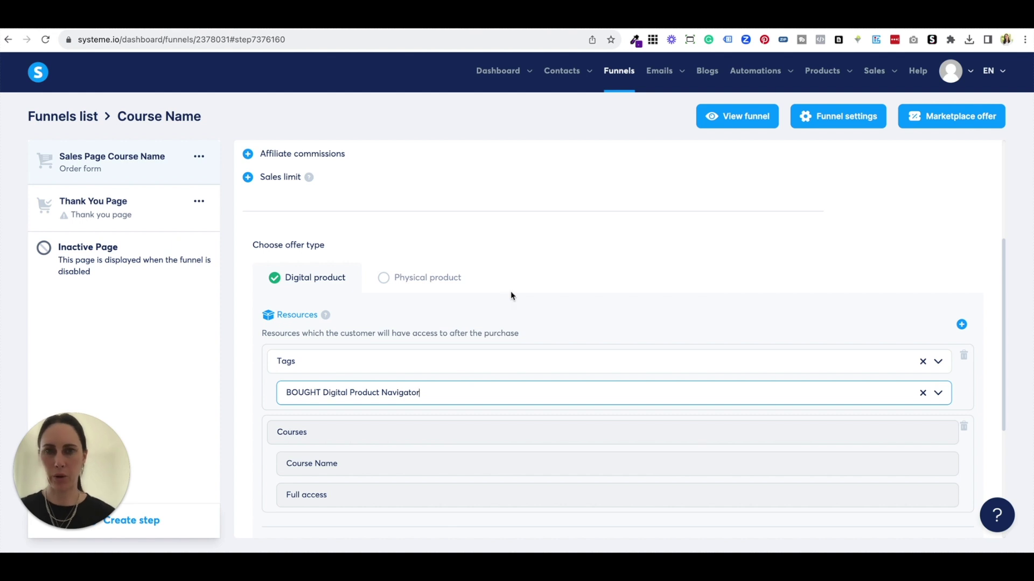
pyautogui.click(531, 271)
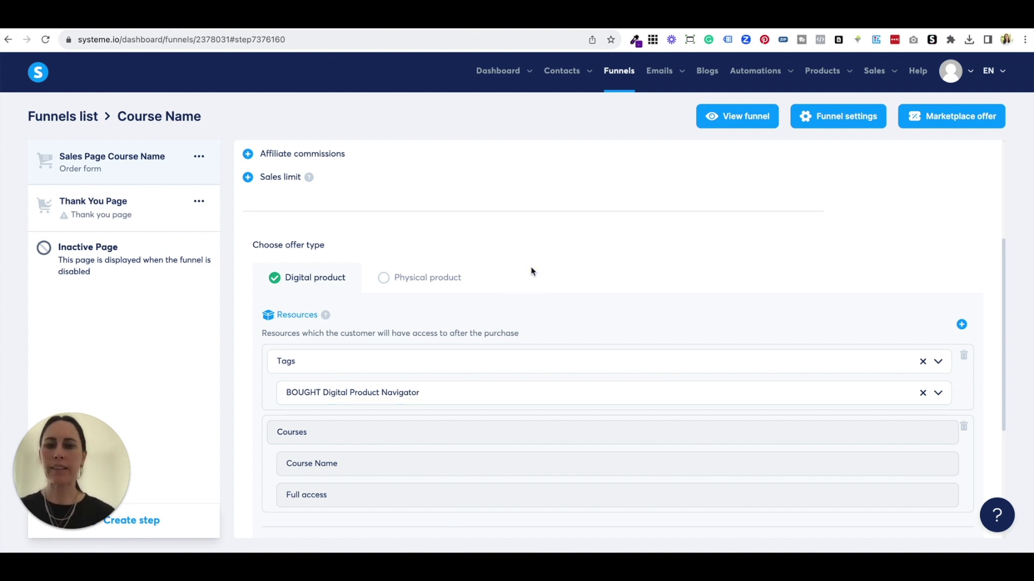
pyautogui.scroll(2, 531, 271)
pyautogui.click(250, 64)
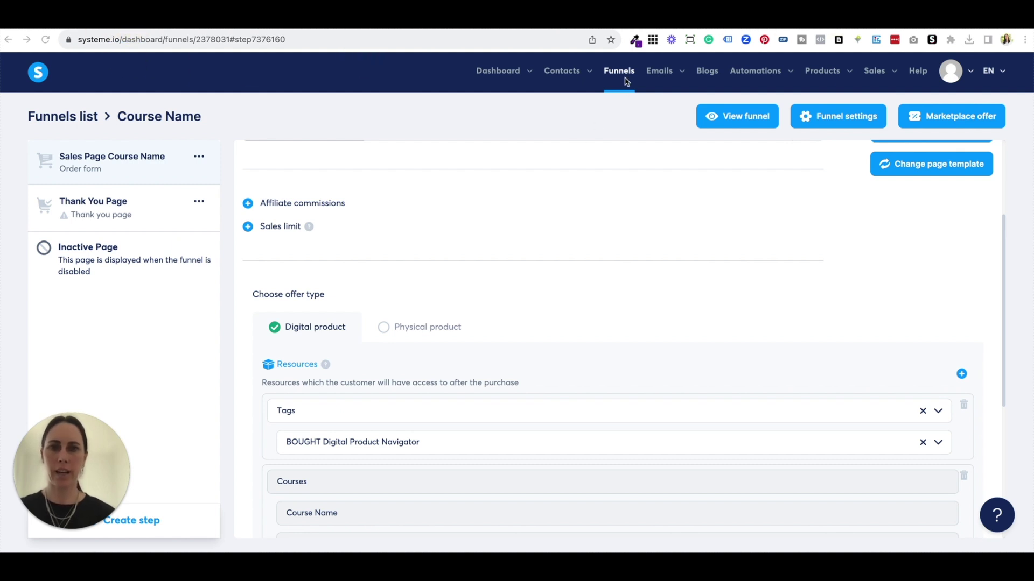
pyautogui.click(565, 71)
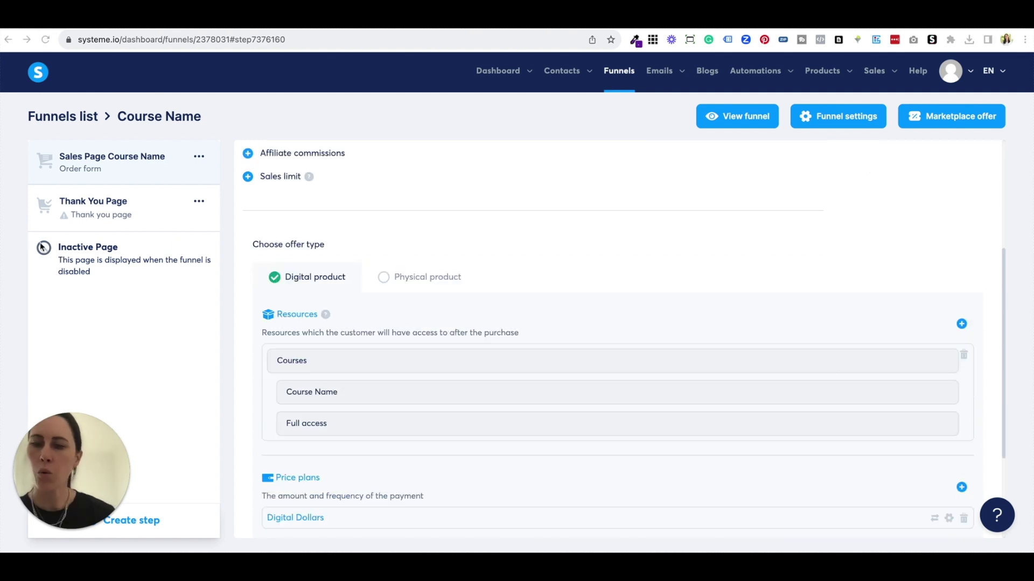
pyautogui.click(159, 178)
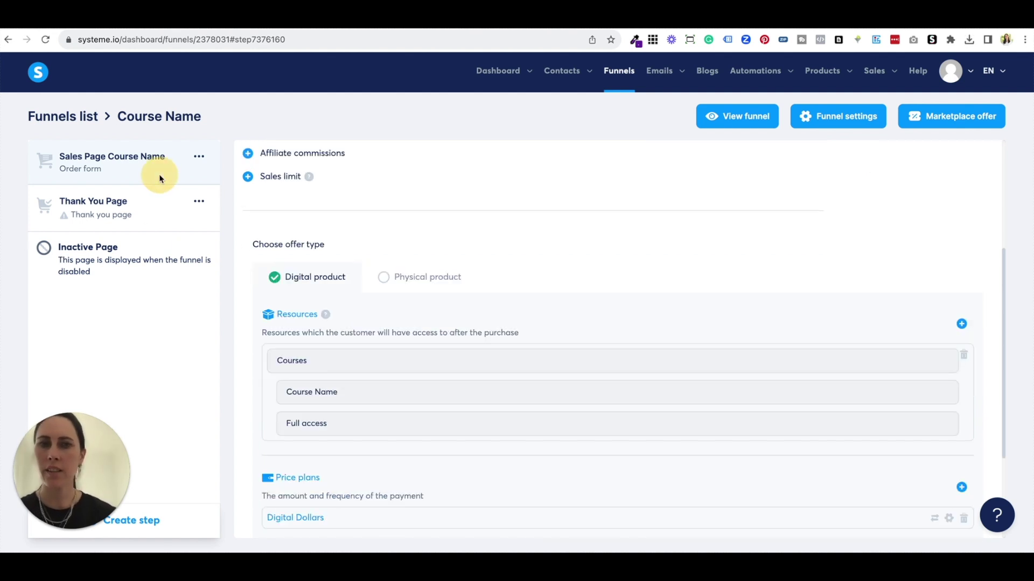
pyautogui.click(729, 162)
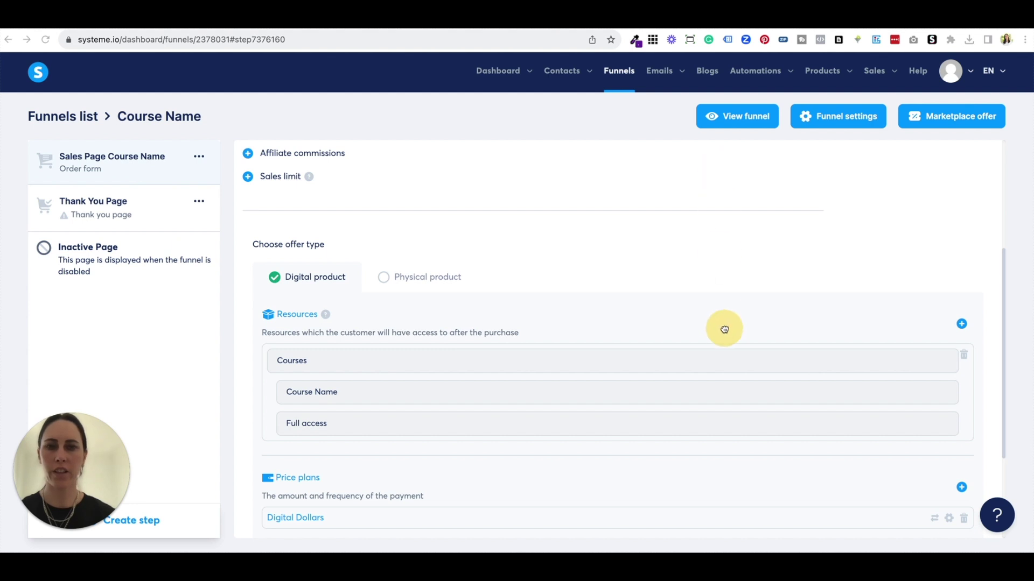
# Step: Choose the "Thank you for registering!" template for the funnel's Thank You Page step
pyautogui.click(162, 214)
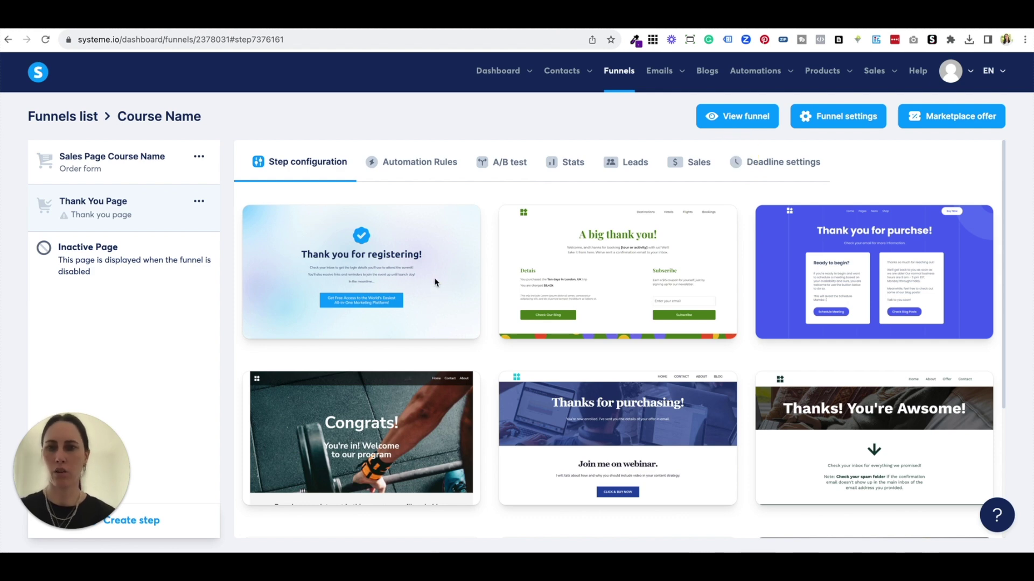
pyautogui.moveTo(372, 272)
pyautogui.click(325, 273)
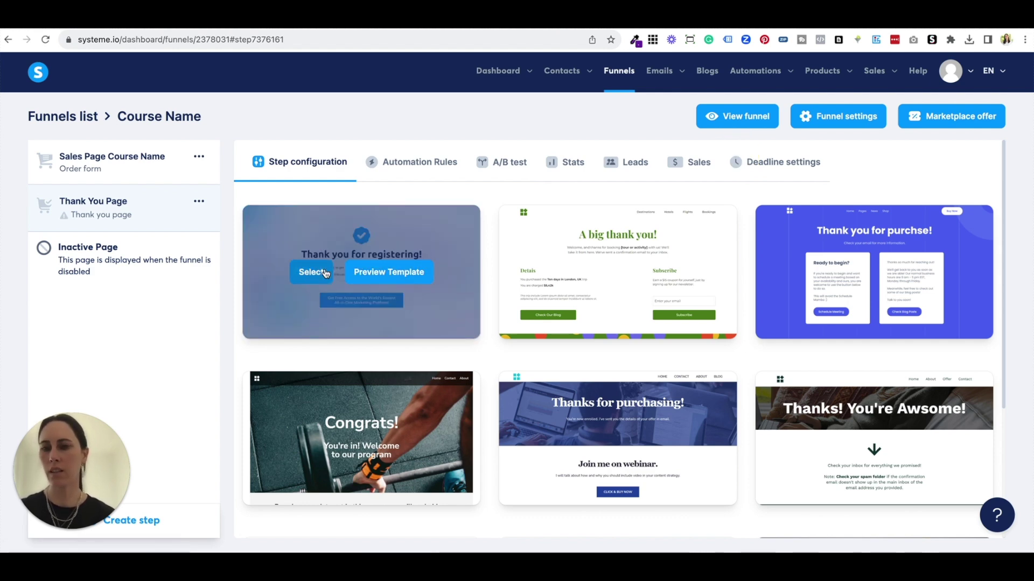
pyautogui.click(305, 273)
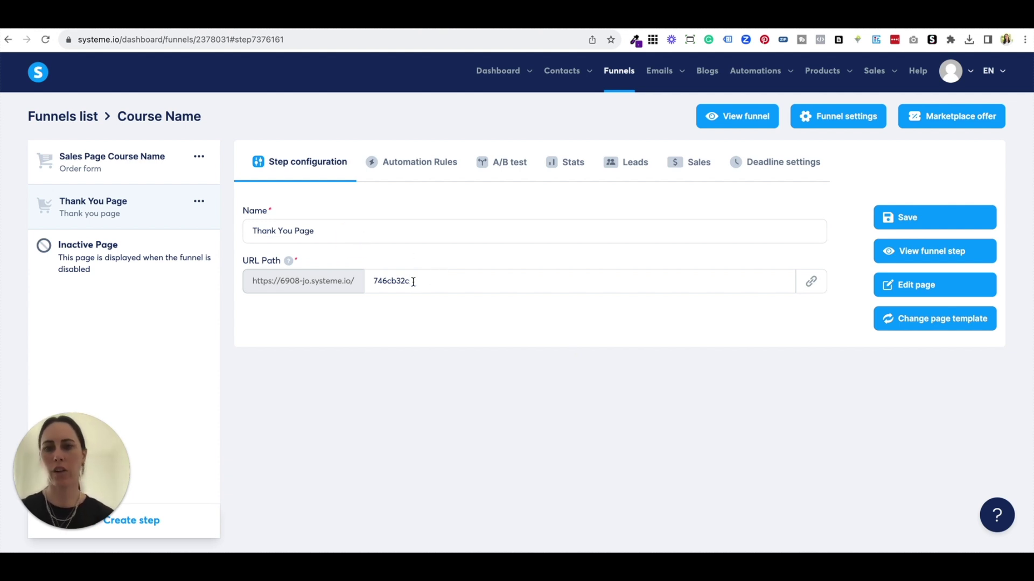
# Step: Set the Thank You Page's URL path to thankyoupagecoursename and save the step configuration
pyautogui.click(284, 281)
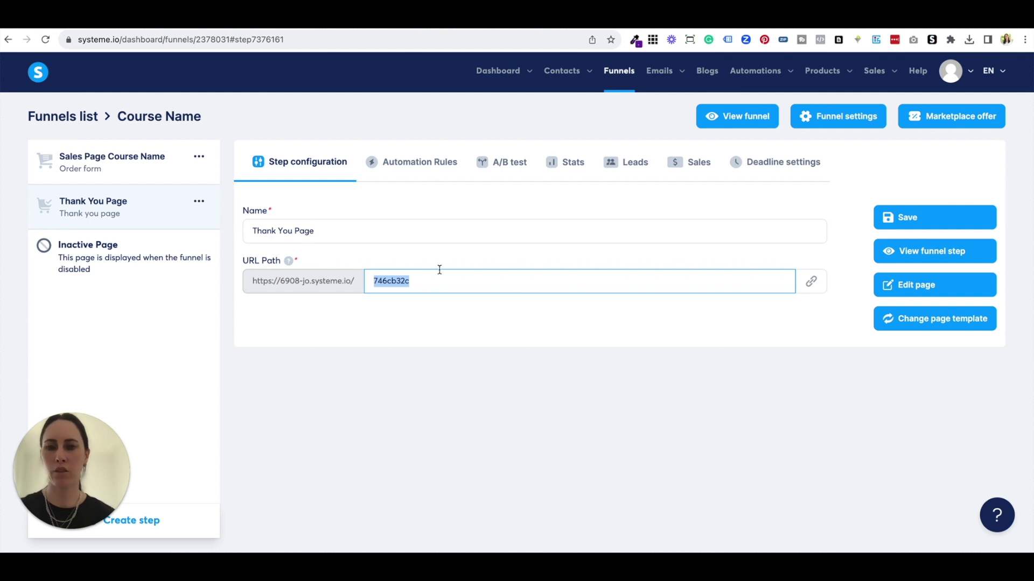
pyautogui.write('thankyou')
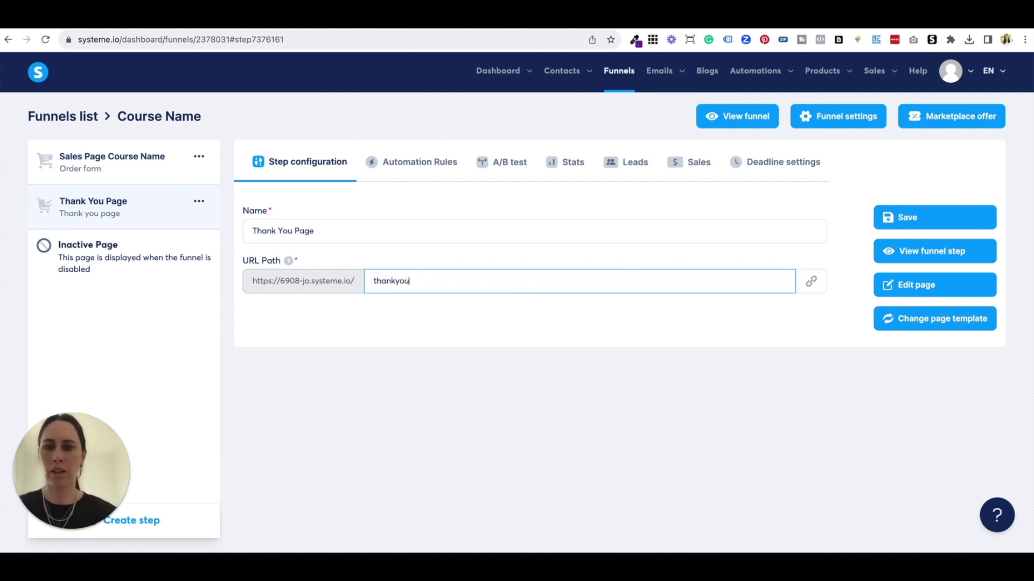
pyautogui.write('pagecoursename')
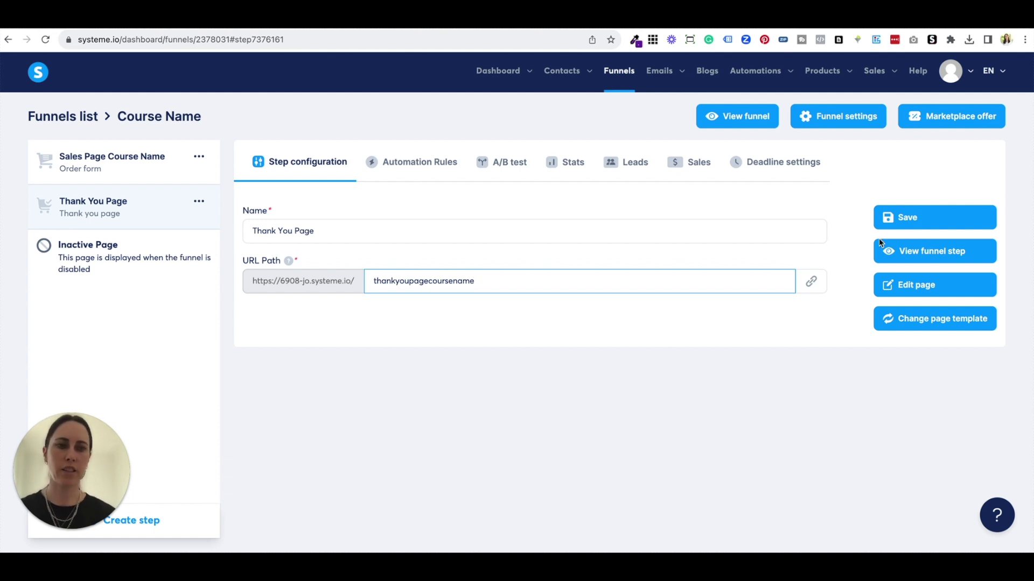
pyautogui.click(932, 219)
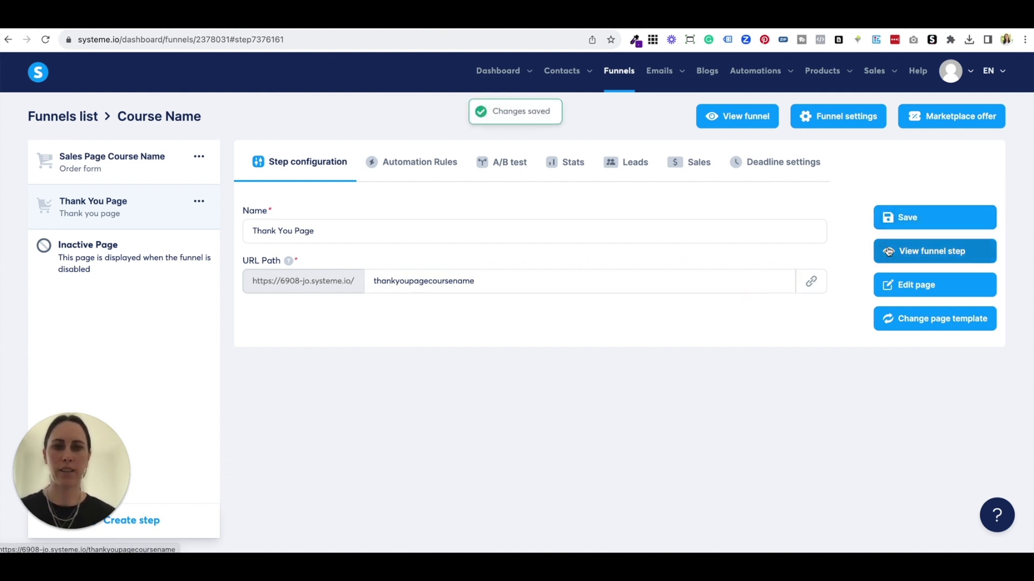
# Step: Open the Thank You Page in the page editor, review its template content, save it and exit the editor
pyautogui.click(913, 289)
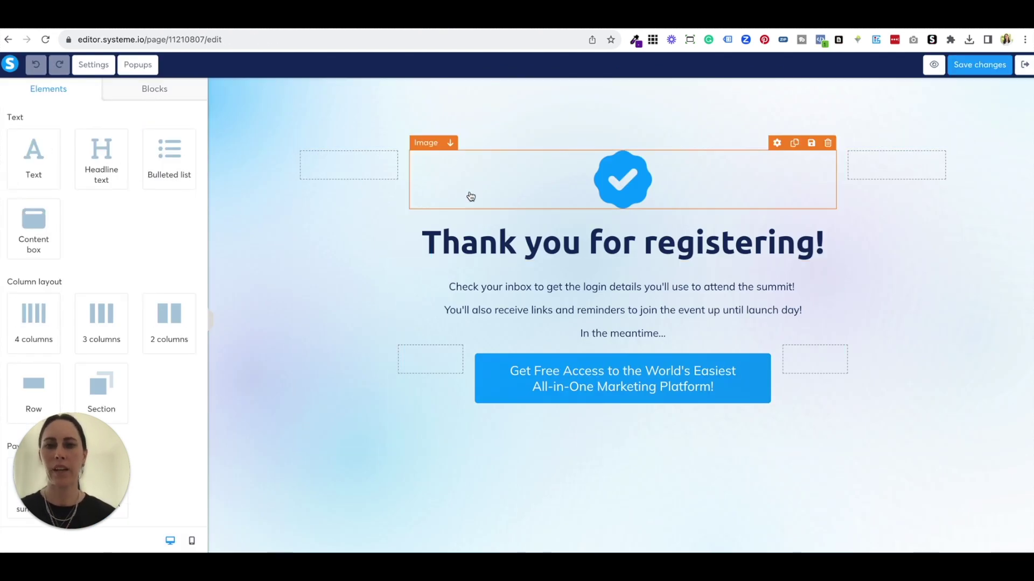
pyautogui.scroll(-1, 551, 175)
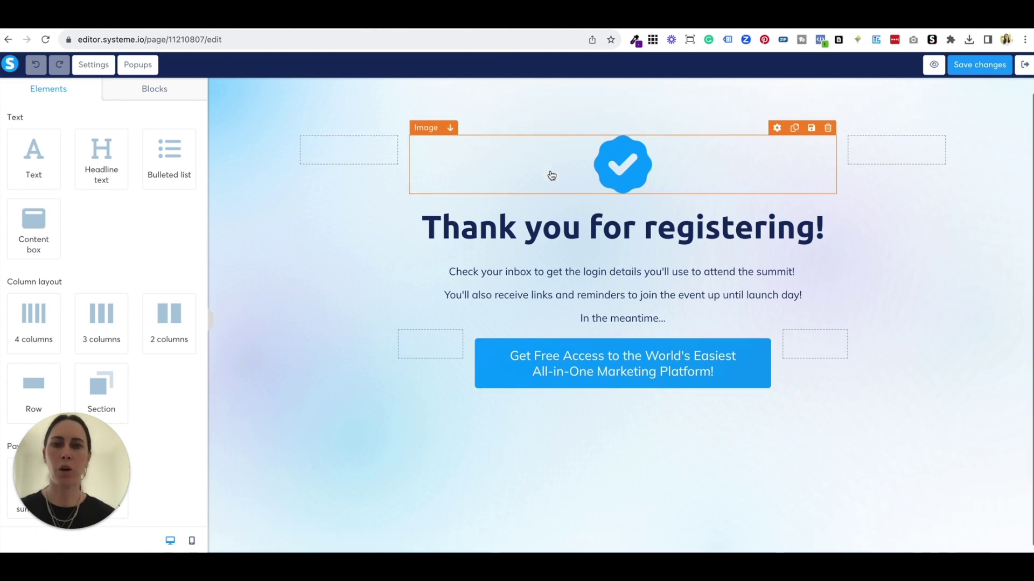
pyautogui.click(980, 65)
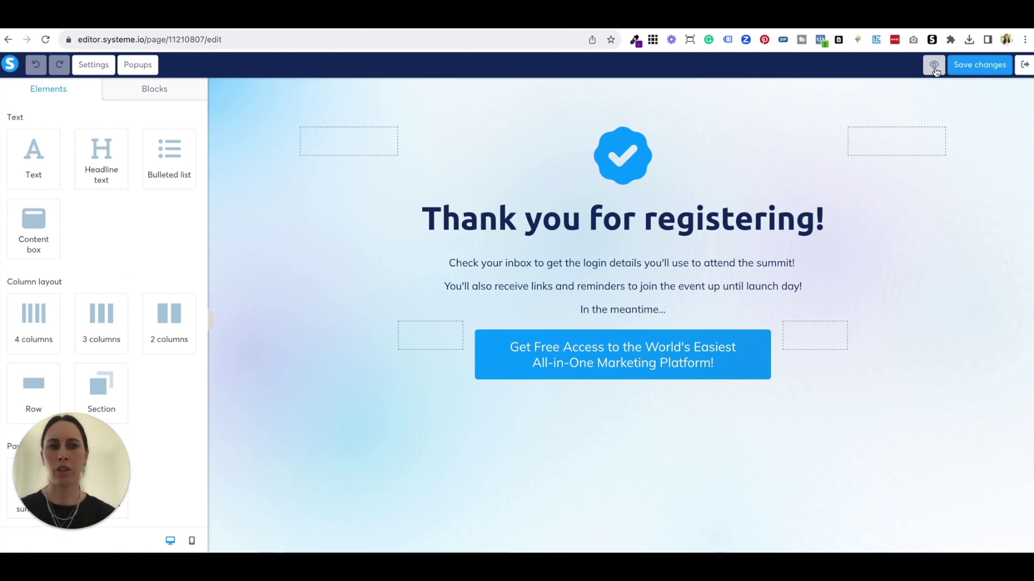
pyautogui.click(1025, 67)
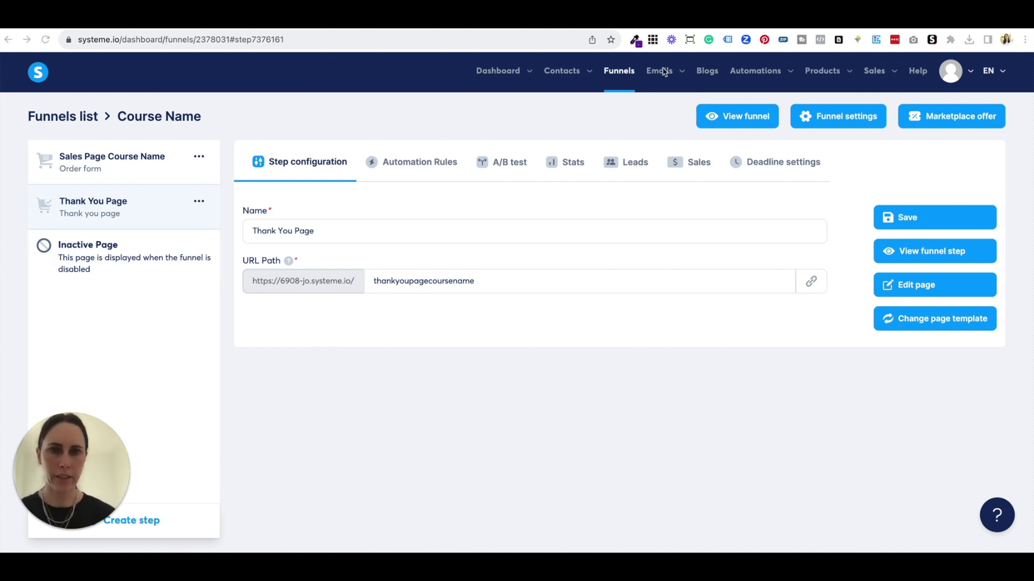
# Step: Open the settings of the course titled Course Name from the course list
pyautogui.click(759, 77)
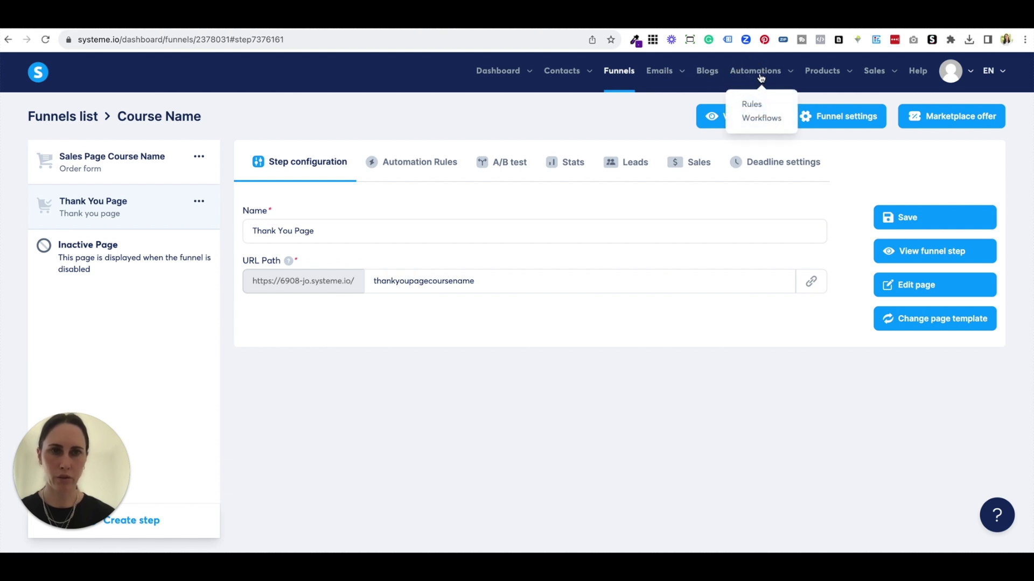
pyautogui.moveTo(813, 79)
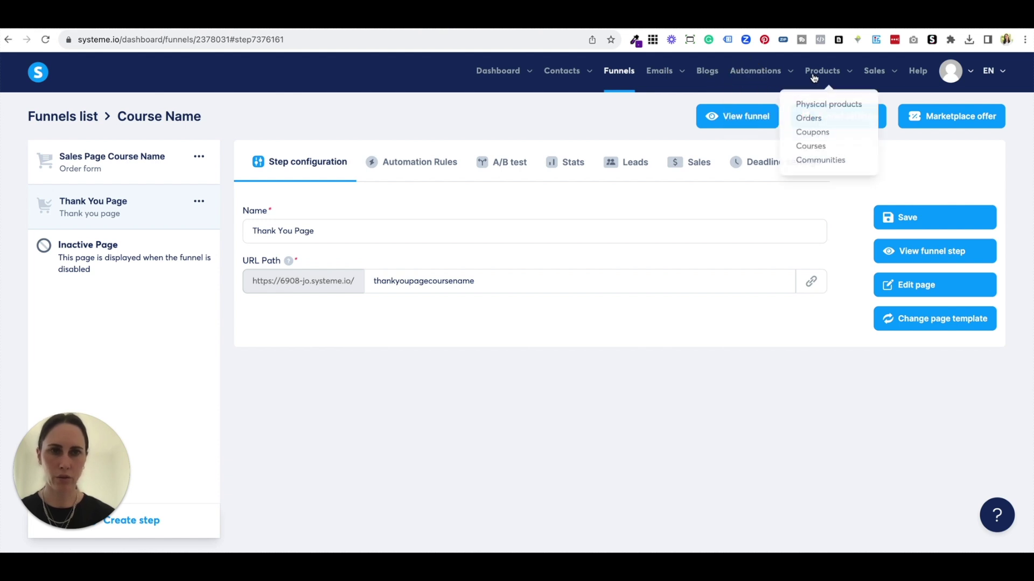
pyautogui.click(812, 147)
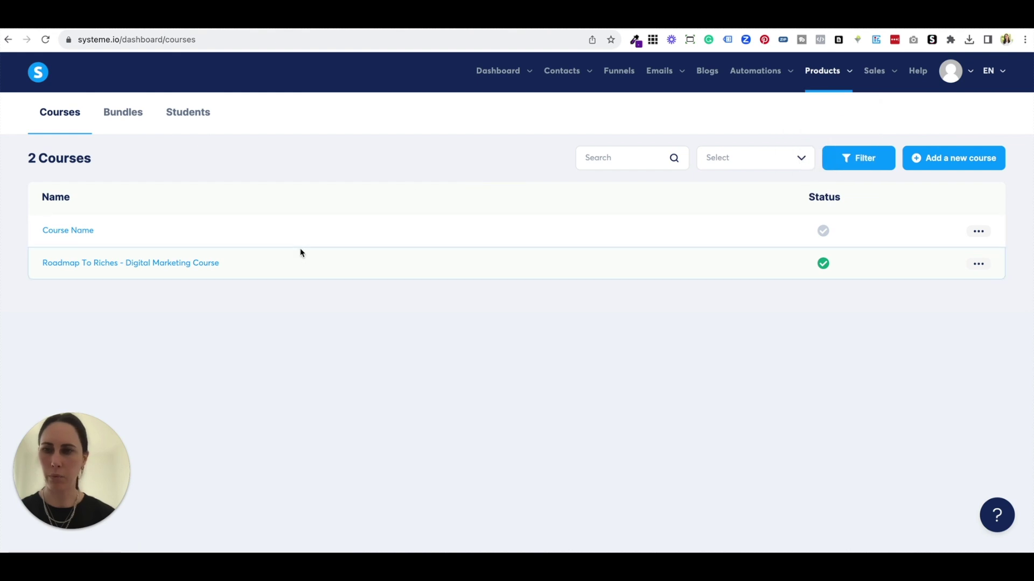
pyautogui.click(84, 231)
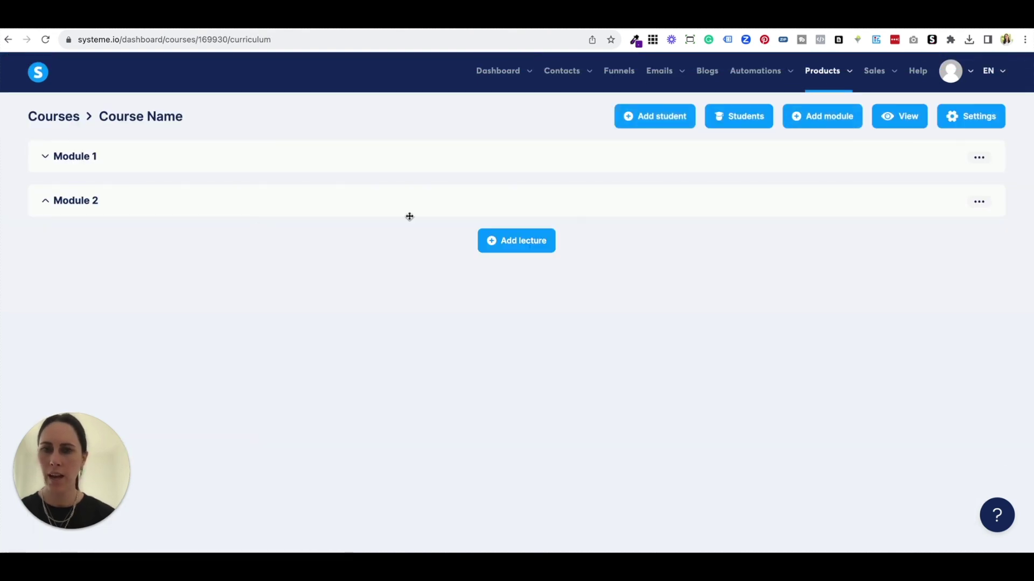
pyautogui.click(969, 114)
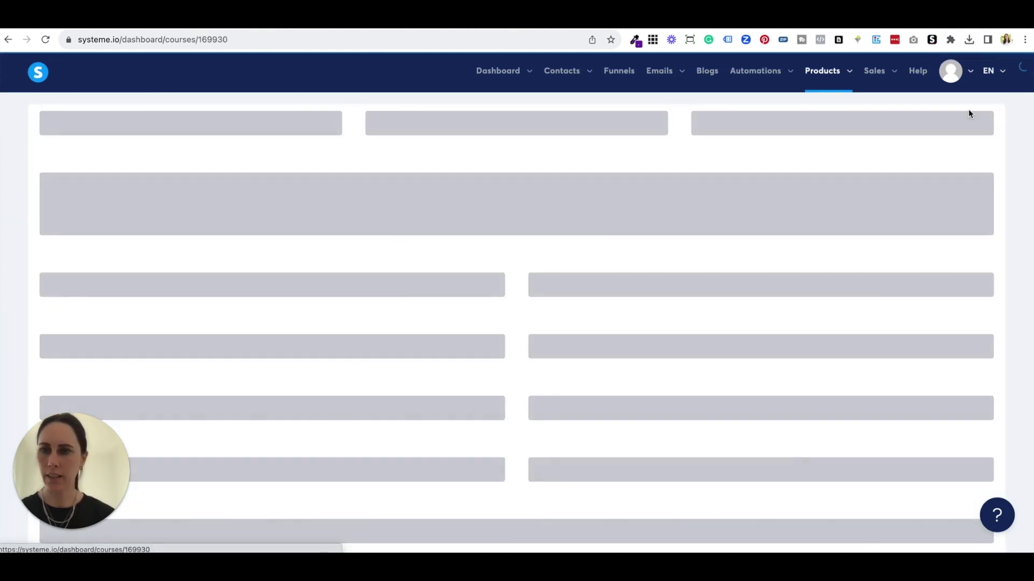
# Step: Link the course's sales page to the Course Name funnel with funnel step Sales Page Course Name and save the settings
pyautogui.scroll(-5, 286, 289)
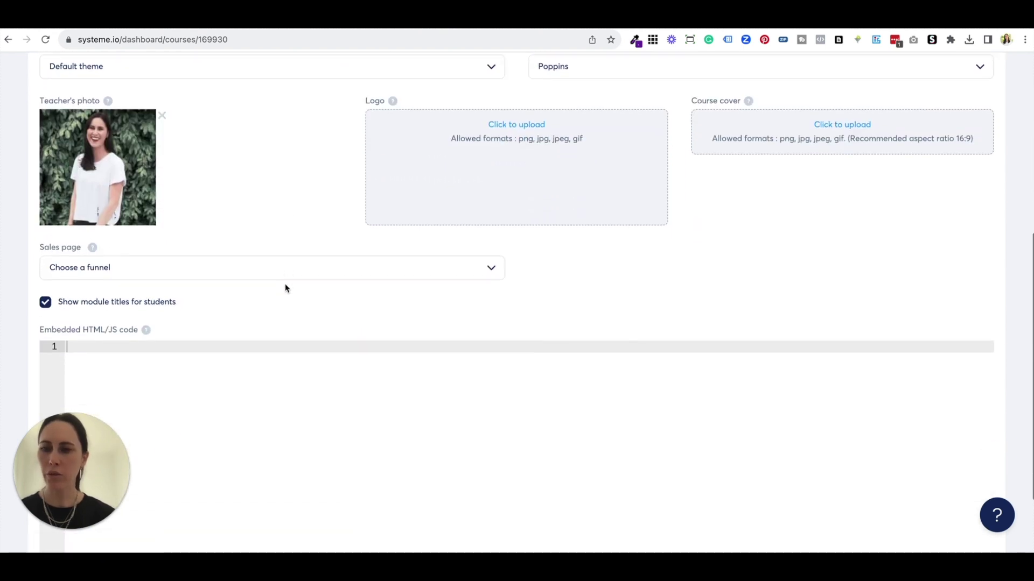
pyautogui.scroll(-2, 286, 289)
pyautogui.click(346, 208)
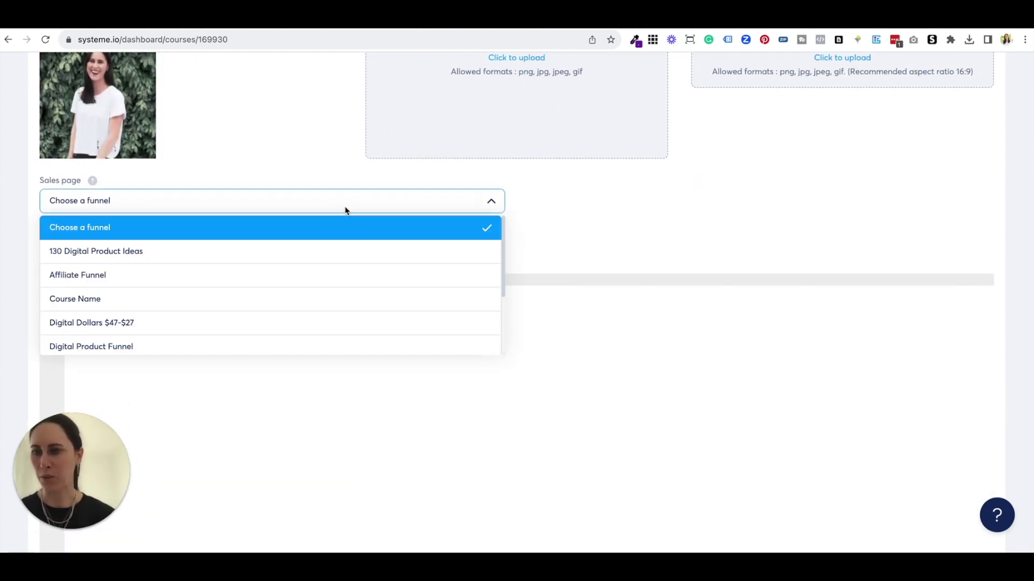
pyautogui.click(264, 298)
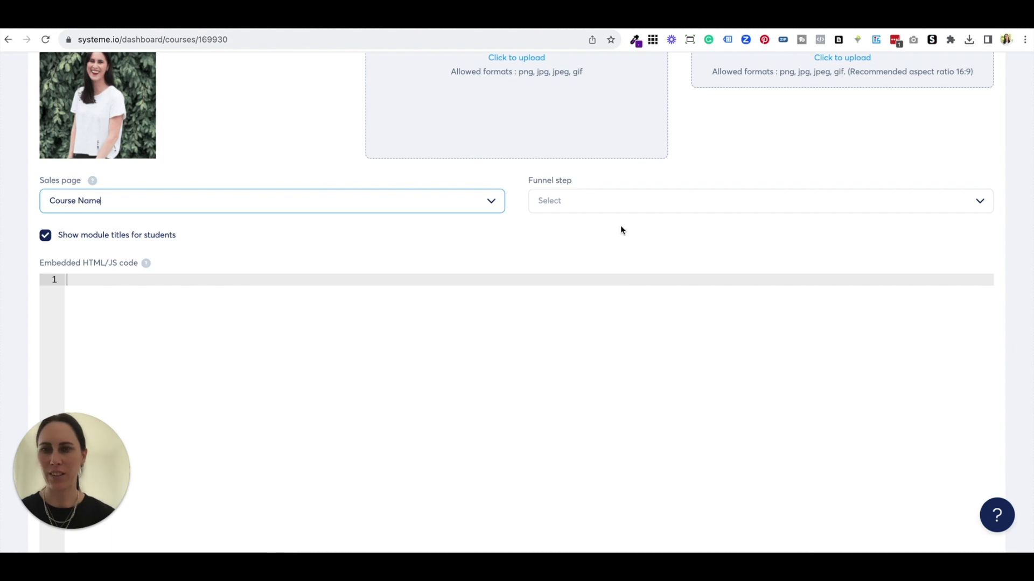
pyautogui.click(641, 203)
pyautogui.click(703, 233)
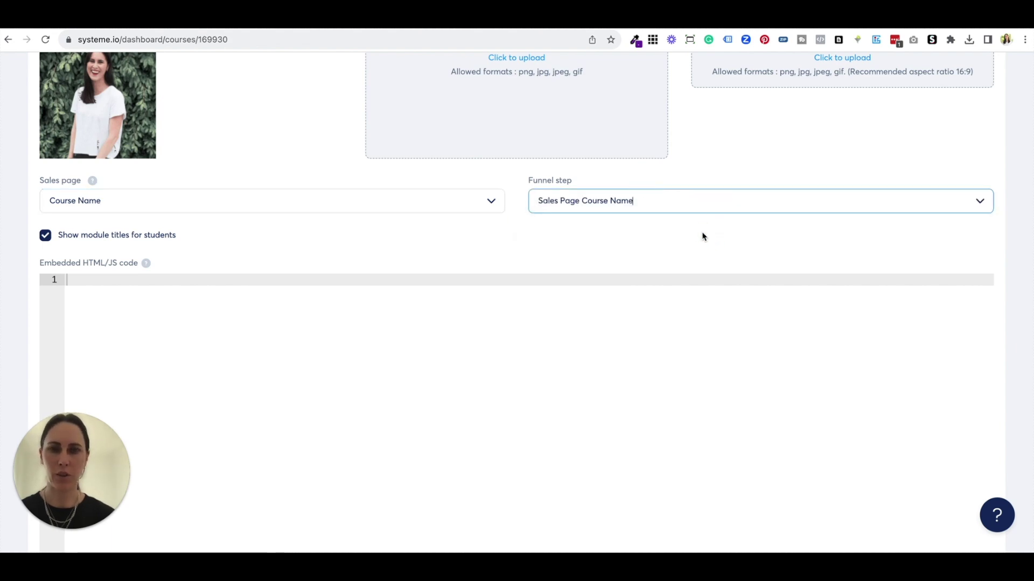
pyautogui.scroll(8, 797, 251)
pyautogui.click(992, 117)
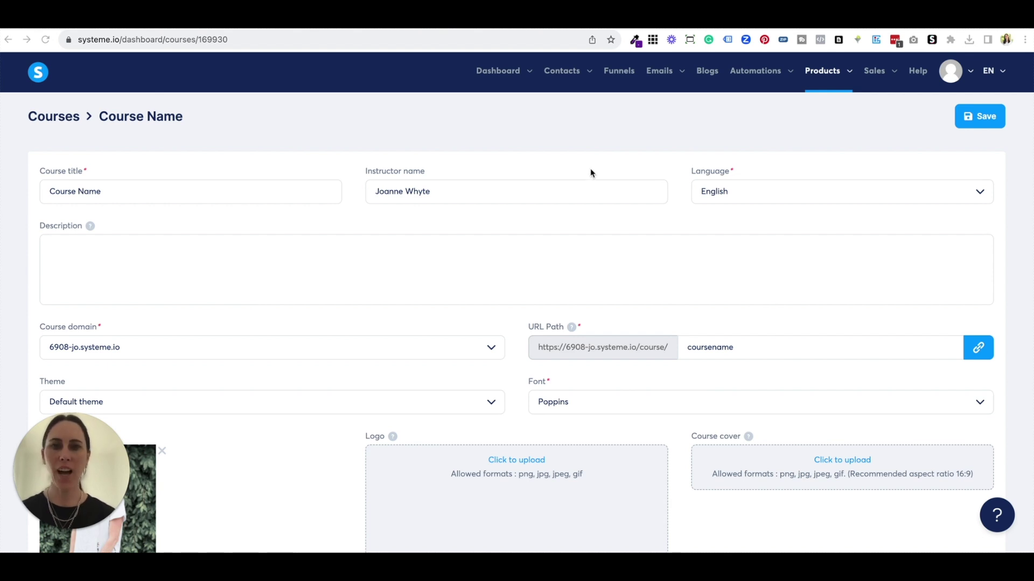
# Step: Return to the course list and activate the course titled Course Name
pyautogui.click(824, 74)
pyautogui.click(812, 148)
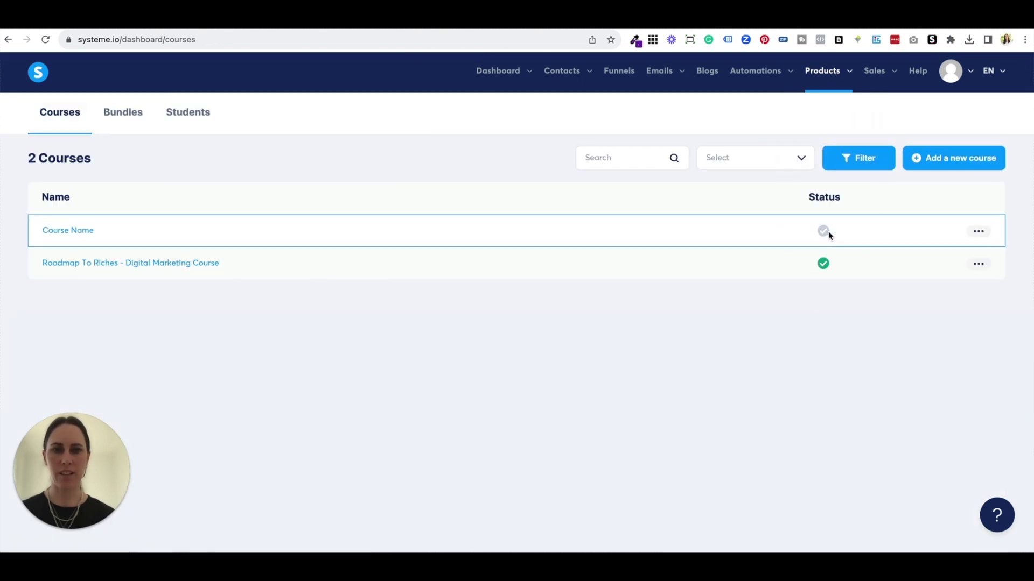
pyautogui.click(978, 233)
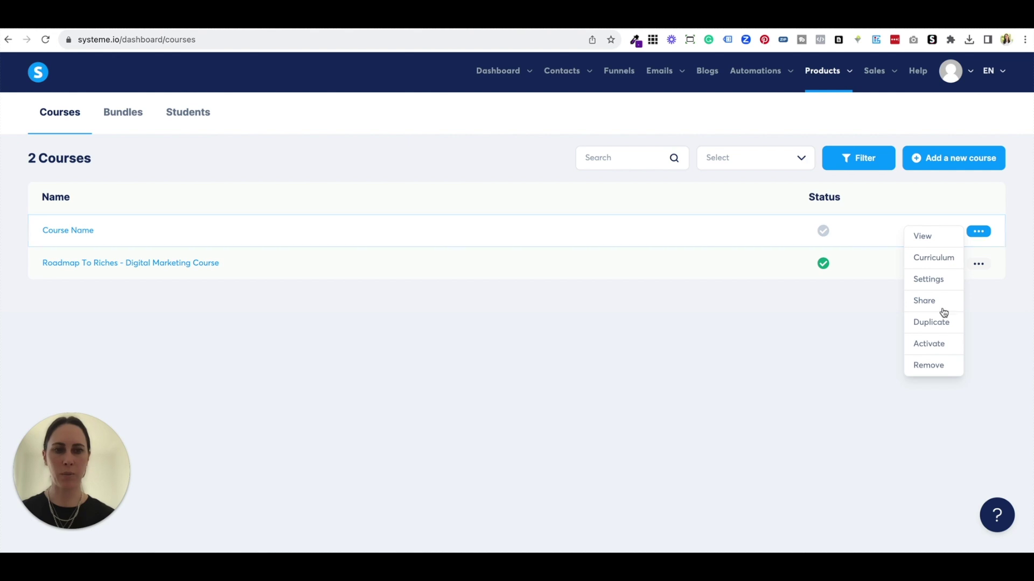
pyautogui.click(934, 347)
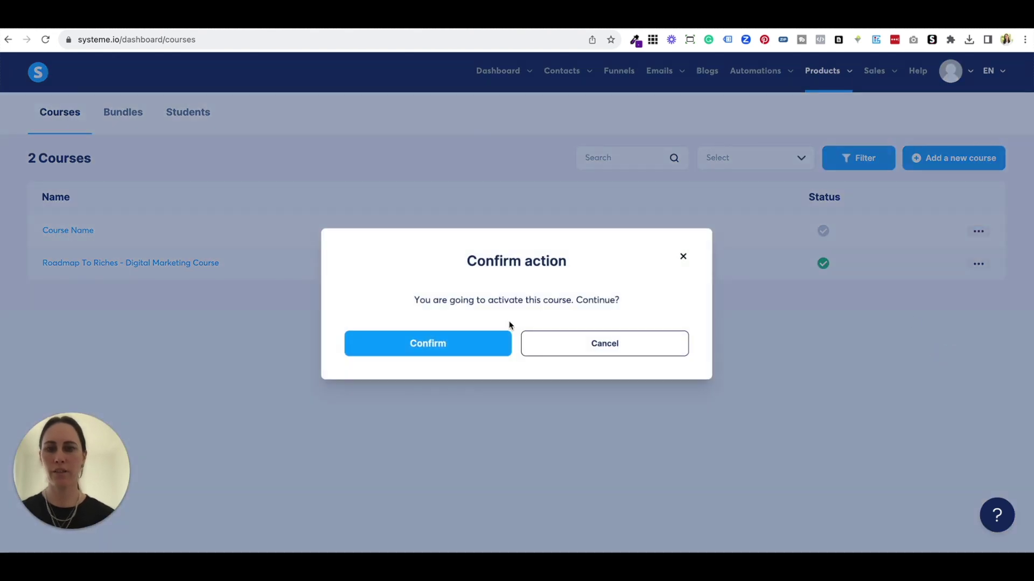
pyautogui.click(462, 343)
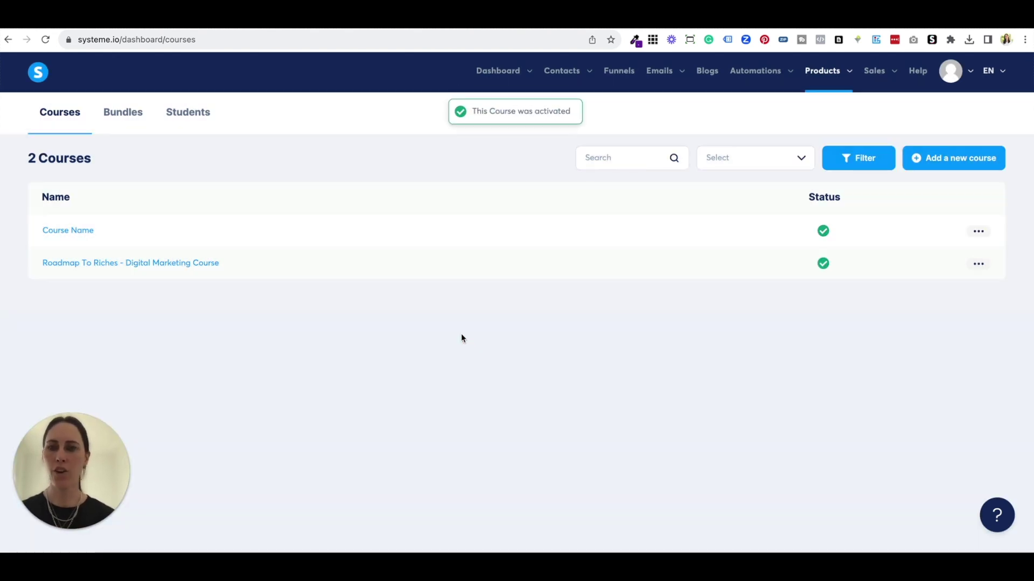
pyautogui.moveTo(828, 228)
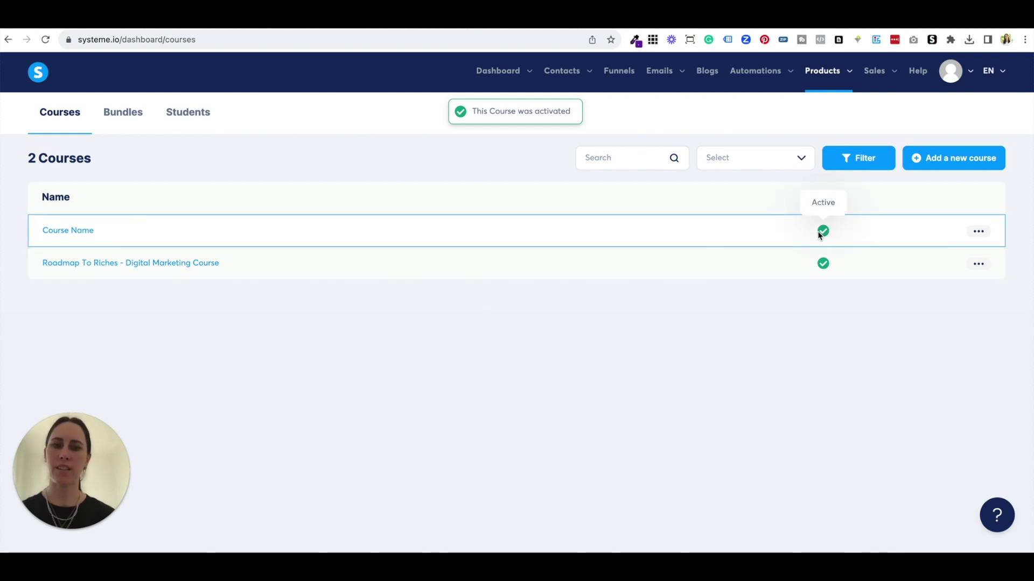